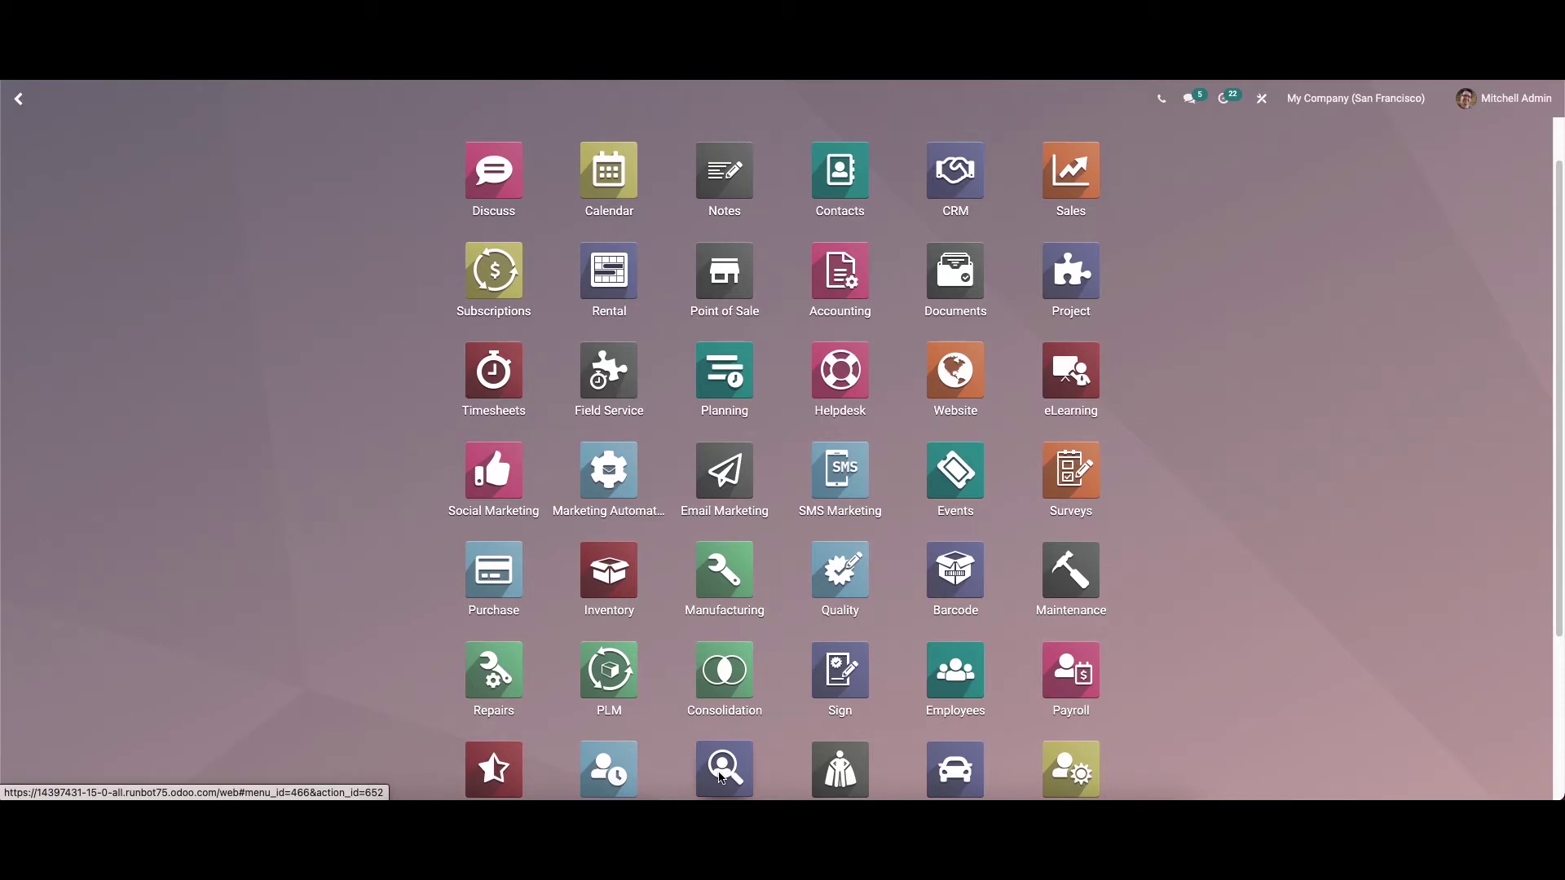
Open the Recruitment app to show the Job Positions kanban with its six positions.
left_click(720, 779)
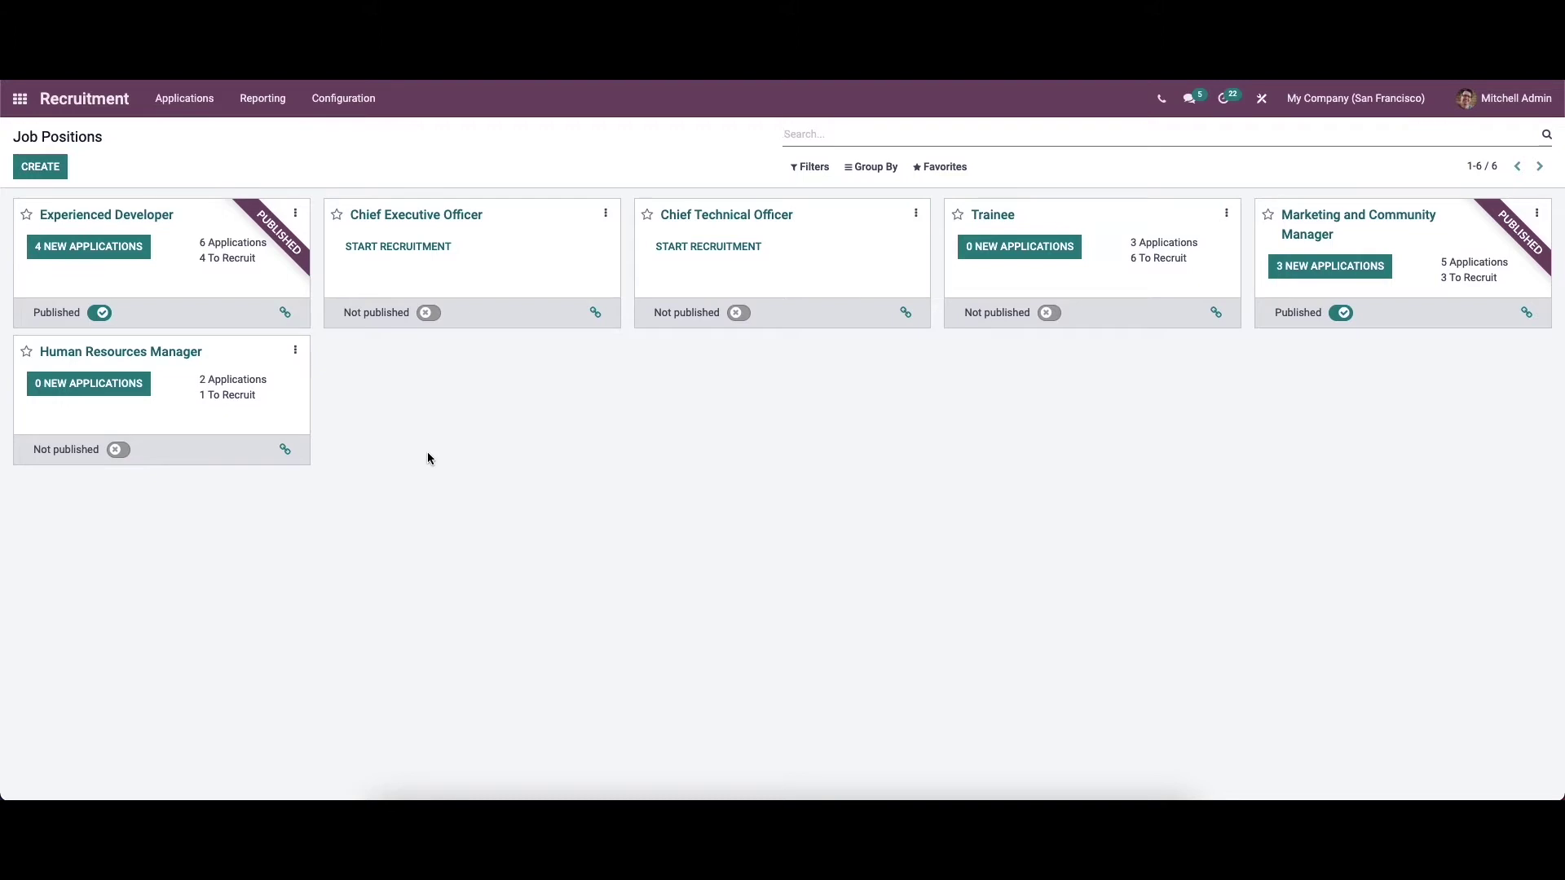
Create a new job position named 'Consultant'.
left_click(27, 172)
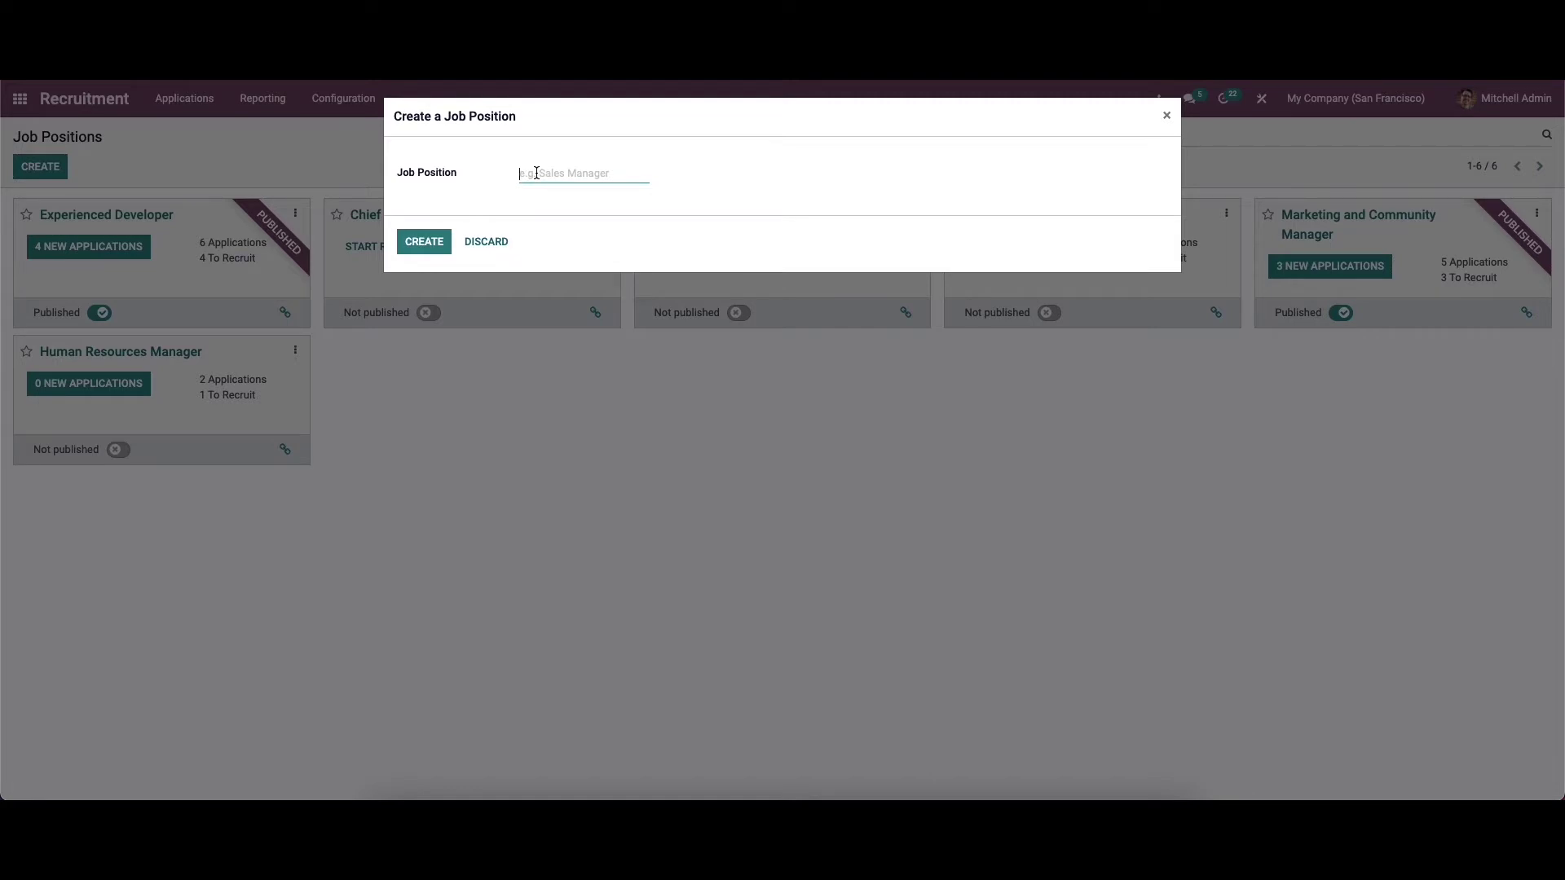
type("Consultant")
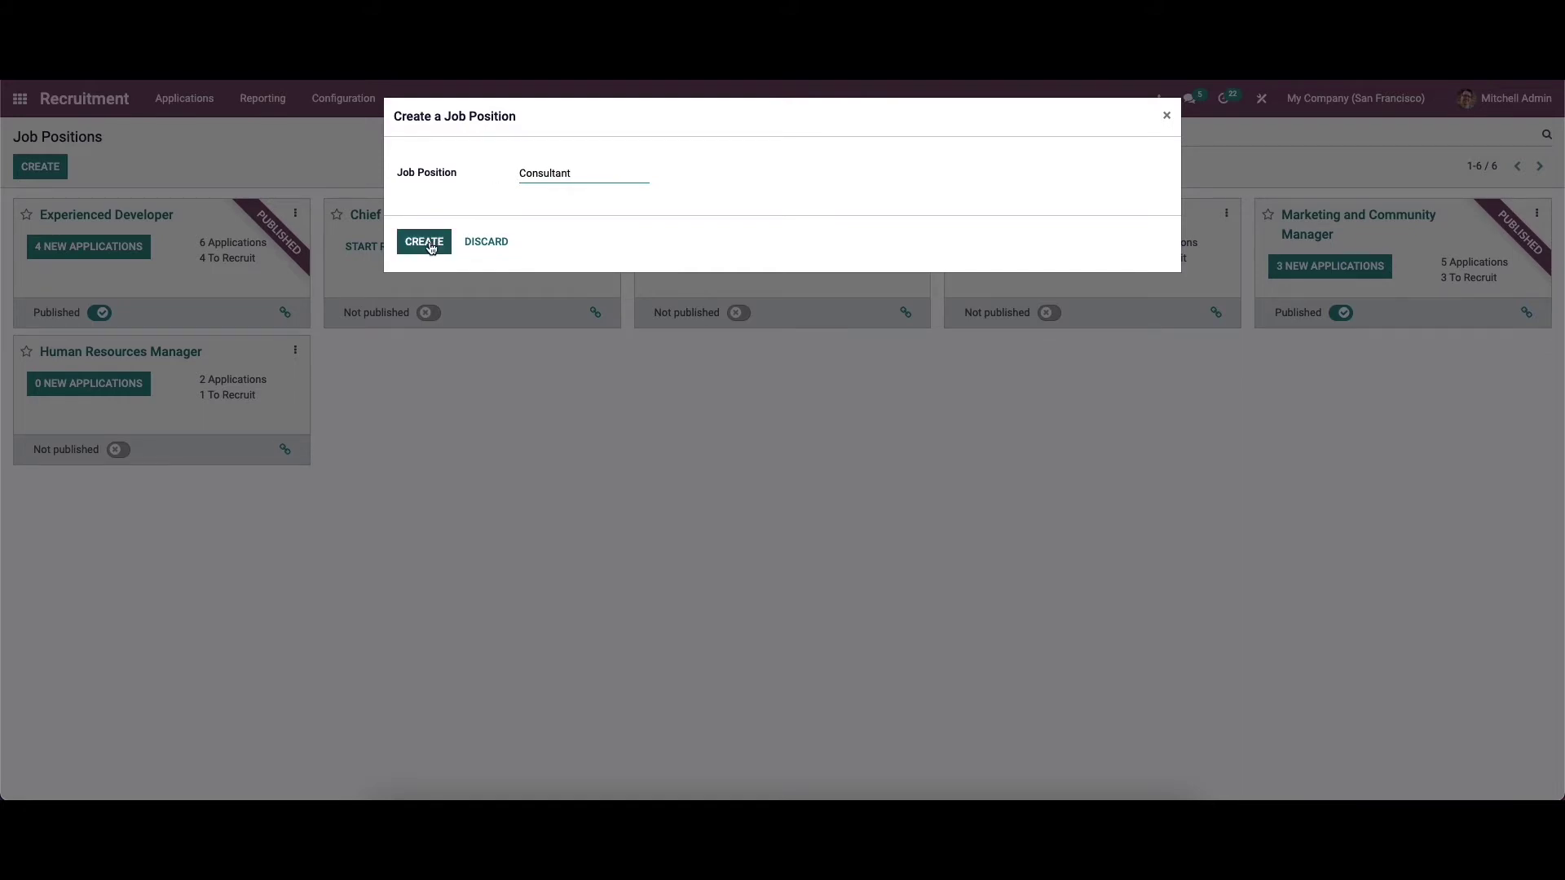
left_click(431, 246)
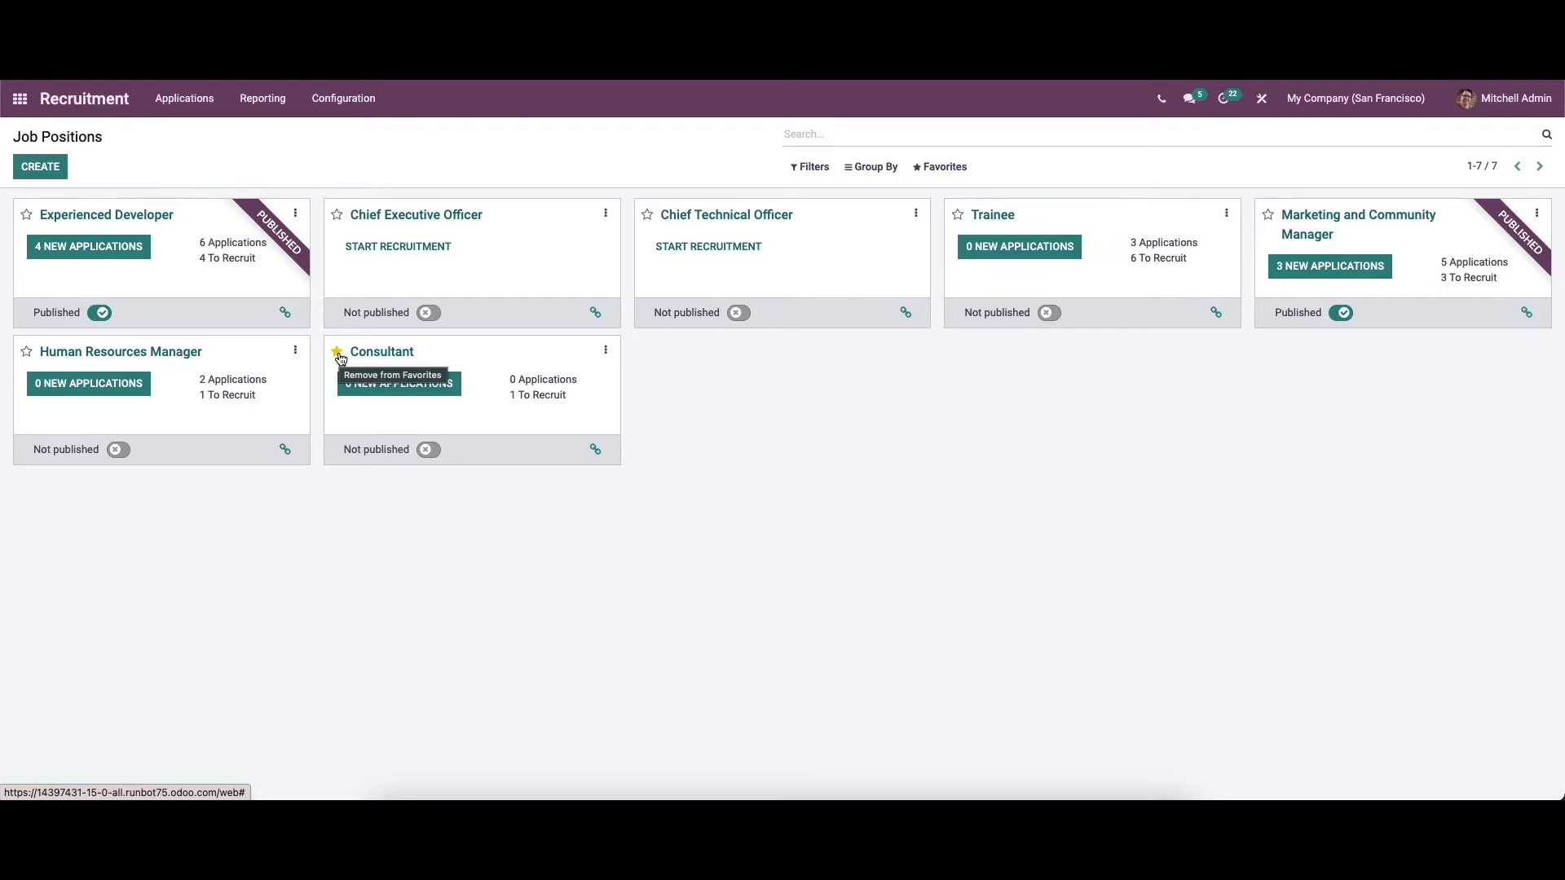
Apply the My Favorites filter, then clear it to show all positions again.
left_click(802, 168)
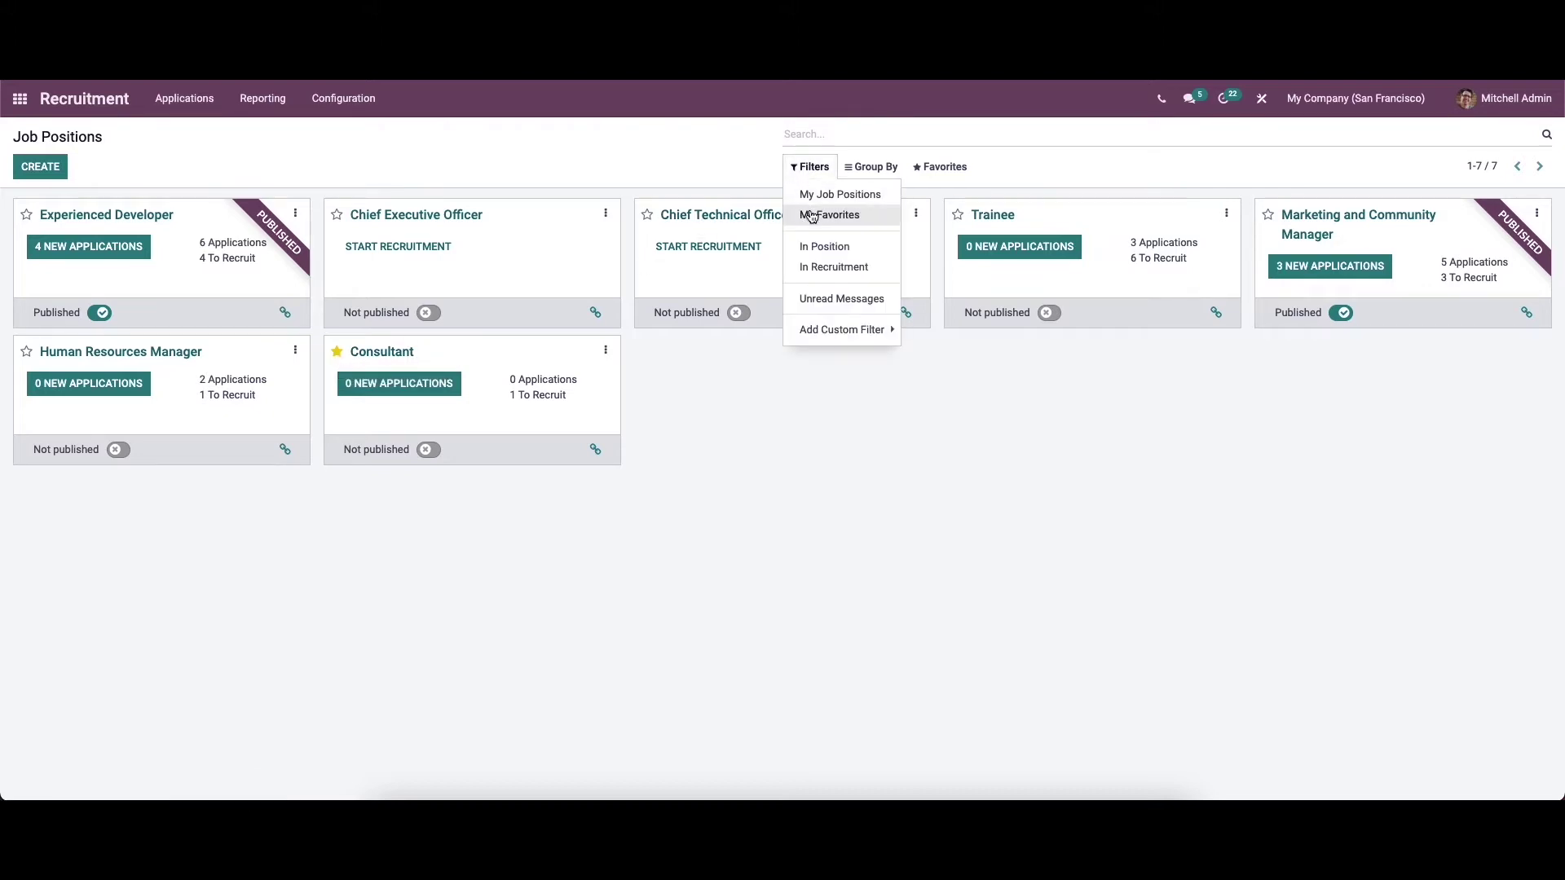
left_click(812, 215)
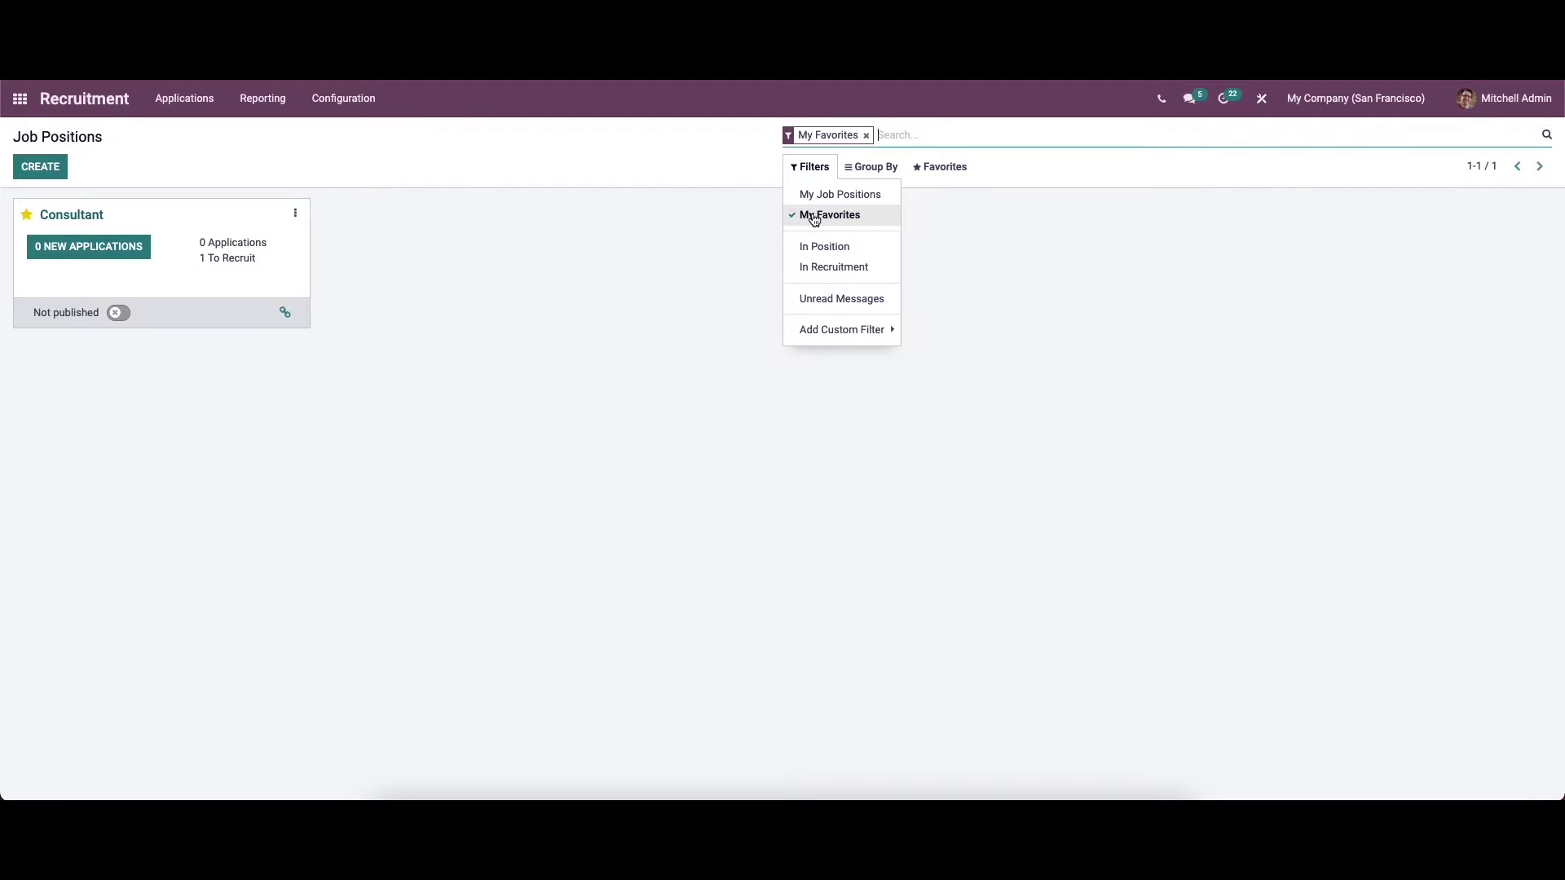
left_click(866, 135)
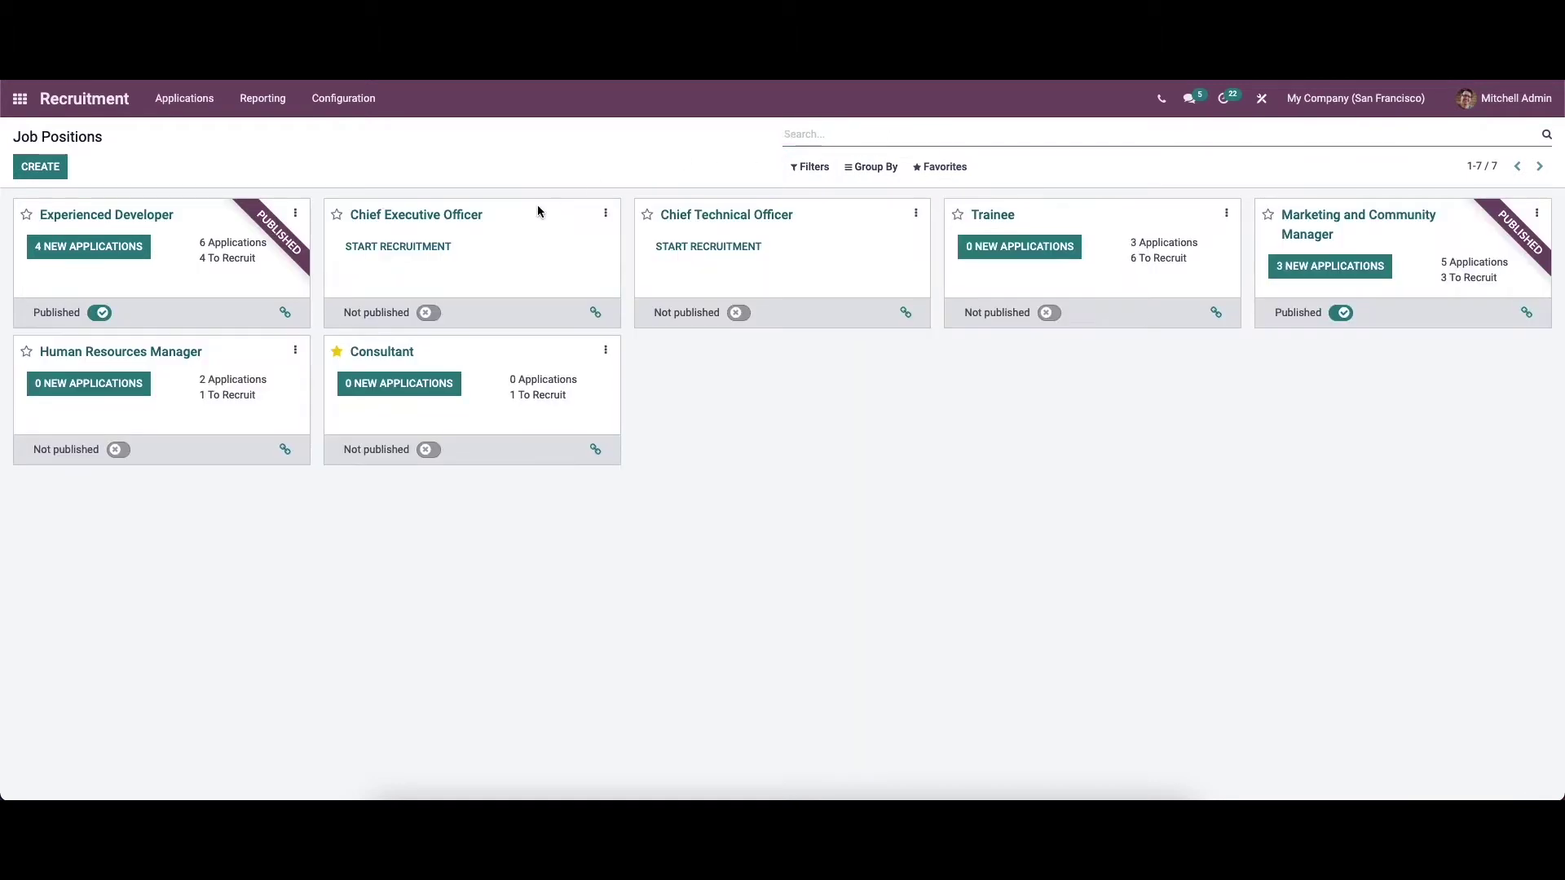
Open the Consultant position's edit form with the cursor in the Job Description editor.
left_click(605, 349)
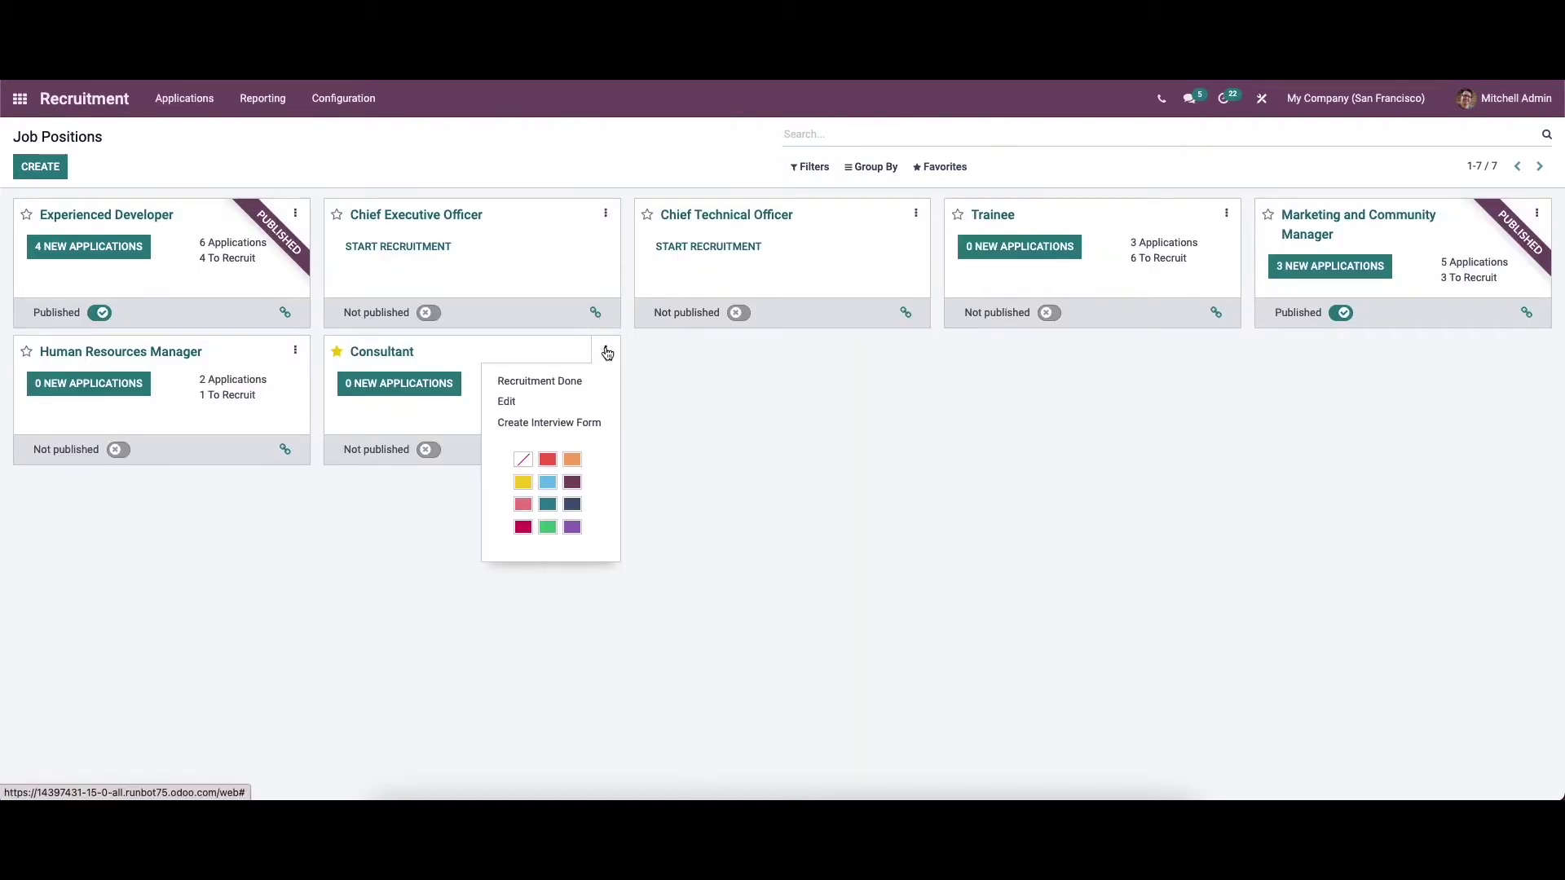
left_click(582, 401)
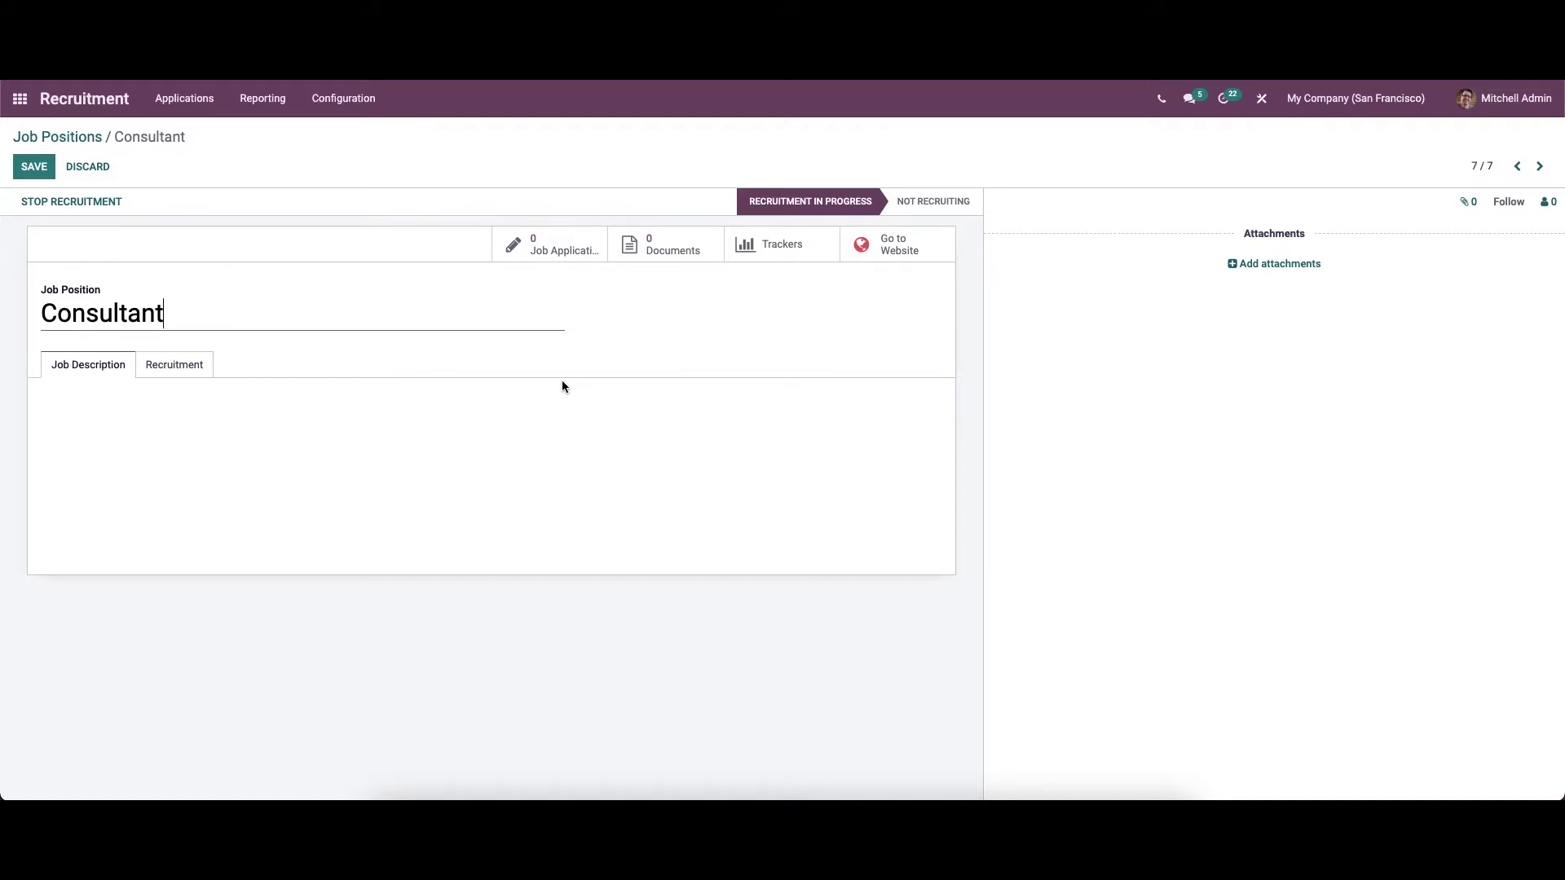
left_click(74, 392)
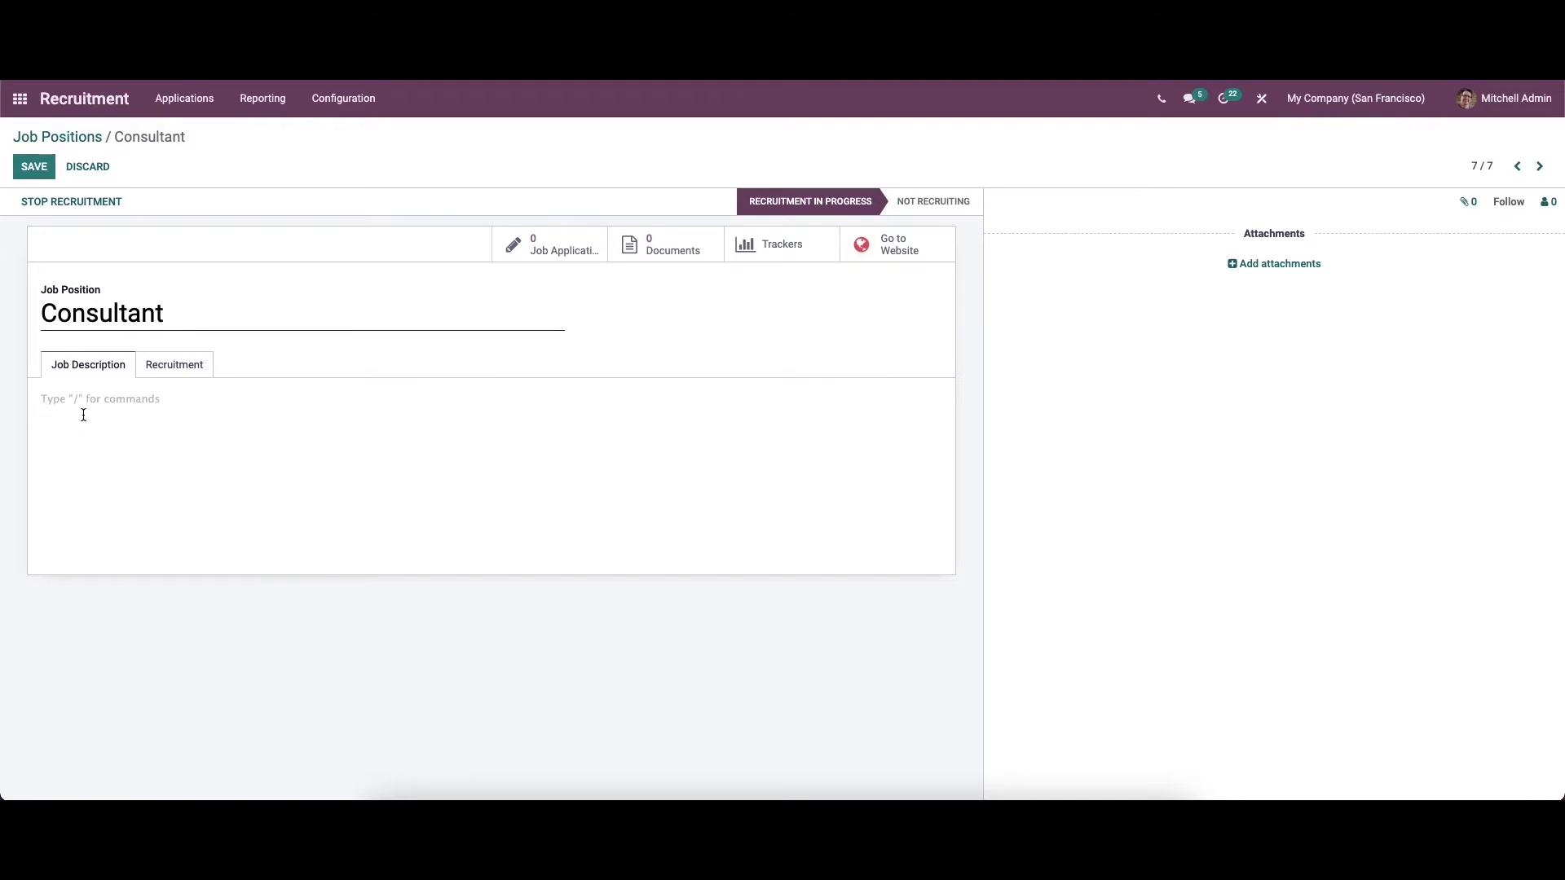
Type the description 'We are currently looking for someone like to join our consultant team', fixing typos.
type("We are currently looking for someone")
type("like to ji")
key("BackSpace")
type("oin or")
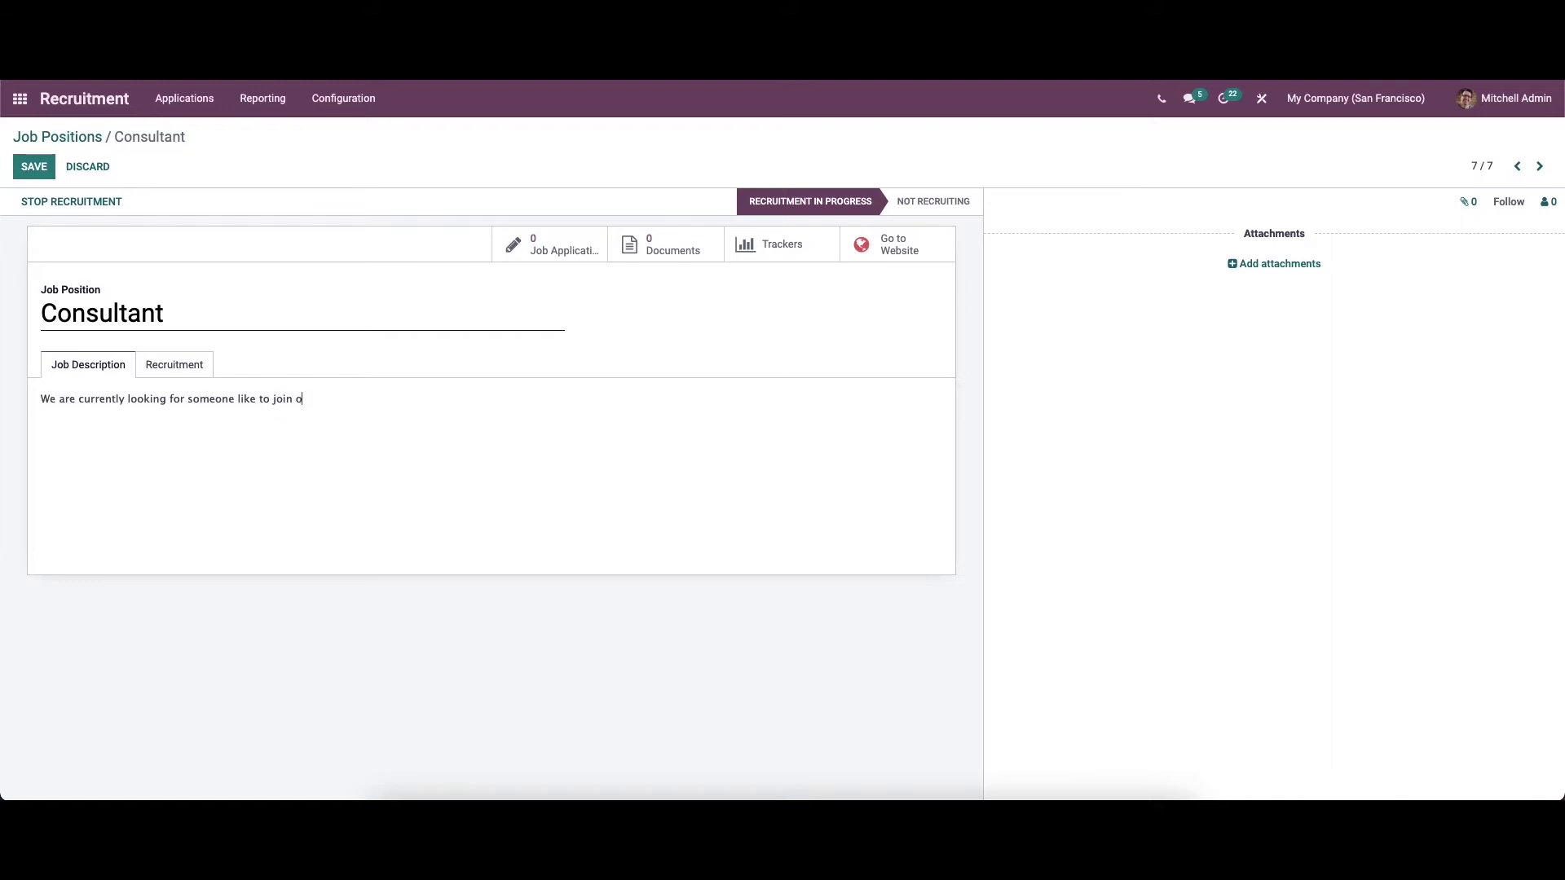
key("BackSpace")
key("BackSpace")
key("BackSpace")
key("BackSpace")
key("BackSpace")
type("oin our ")
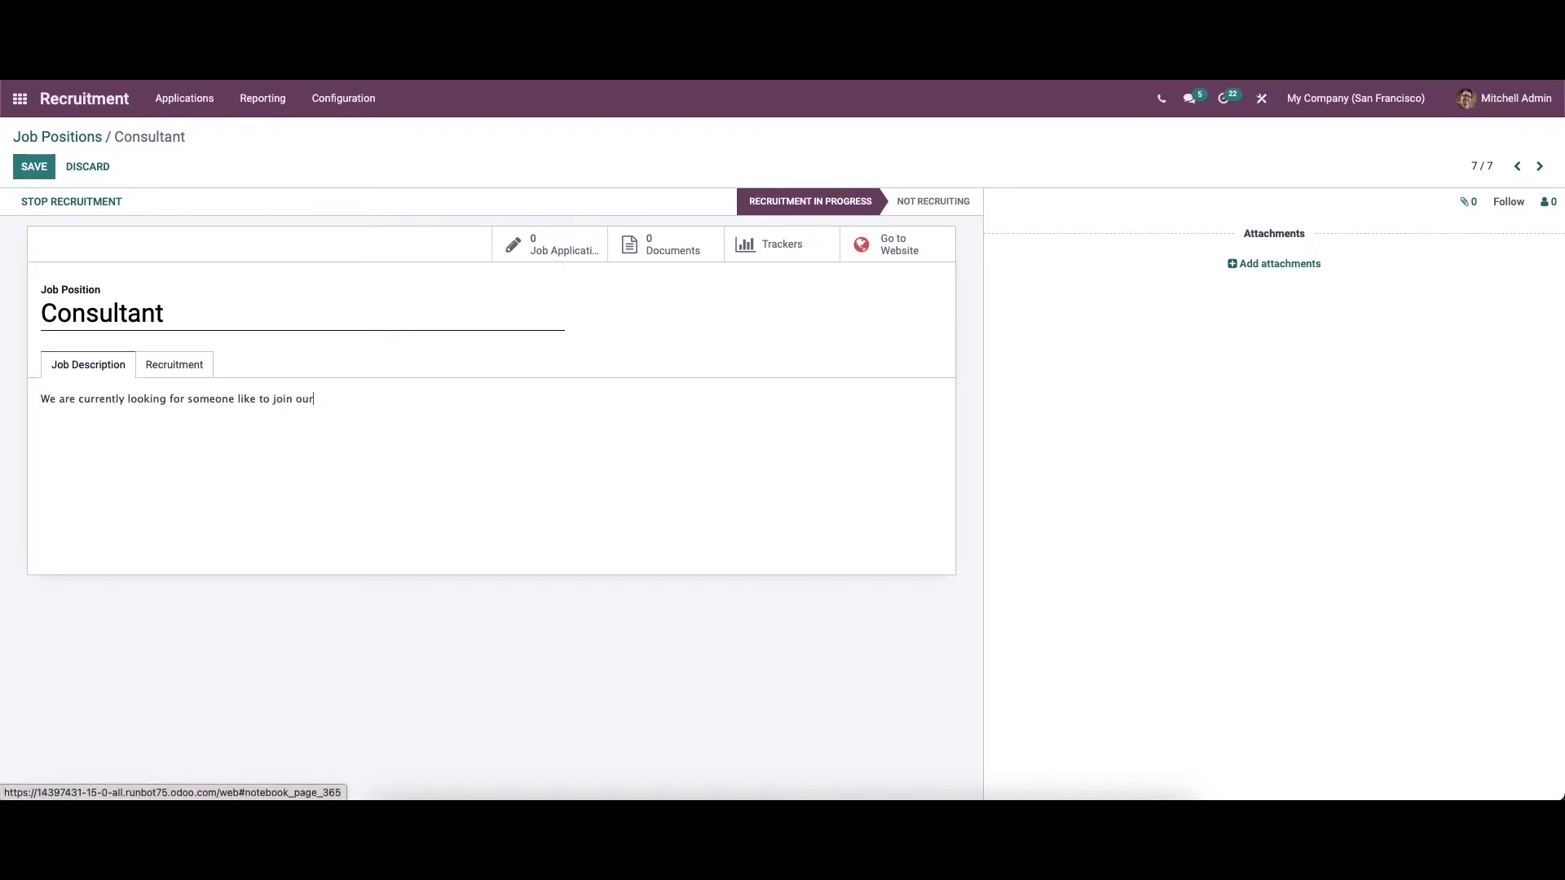
type("consultant team.")
On the Recruitment tab, set department Professional Services and 2 expected new employees, and publish it.
left_click(167, 362)
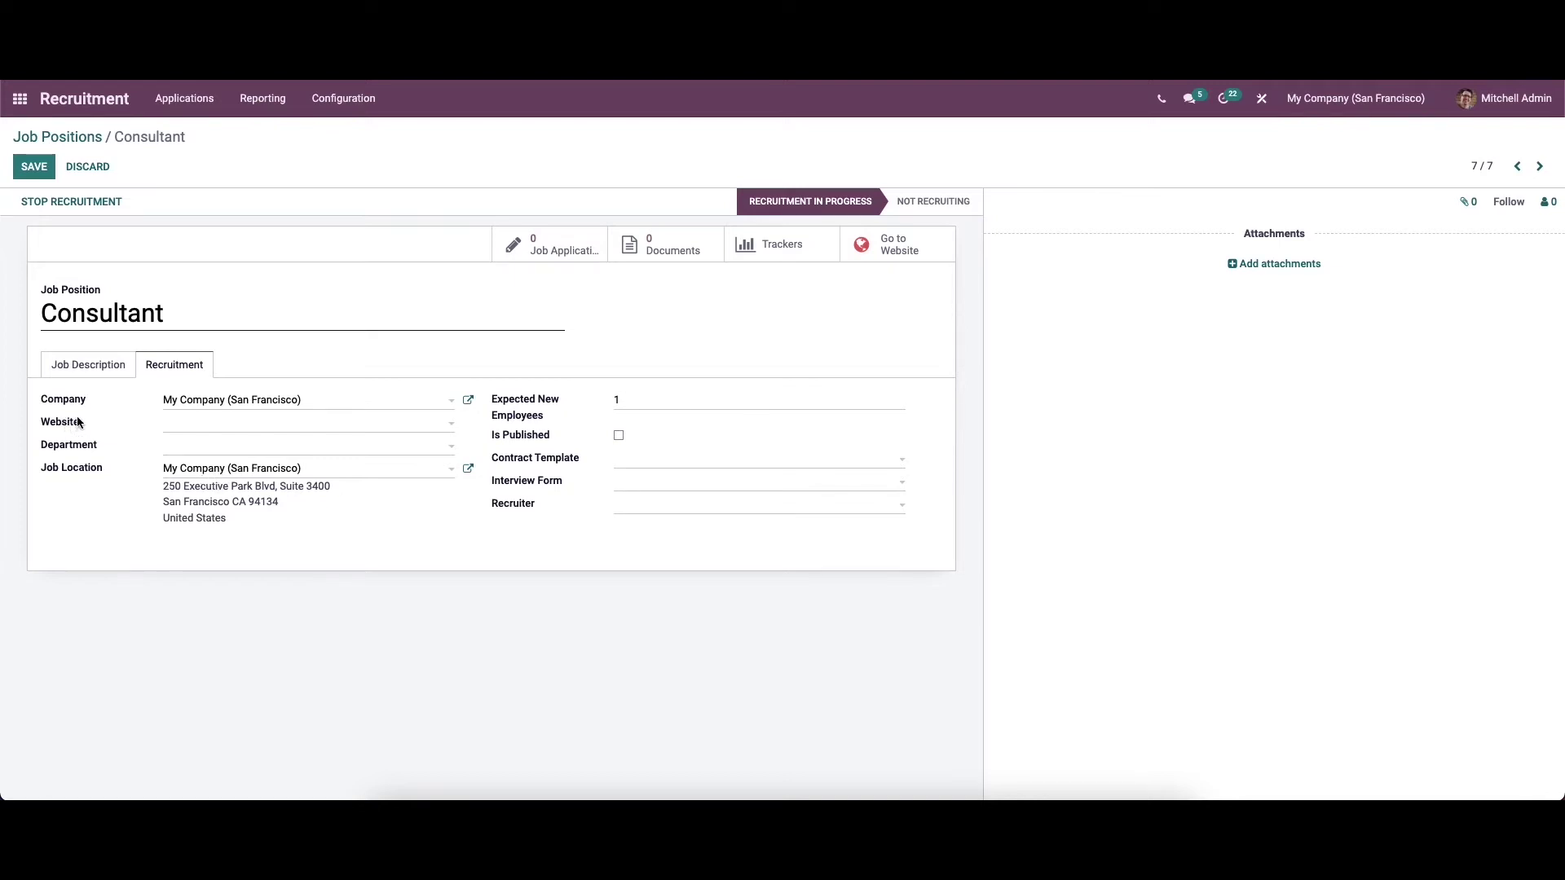
mouse_move(67, 426)
left_click(199, 447)
left_click(209, 510)
left_click(616, 399)
key("BackSpace")
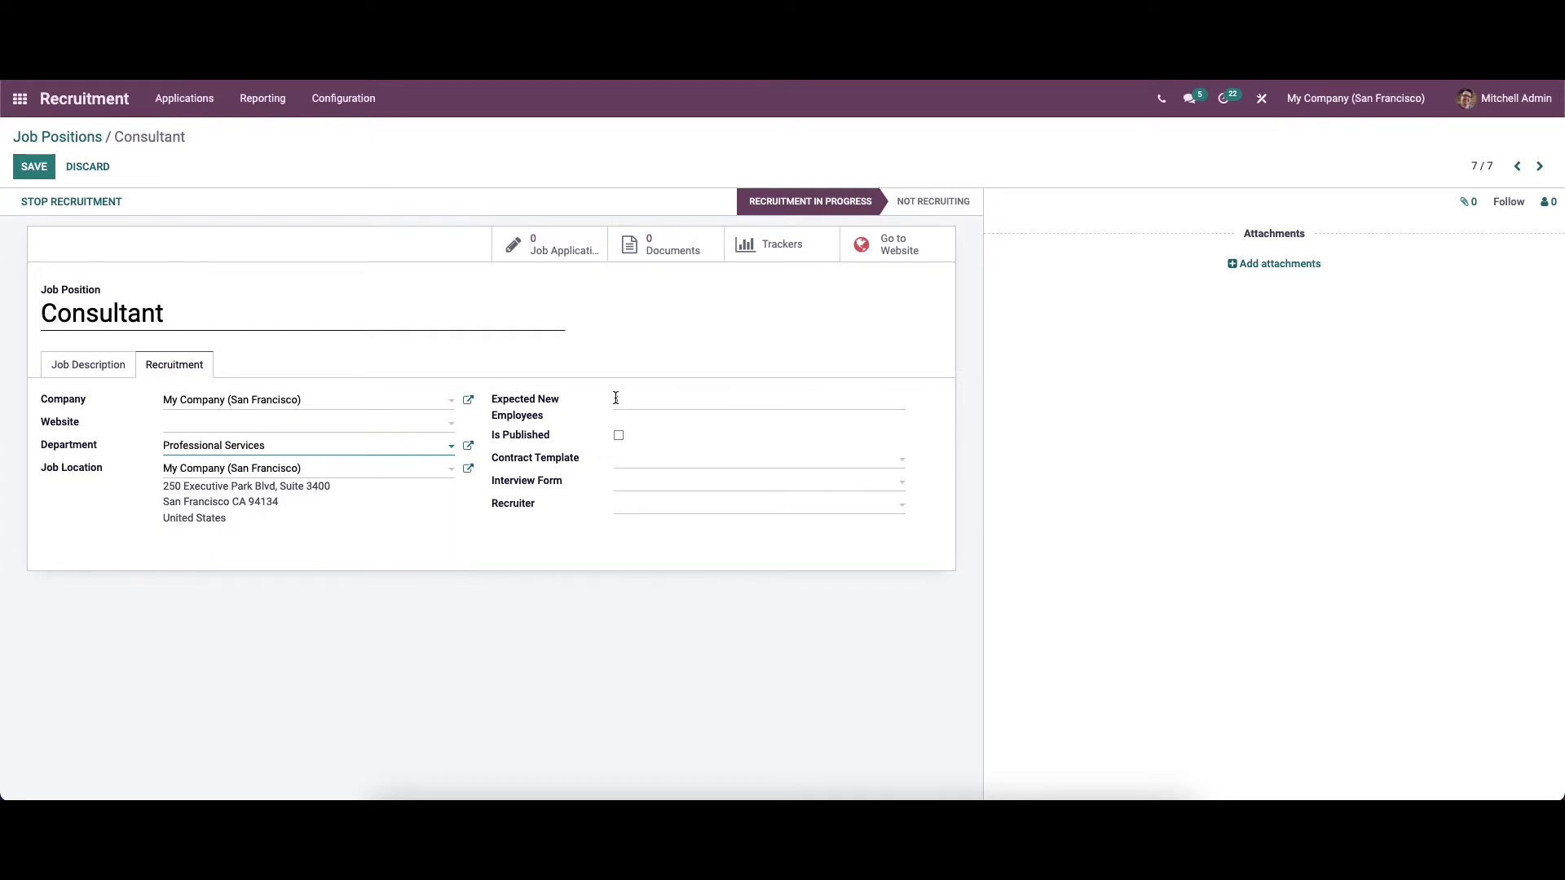
mouse_move(552, 402)
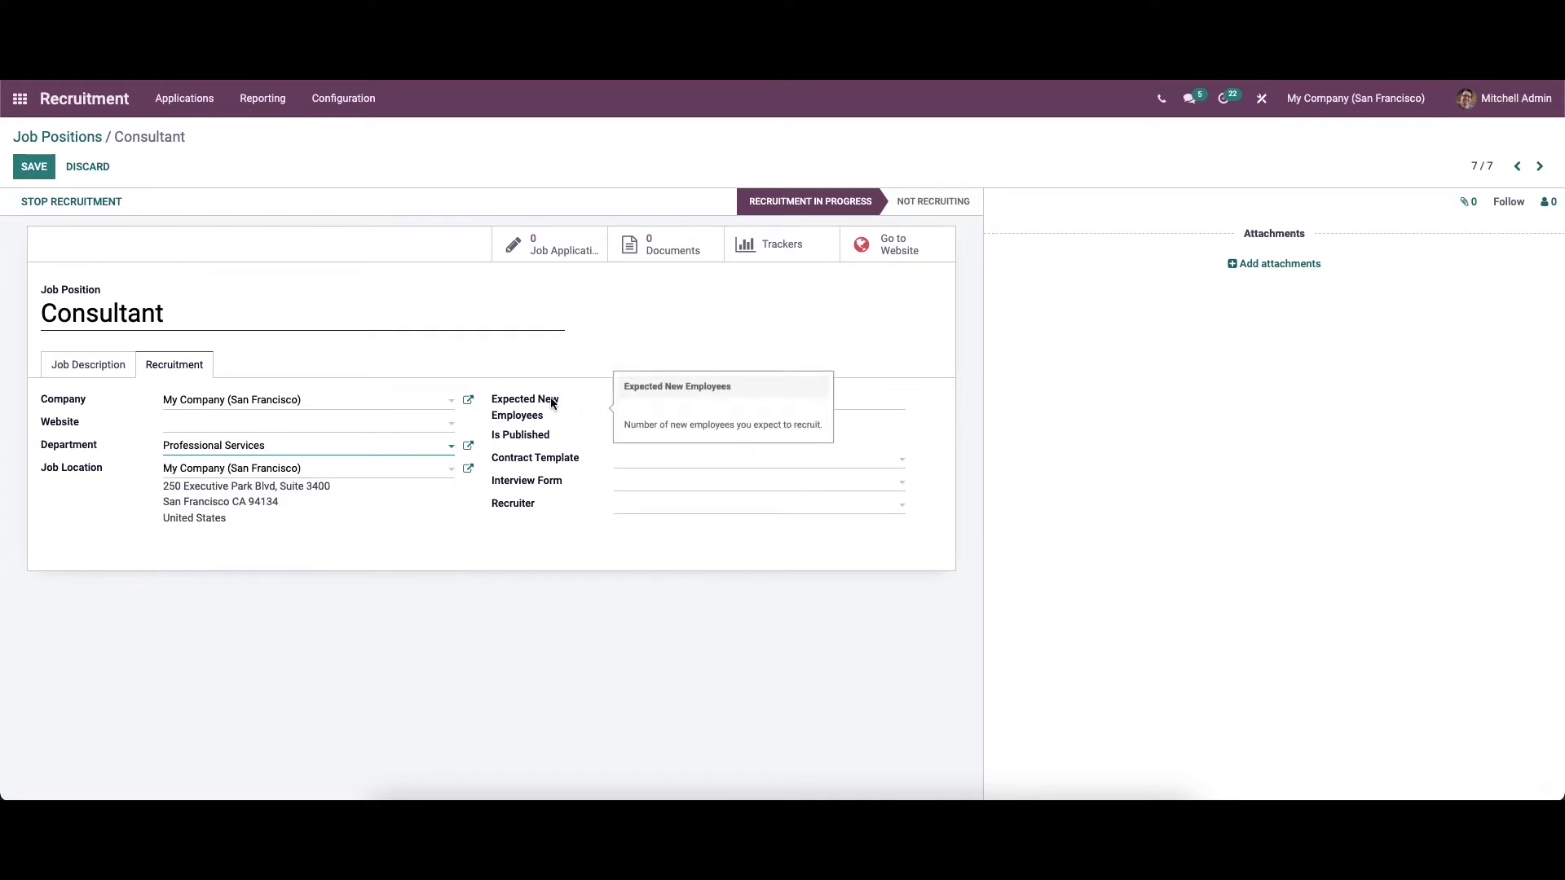
left_click(615, 401)
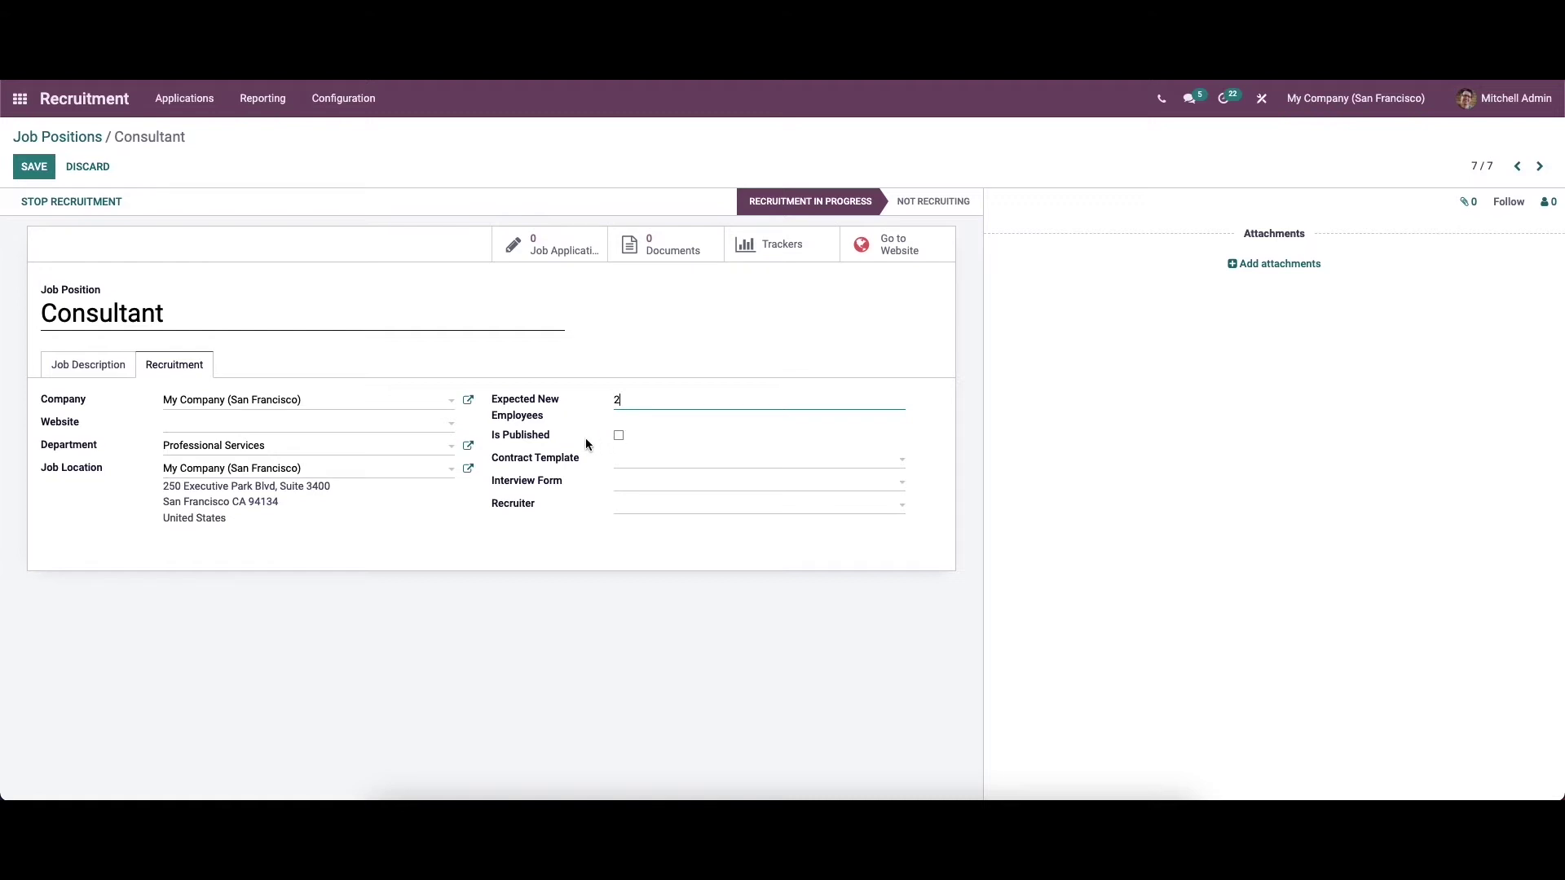
mouse_move(544, 440)
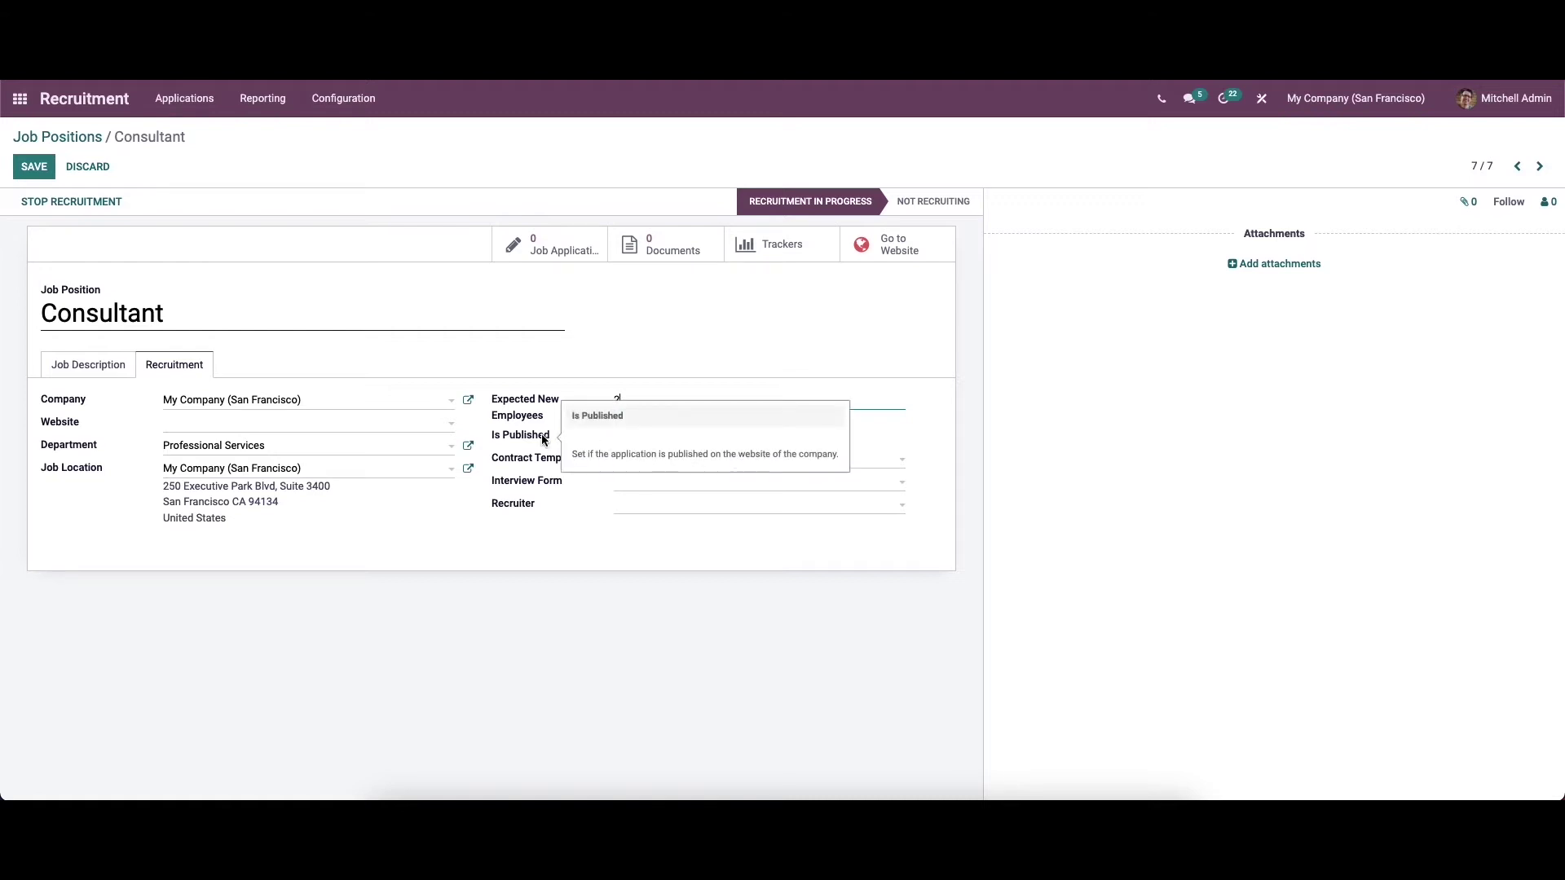
left_click(618, 435)
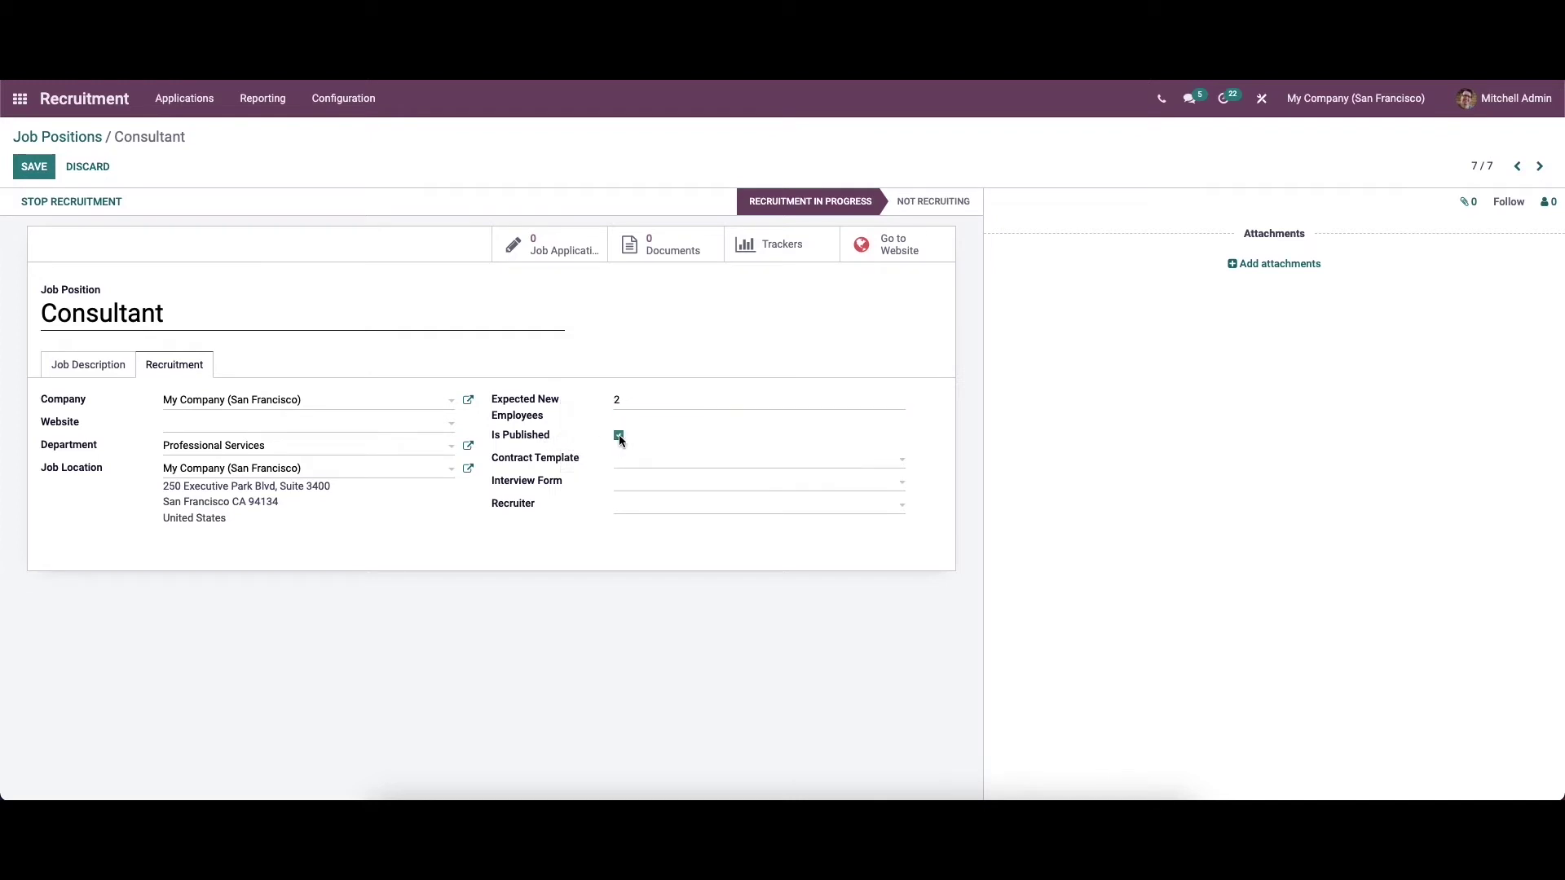
Use Recruitment Form as the interview form, assign the admin user as recruiter, and save.
left_click(621, 461)
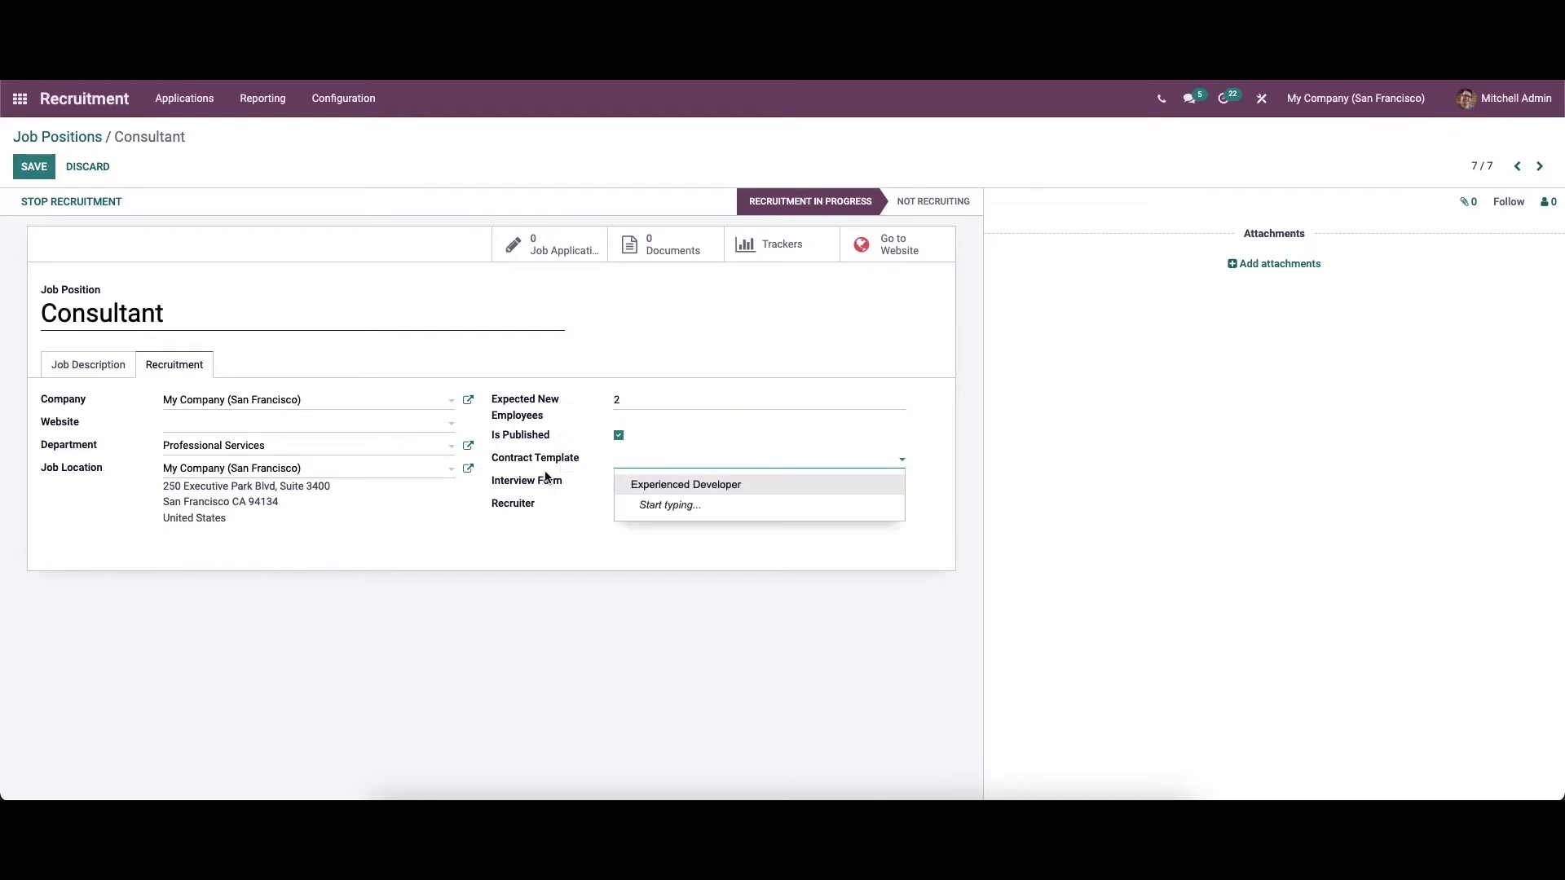
mouse_move(549, 466)
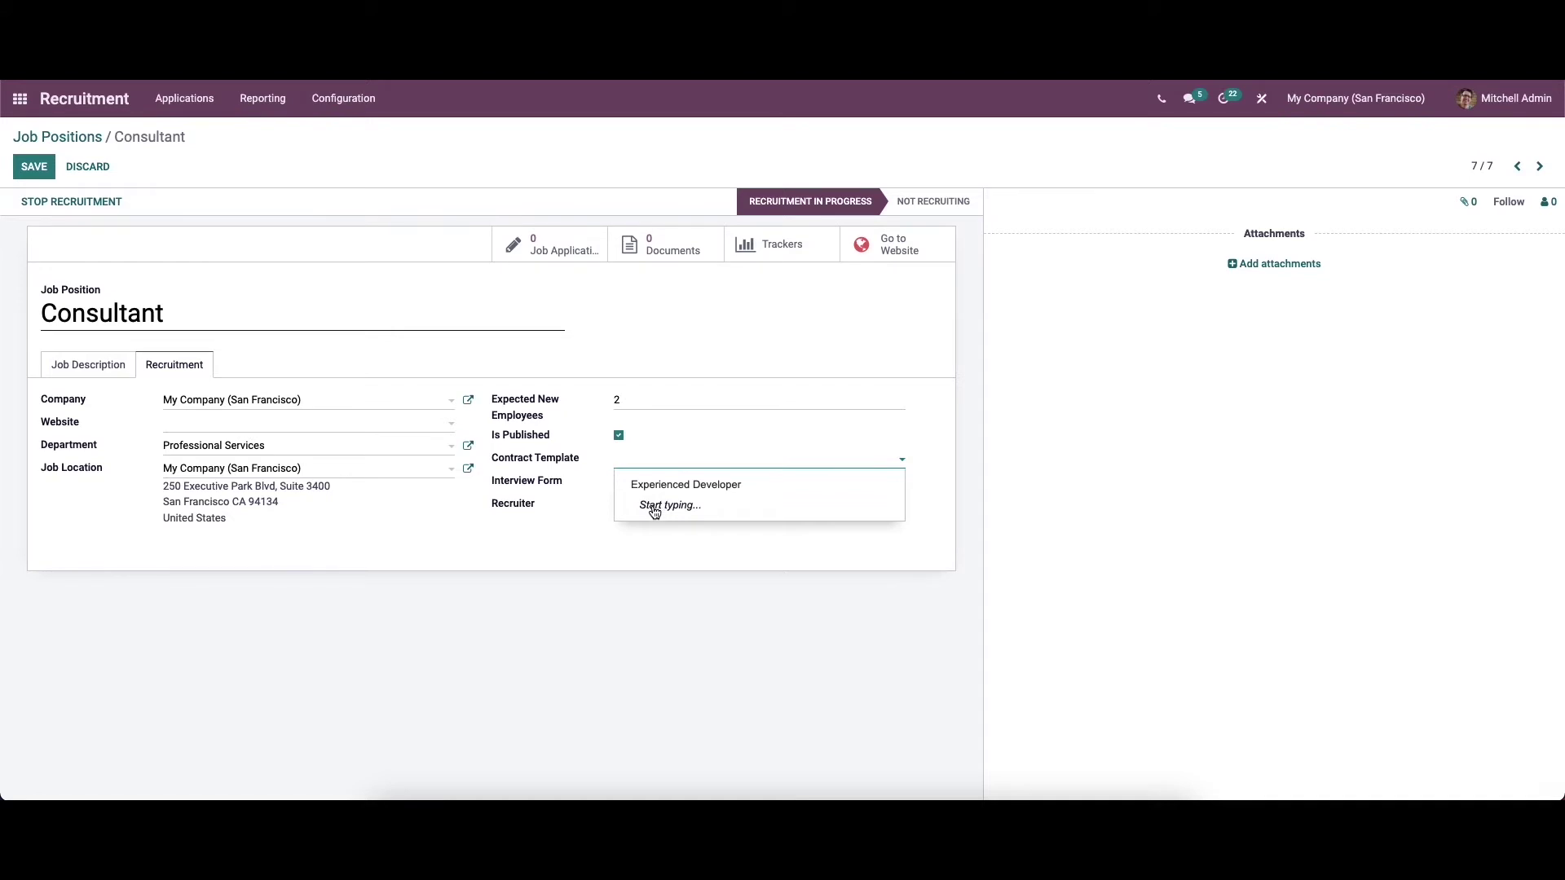
left_click(611, 481)
left_click(611, 481)
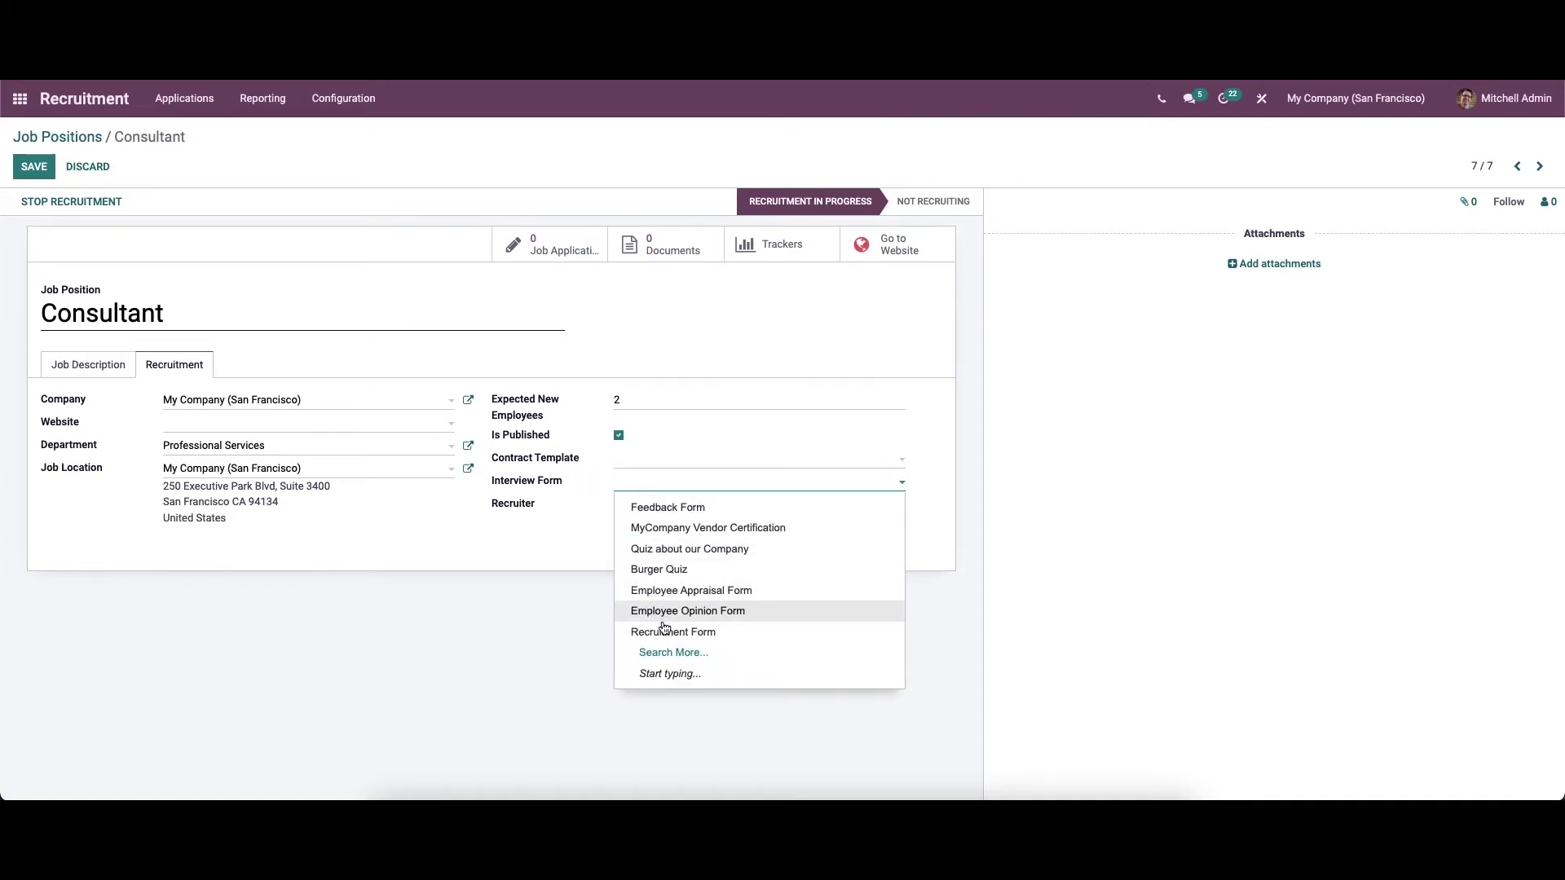
left_click(664, 632)
left_click(640, 512)
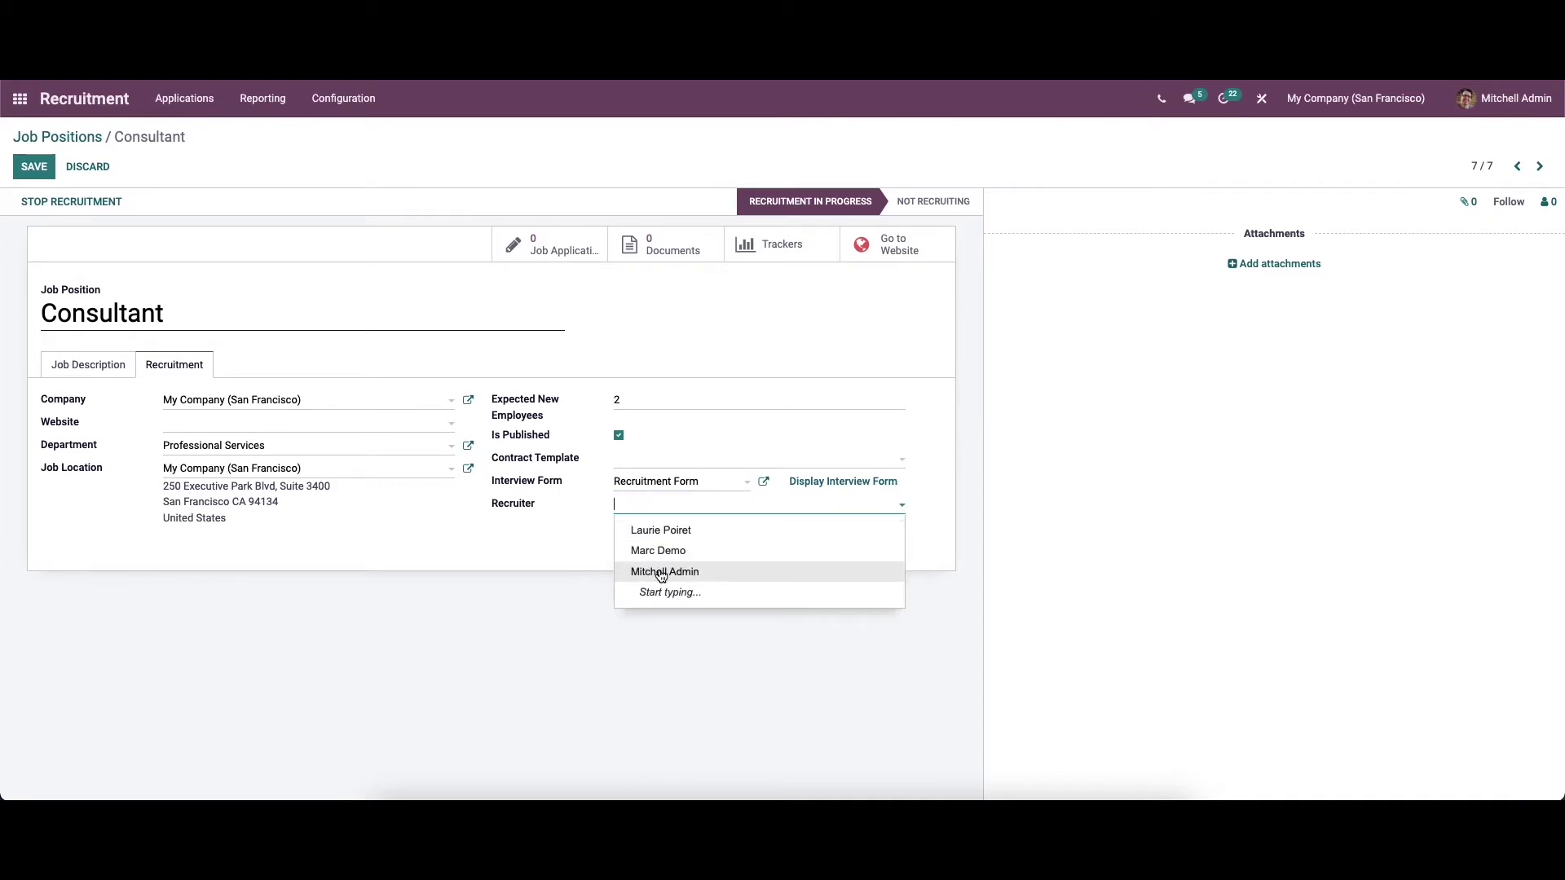
left_click(661, 573)
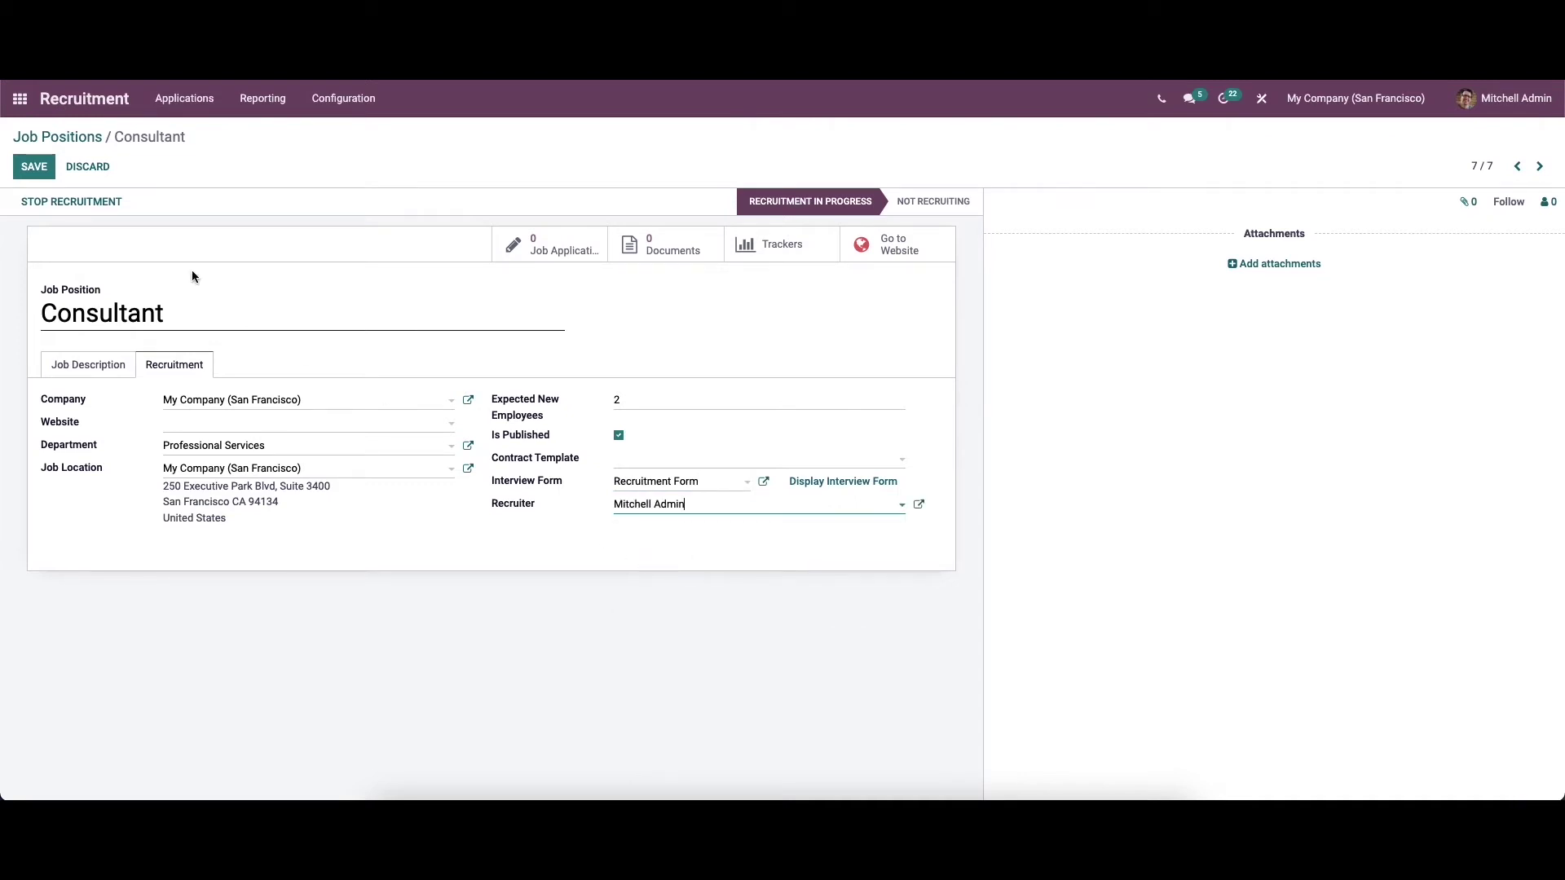
left_click(26, 171)
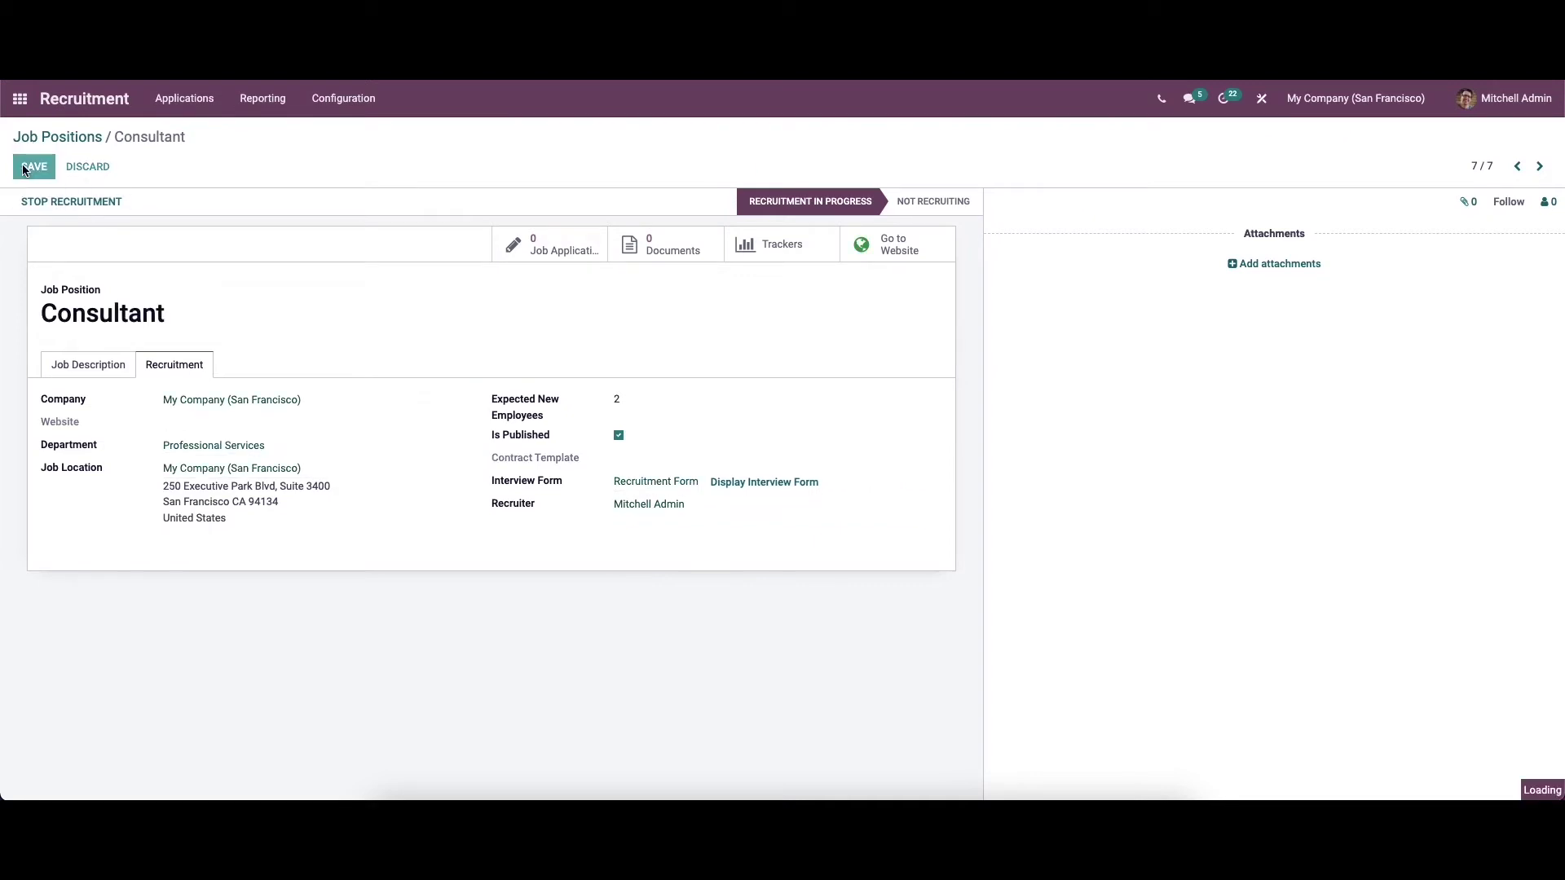
Return to the overview and open Configuration > Job Positions for the in-recruitment list.
left_click(57, 137)
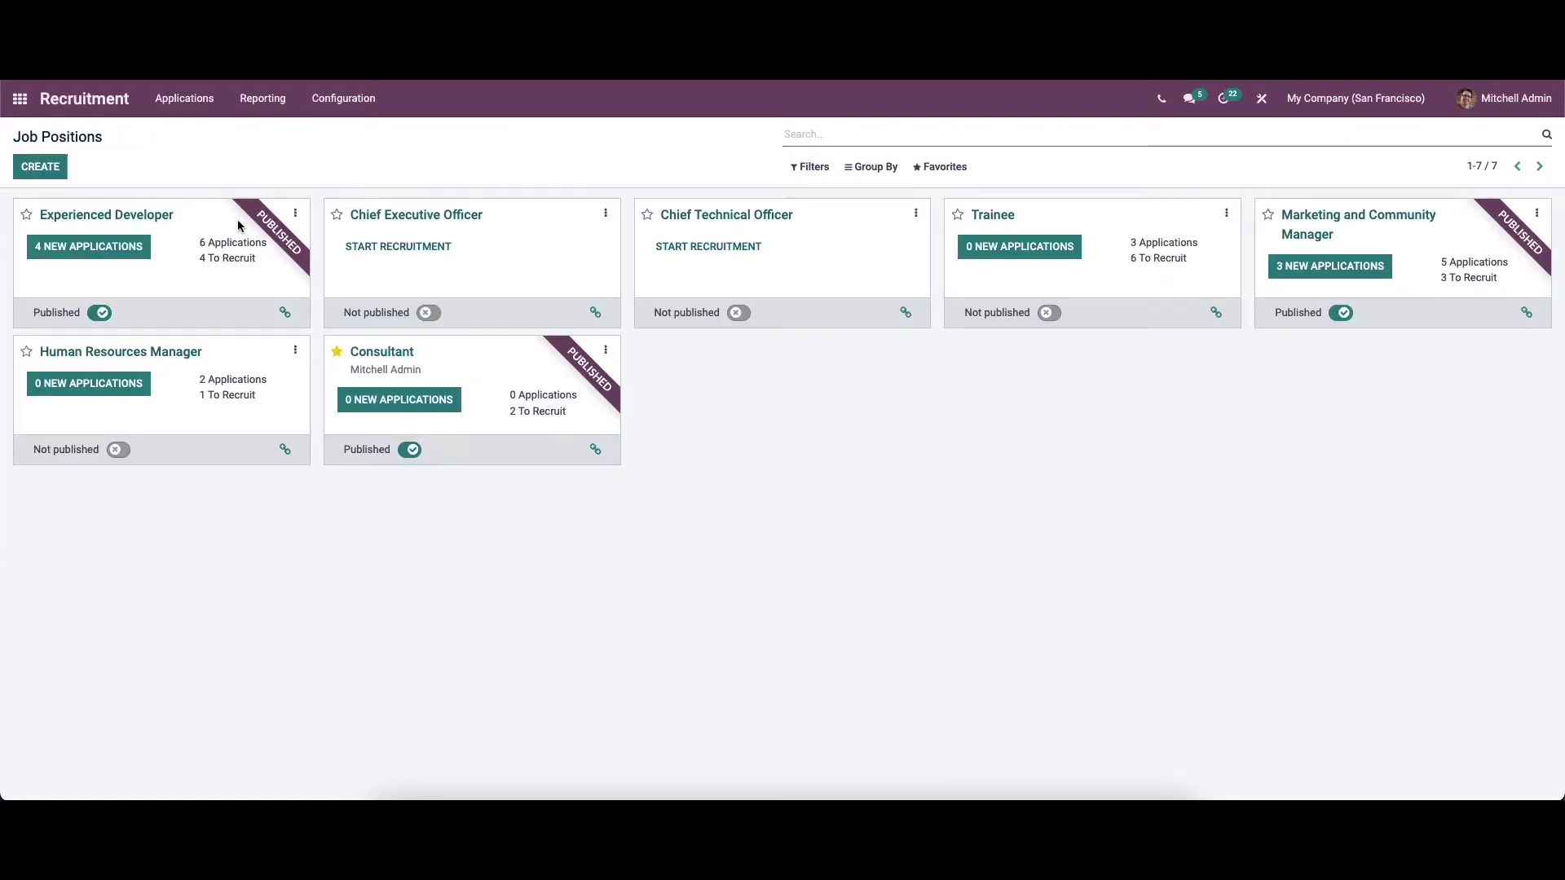
left_click(343, 100)
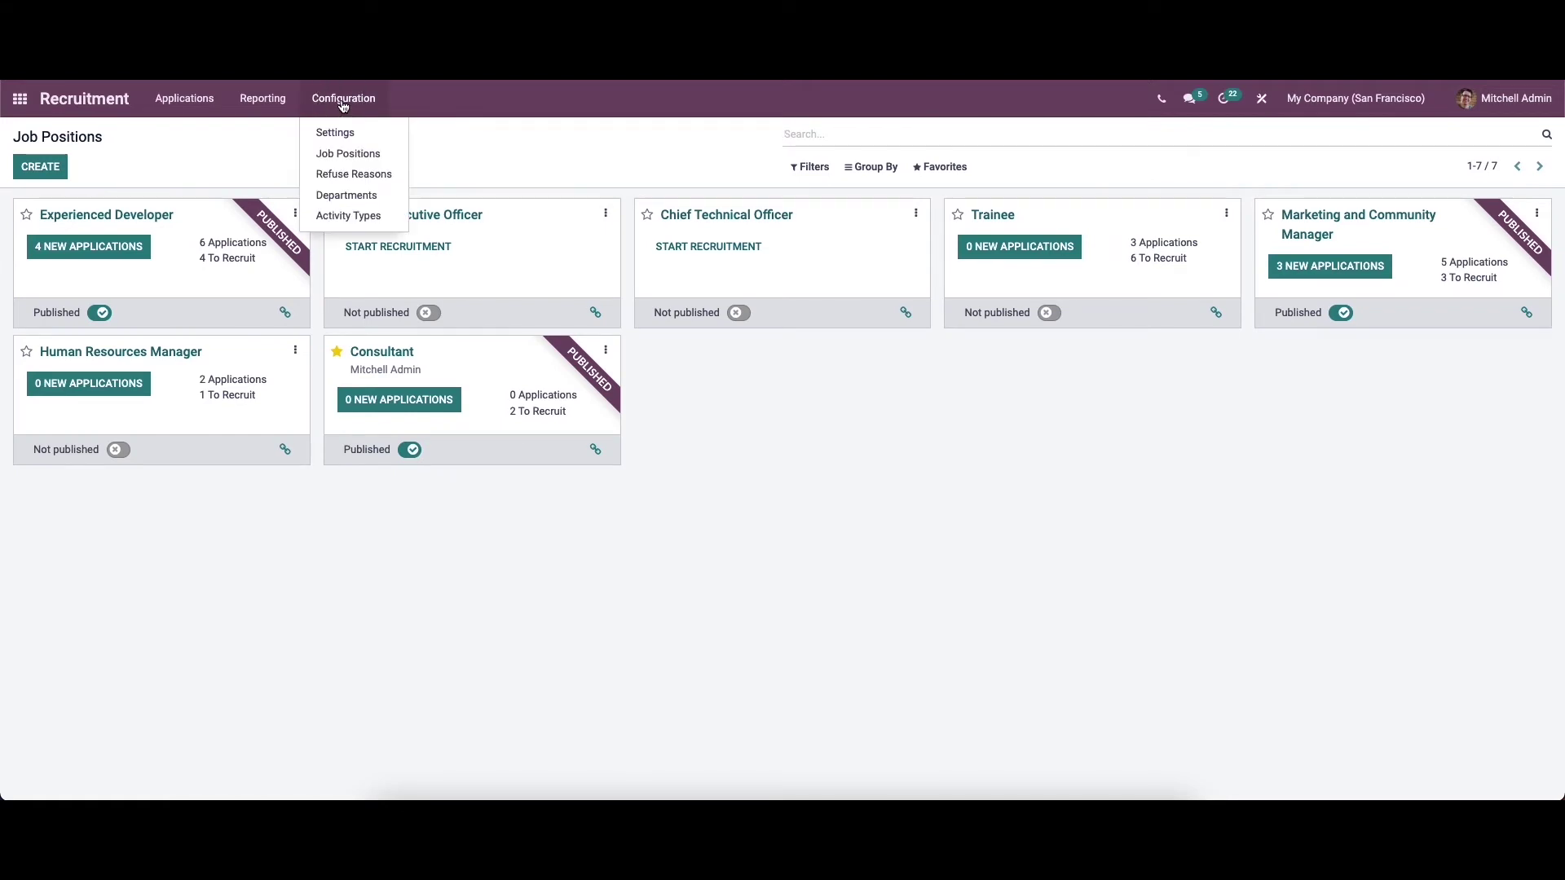
left_click(348, 154)
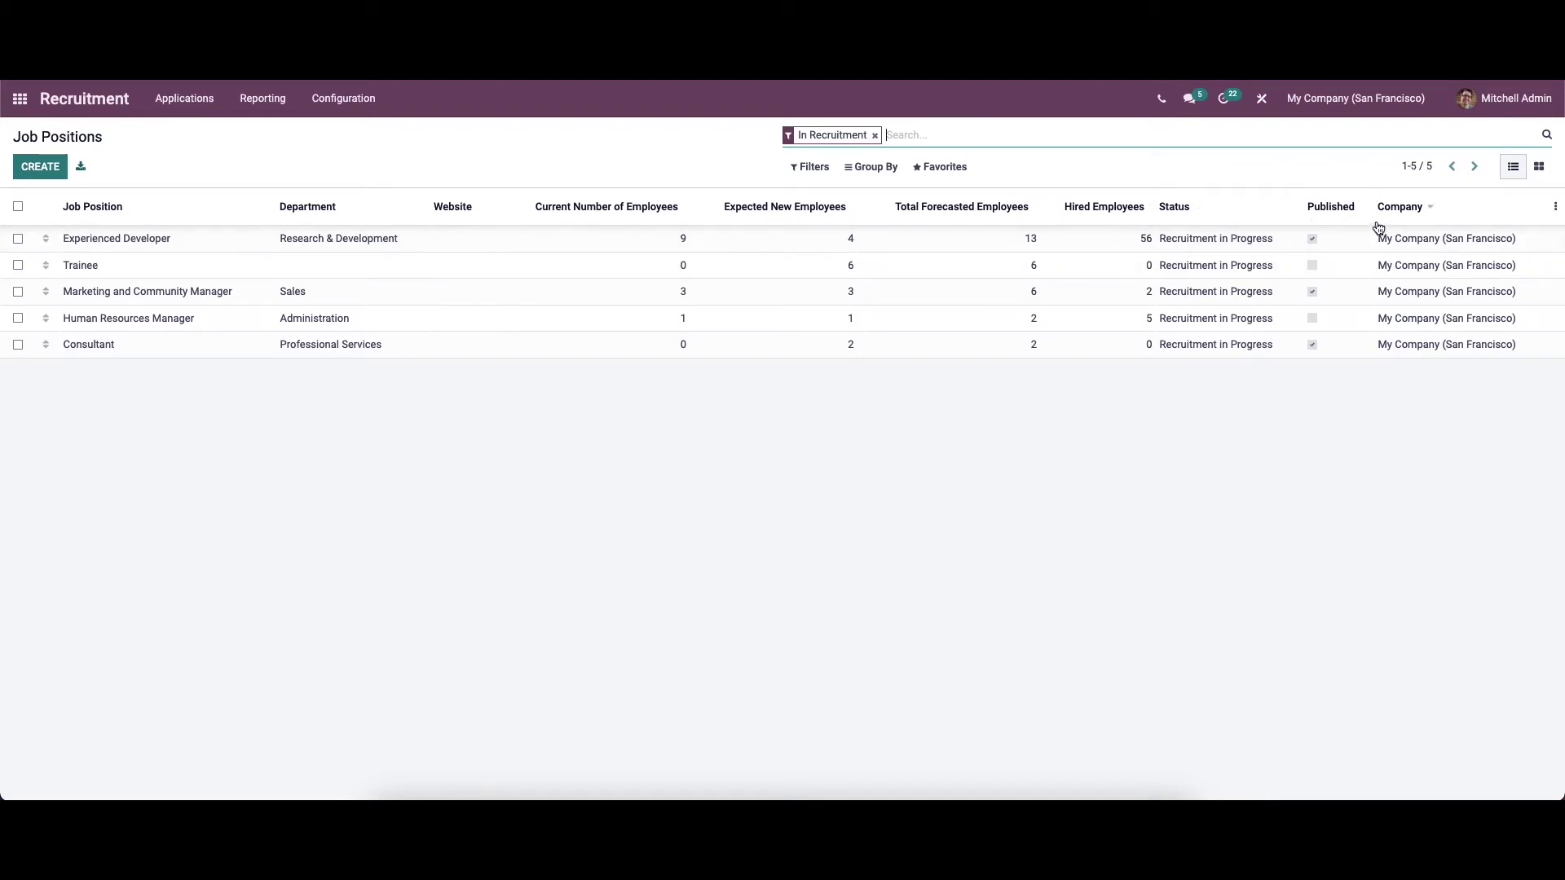
Switch the job positions between card and list views and check the Group By options.
left_click(1537, 167)
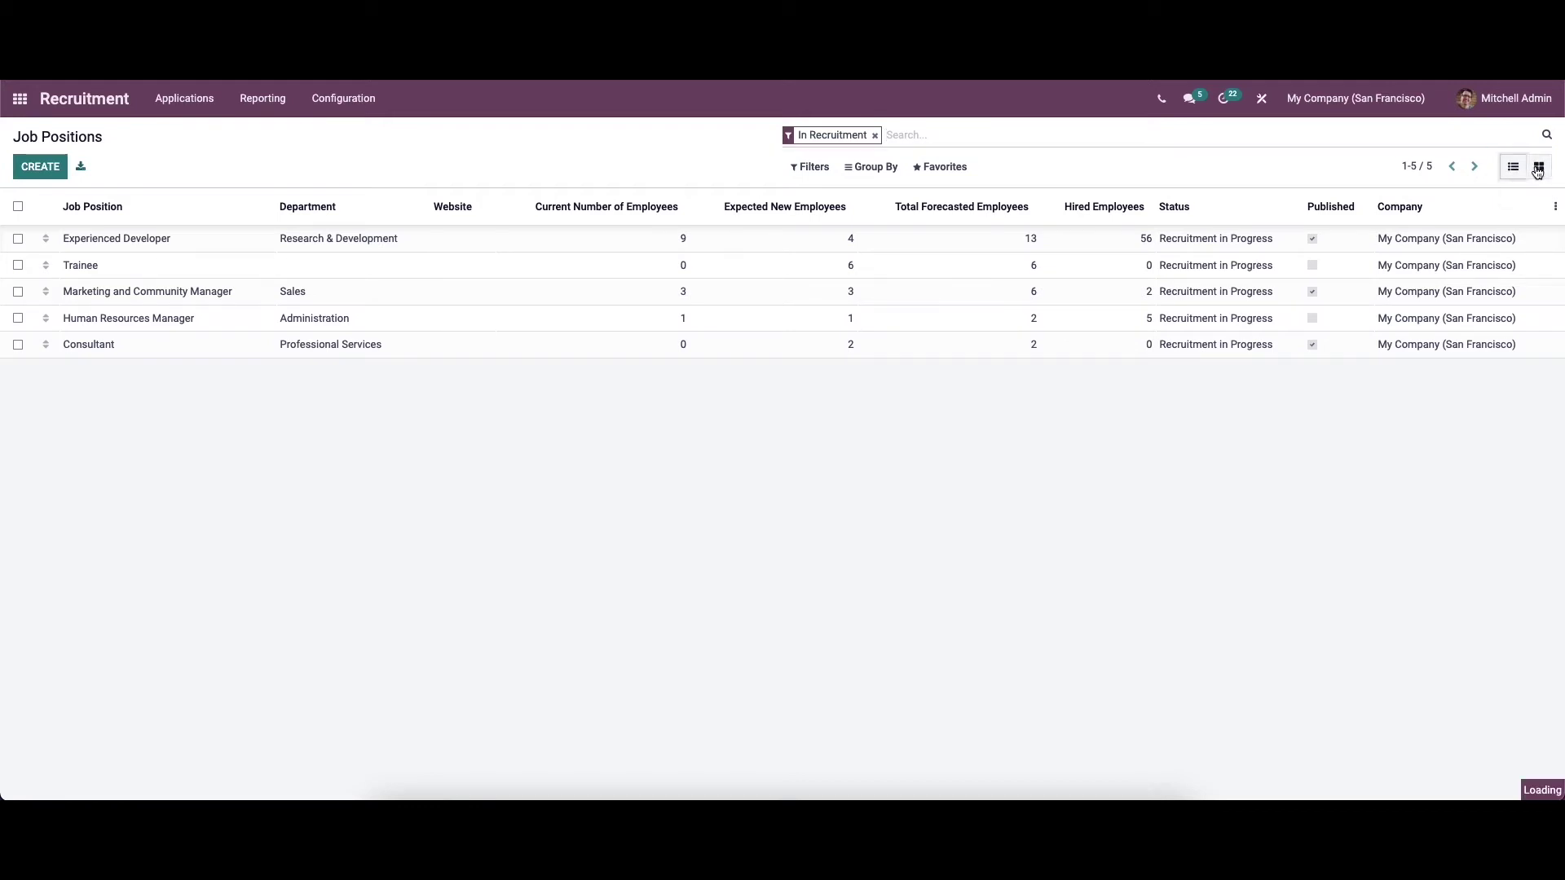
left_click(1513, 167)
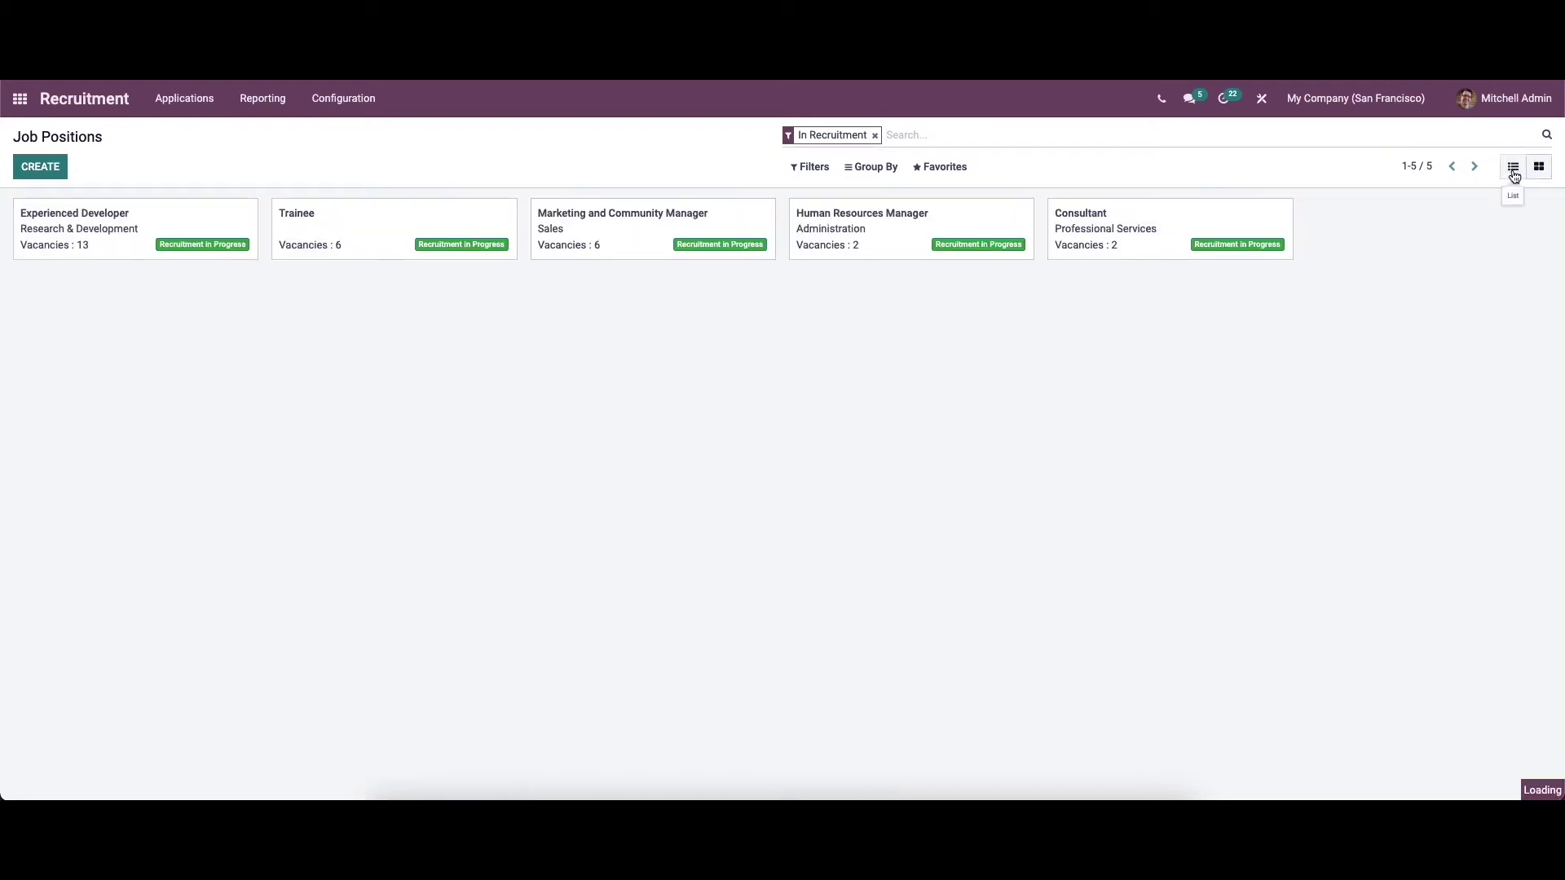
left_click(812, 171)
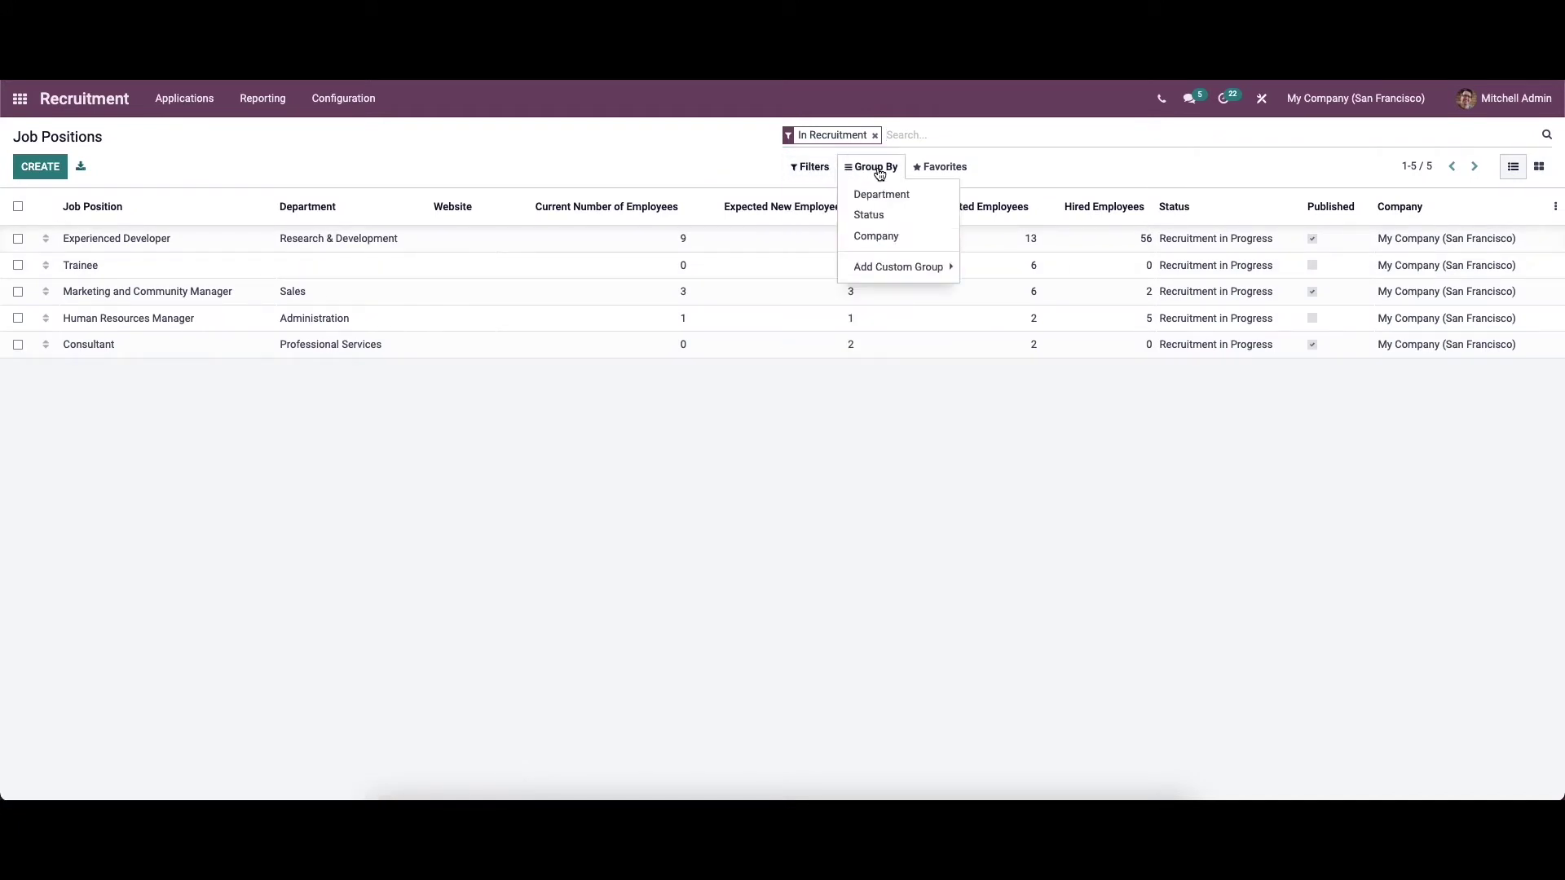
left_click(611, 139)
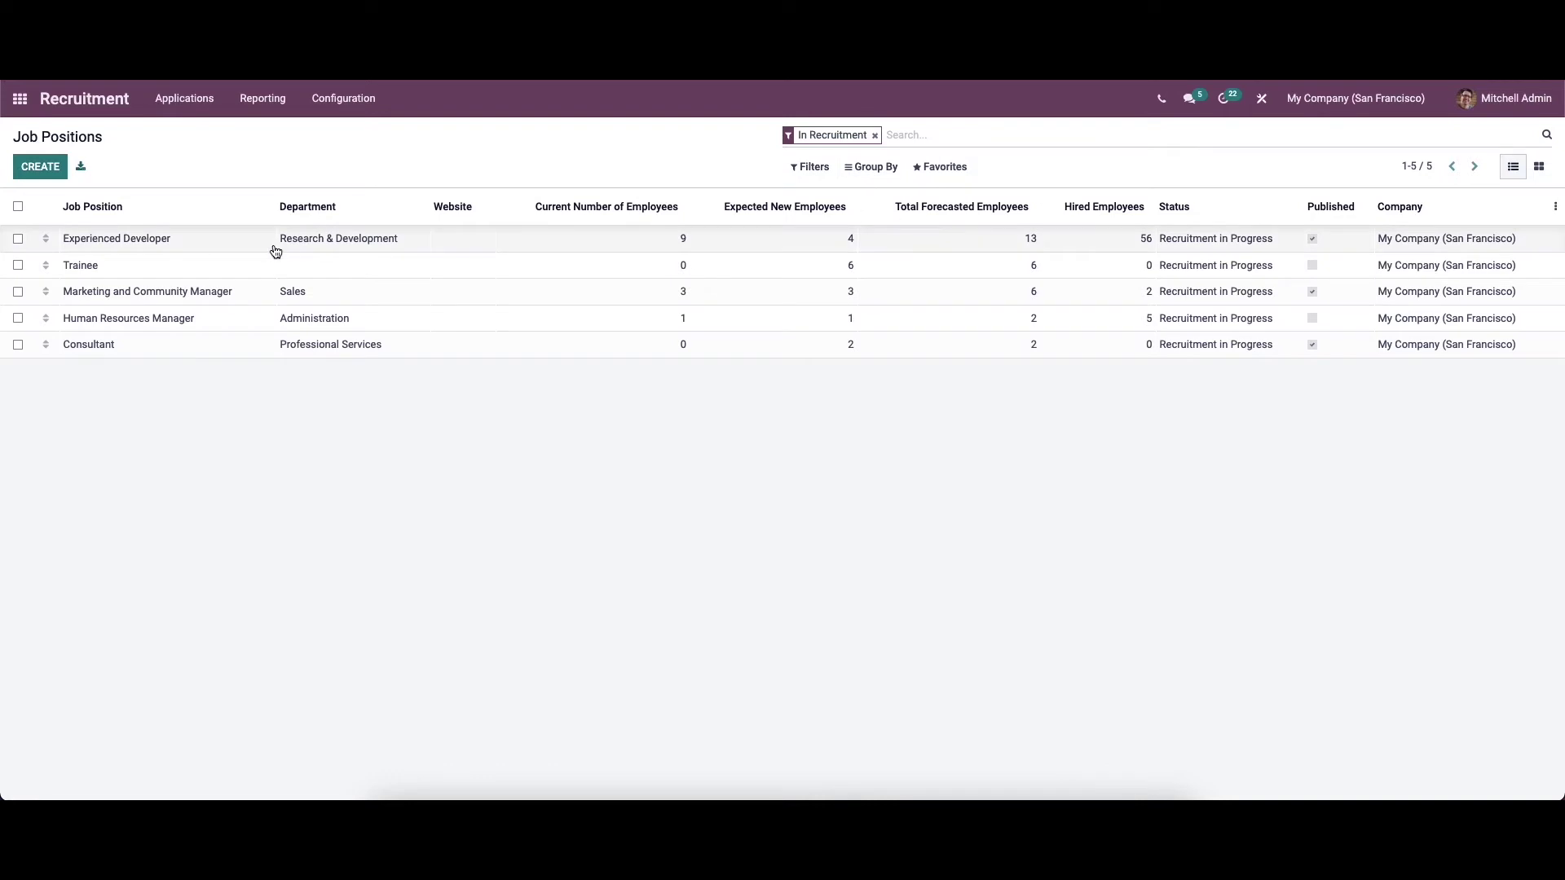
Start and discard a new job position, then open the Consultant record.
left_click(45, 173)
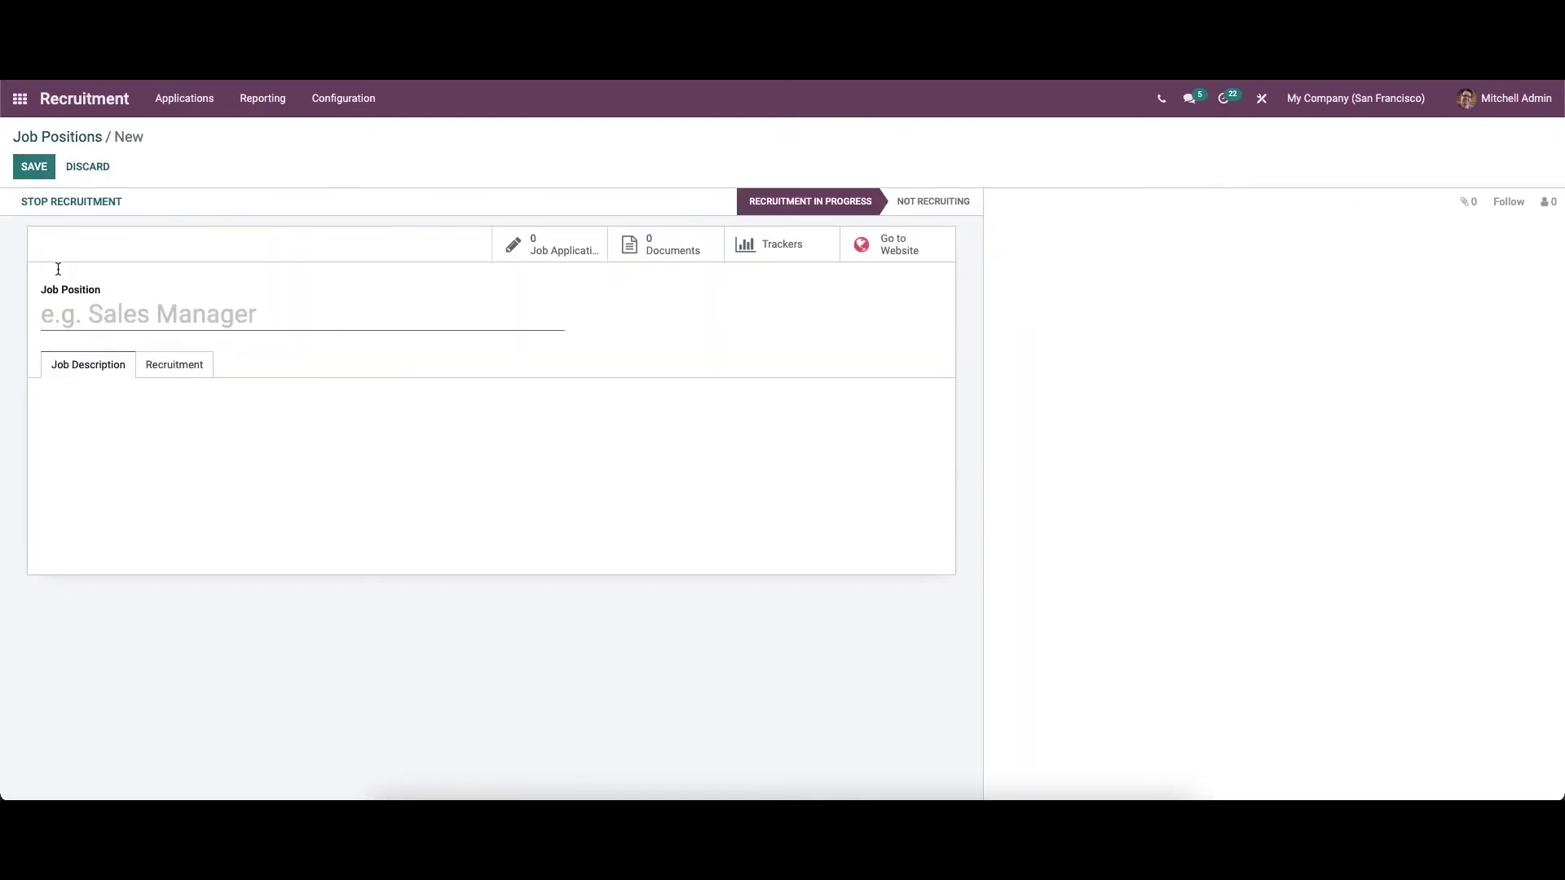
left_click(76, 139)
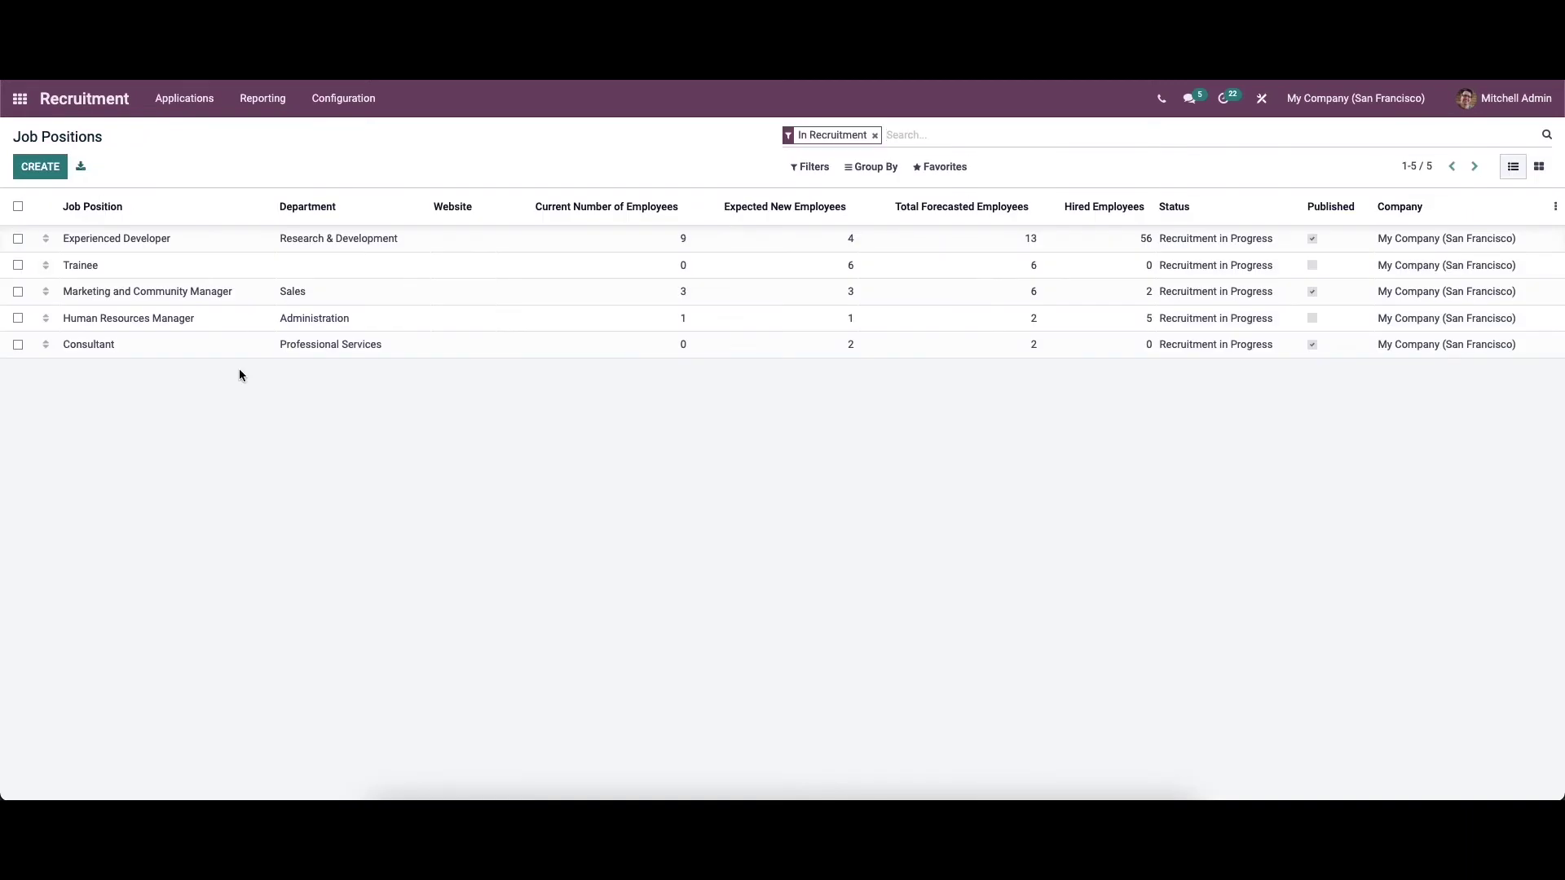
left_click(189, 349)
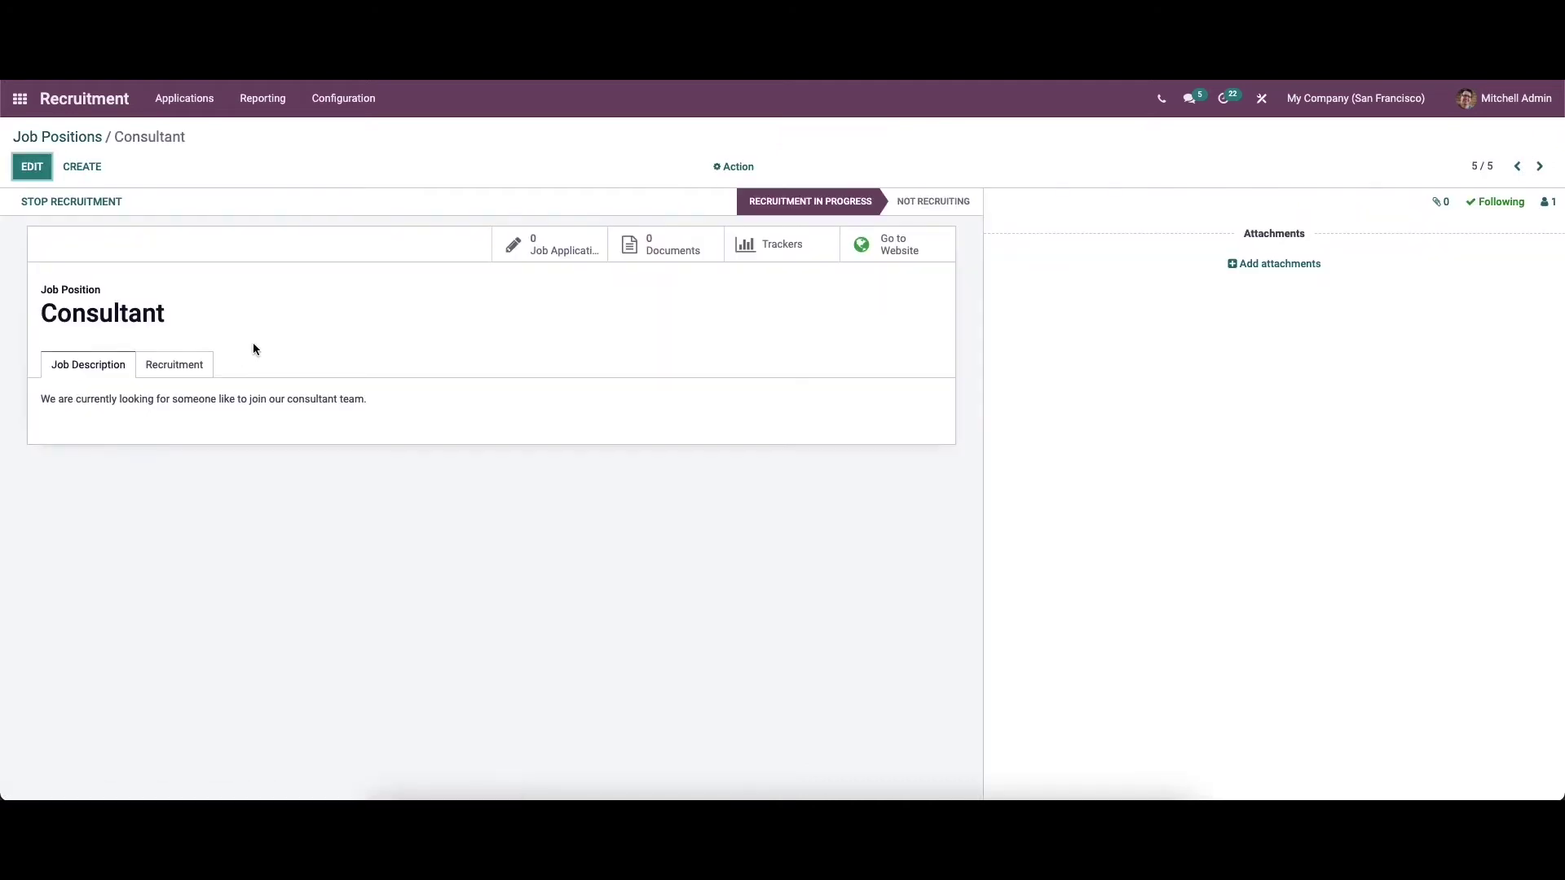
Go from the Consultant position to its website page and open its application form.
left_click(31, 167)
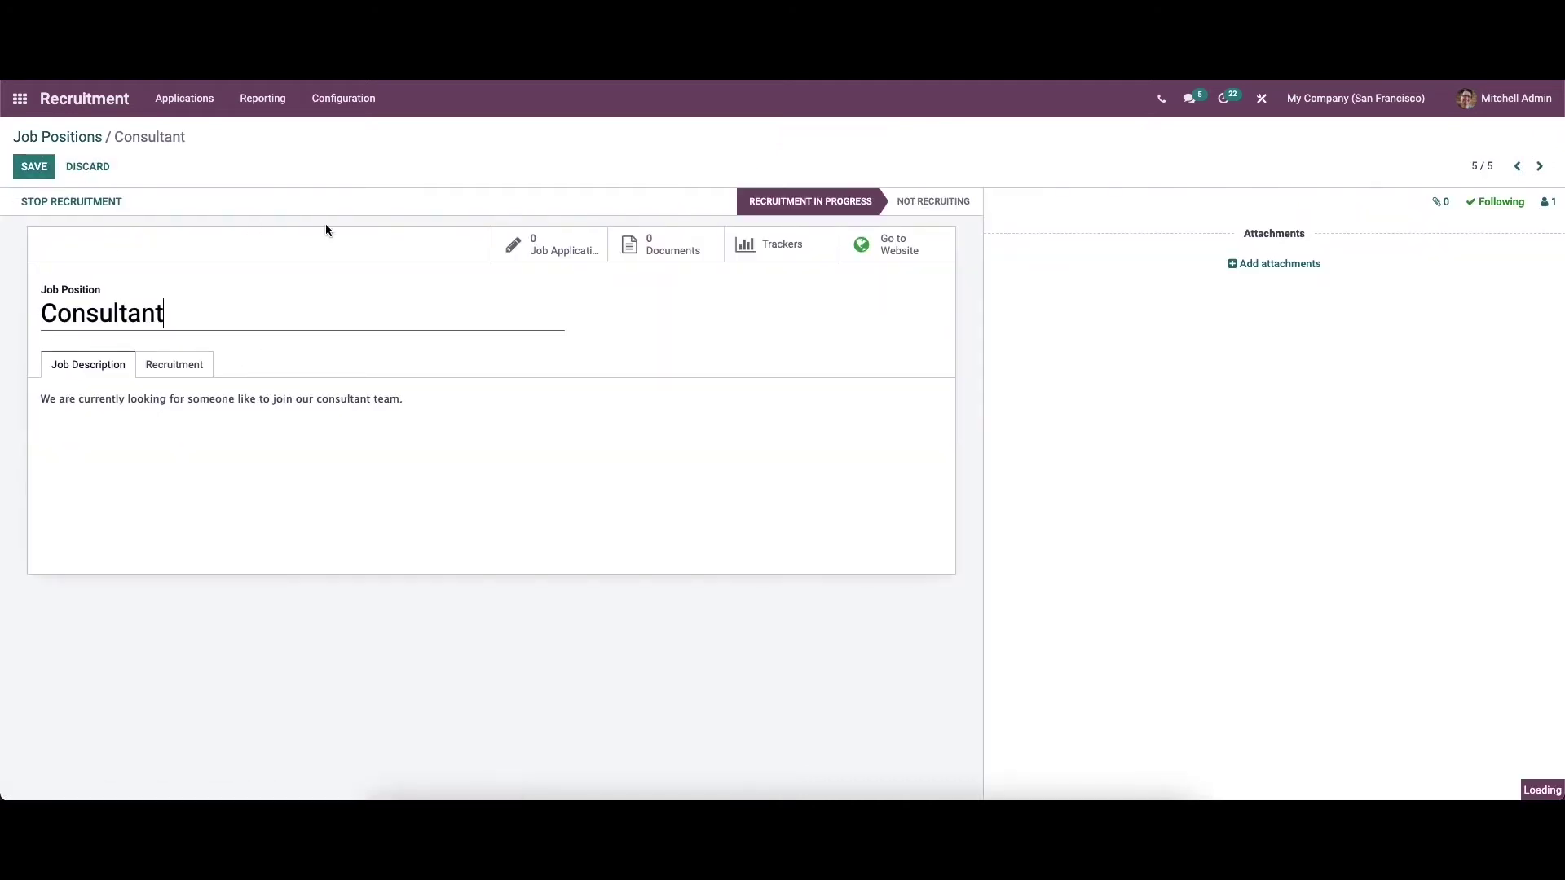
left_click(886, 251)
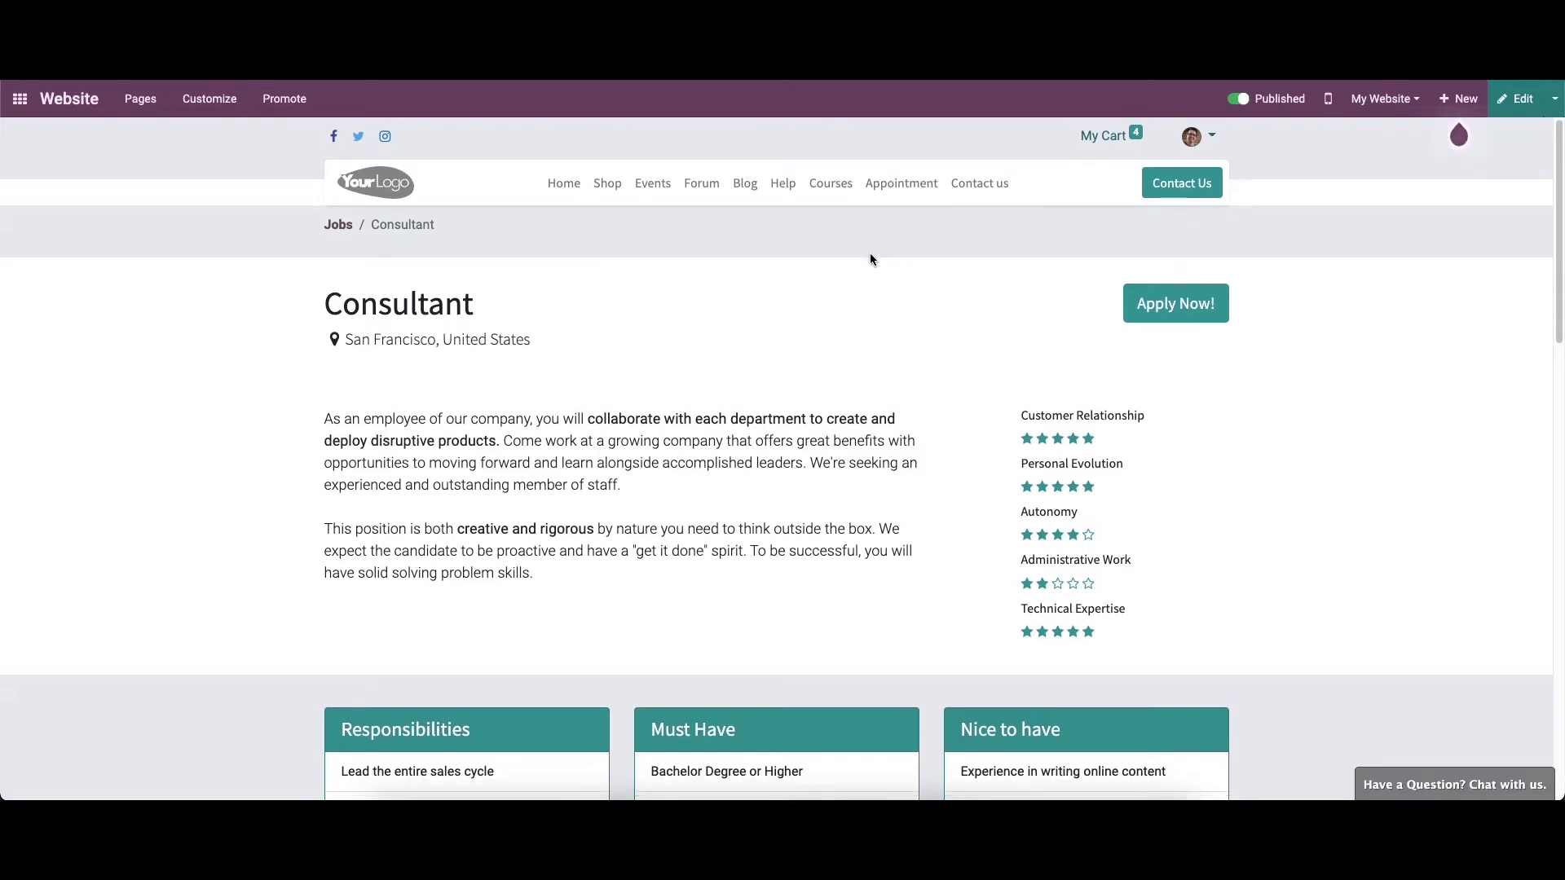
scroll(847, 277, "down", 1)
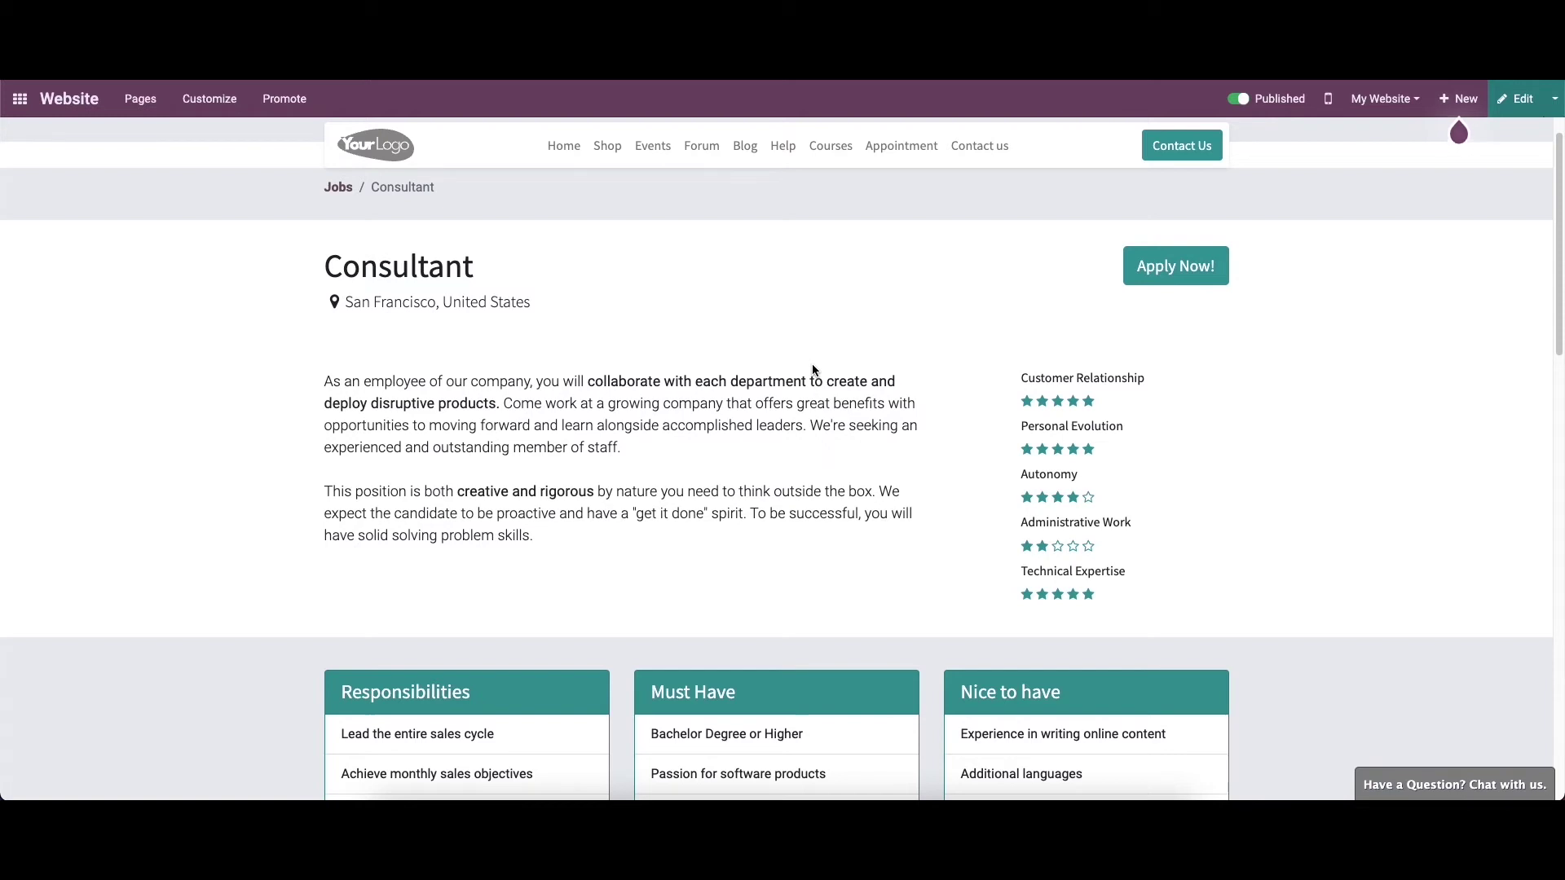
left_click(1149, 267)
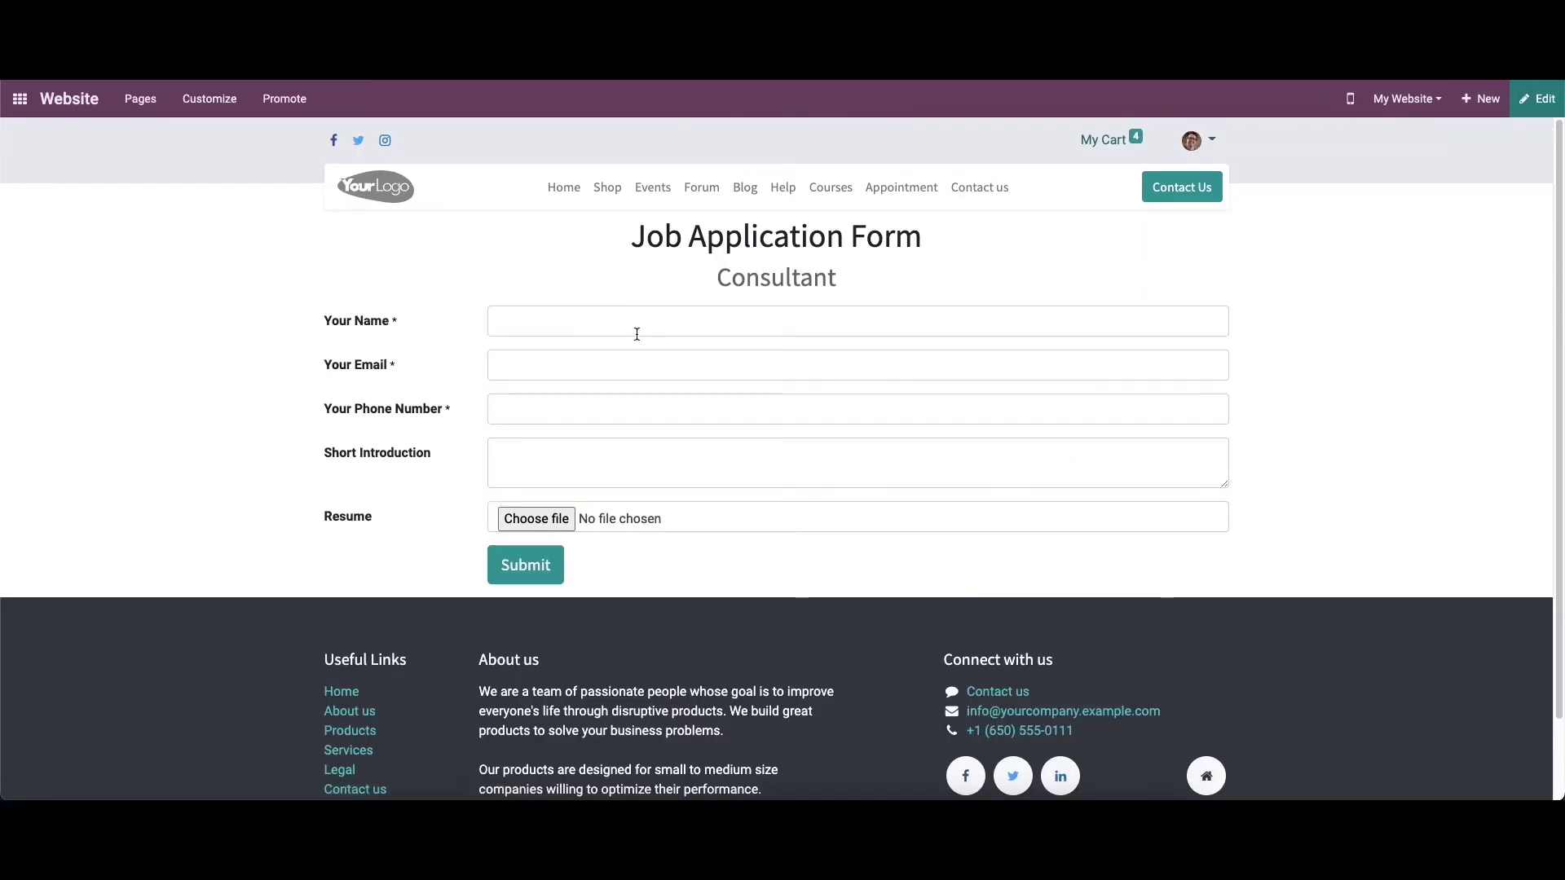
Fill in the applicant's name, e-mail and phone number from browser suggestions.
left_click(544, 321)
left_click(539, 359)
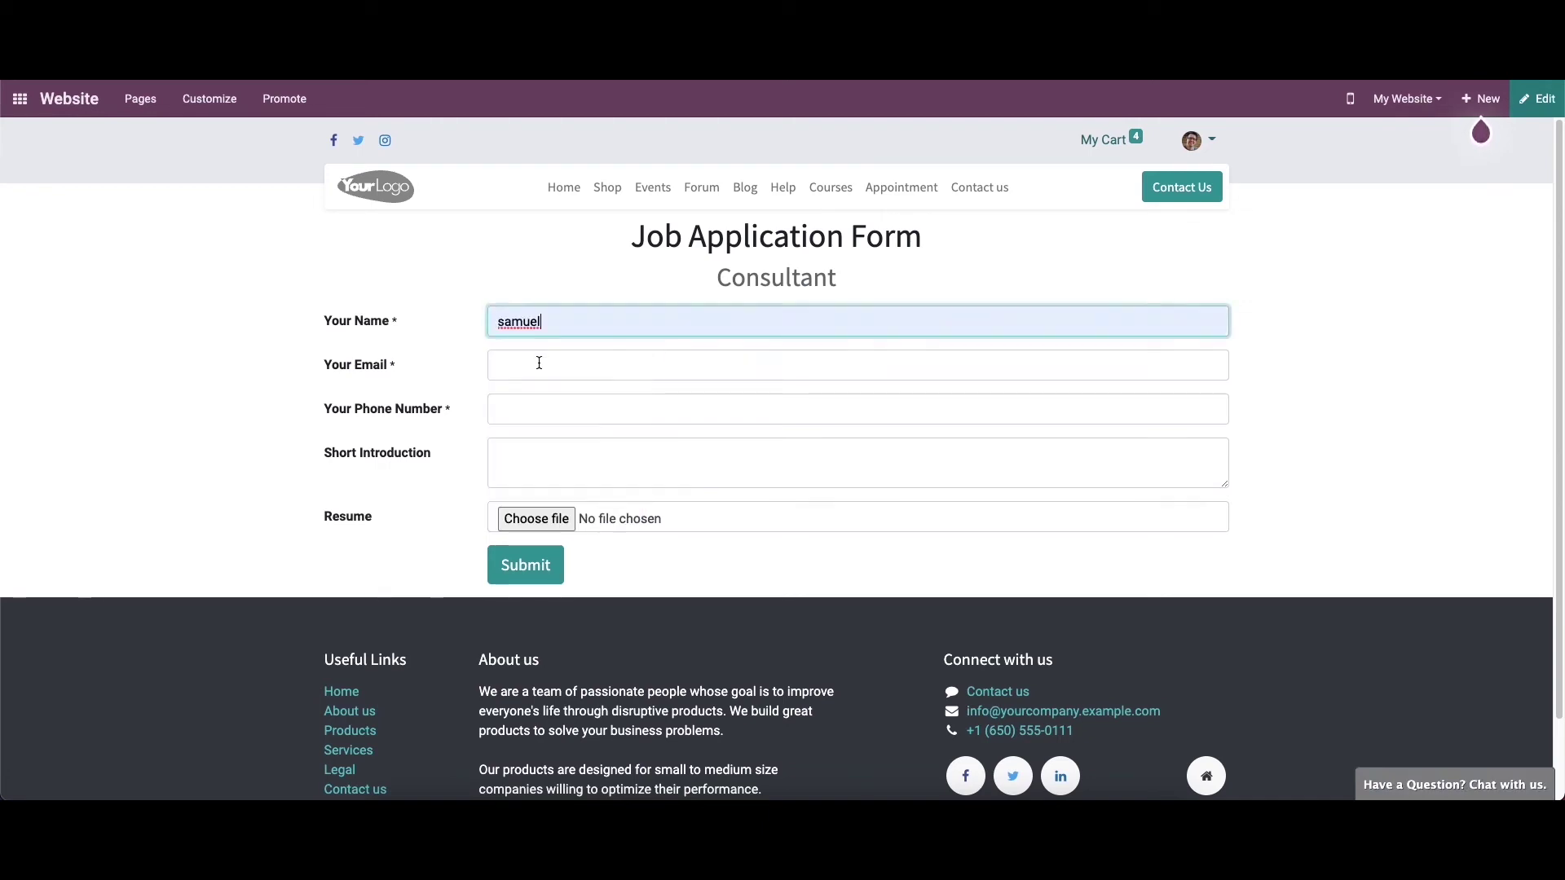
left_click(540, 363)
left_click(540, 403)
left_click(538, 412)
left_click(543, 447)
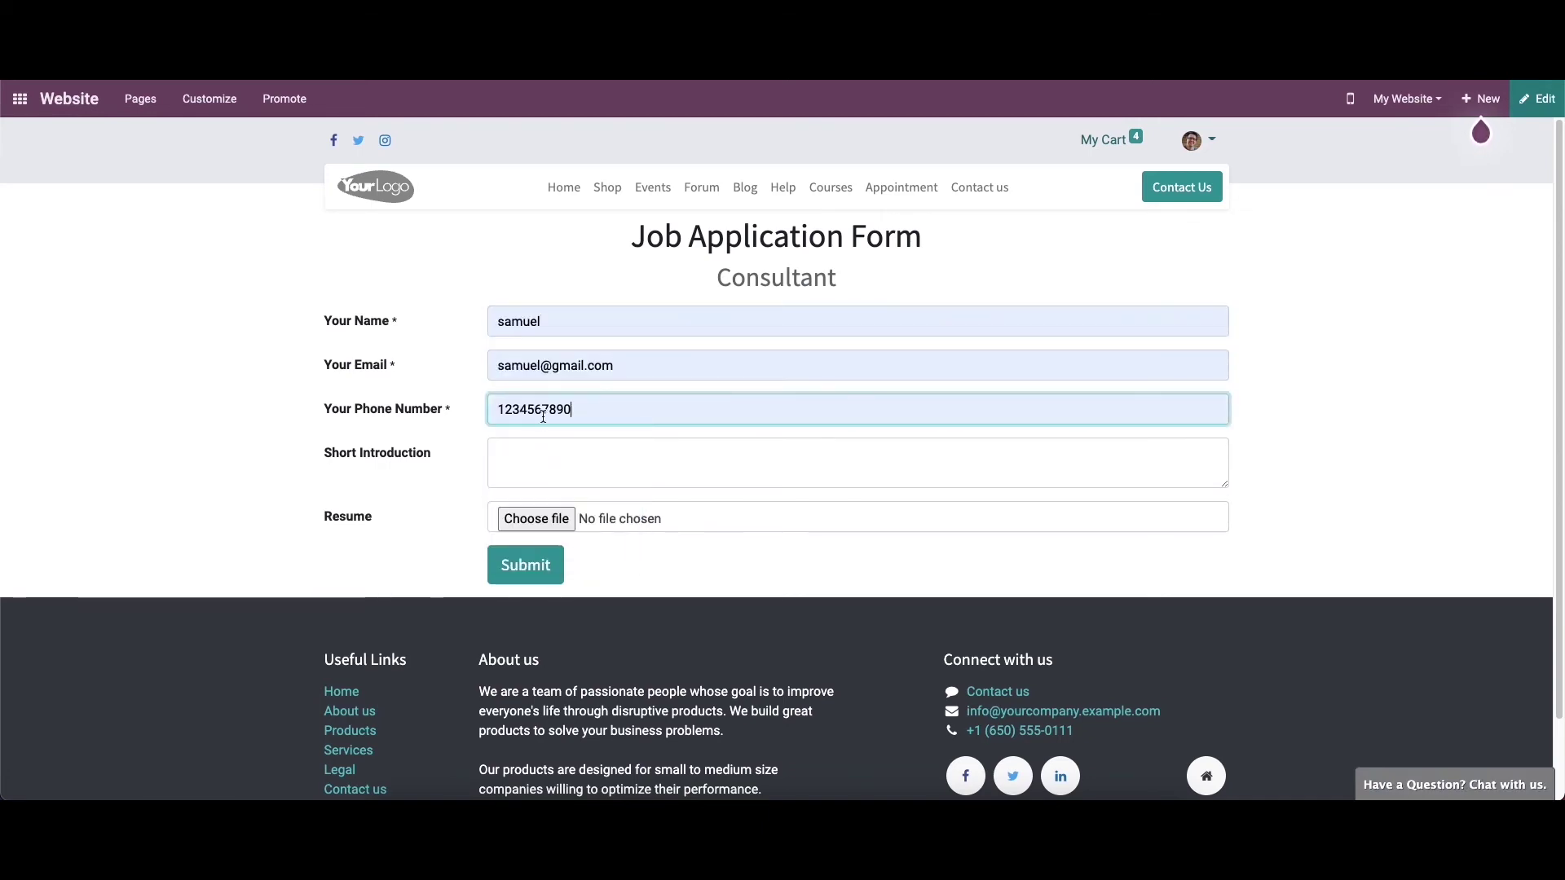
Submit the Consultant application and go back from the confirmation page.
left_click(535, 453)
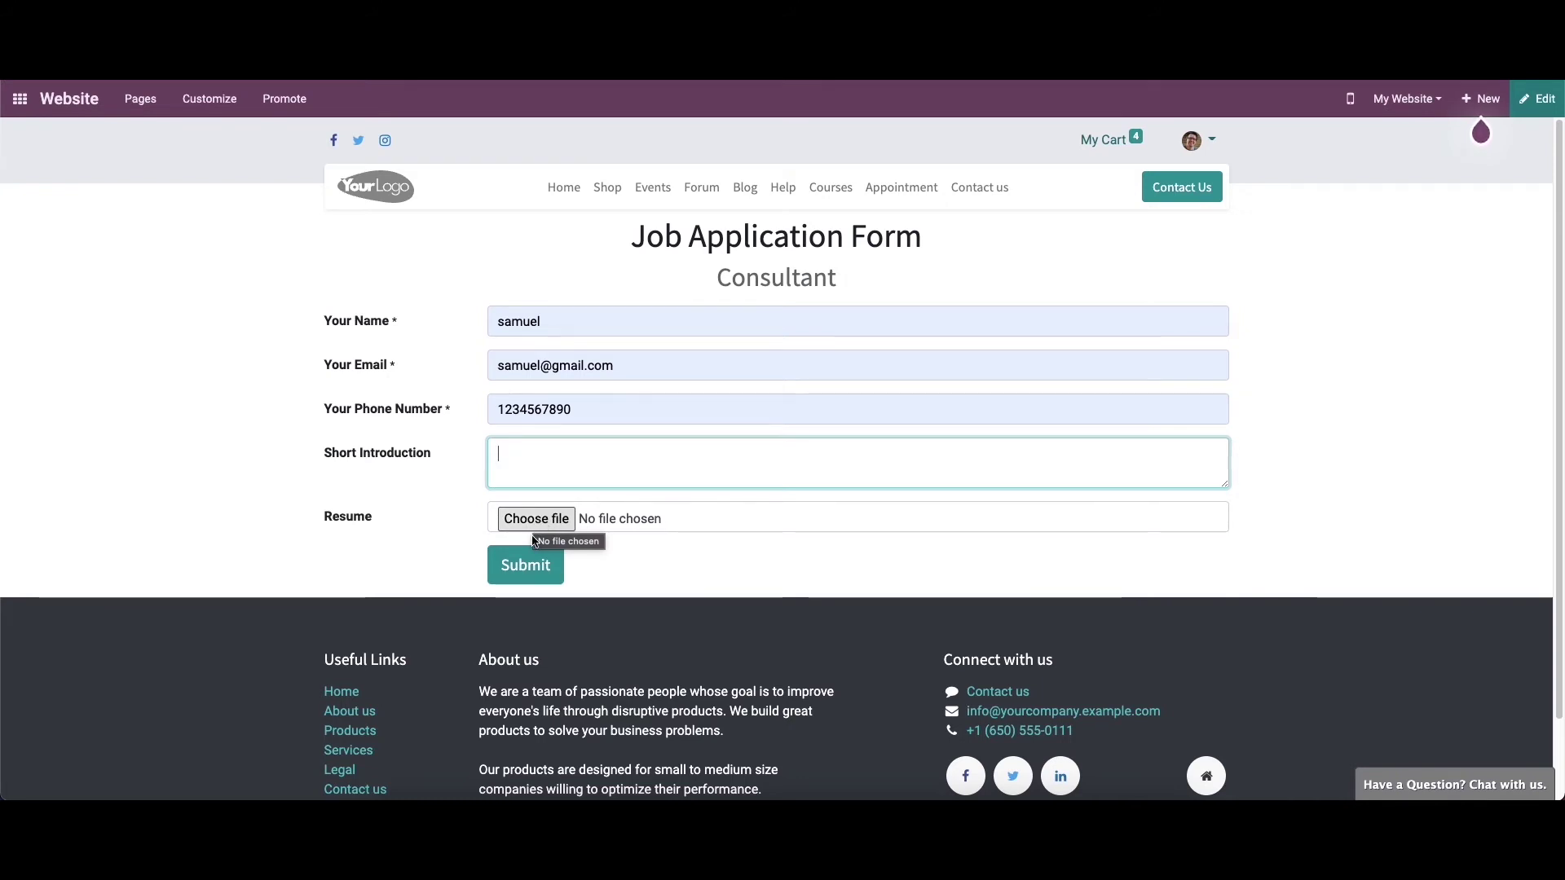
left_click(527, 566)
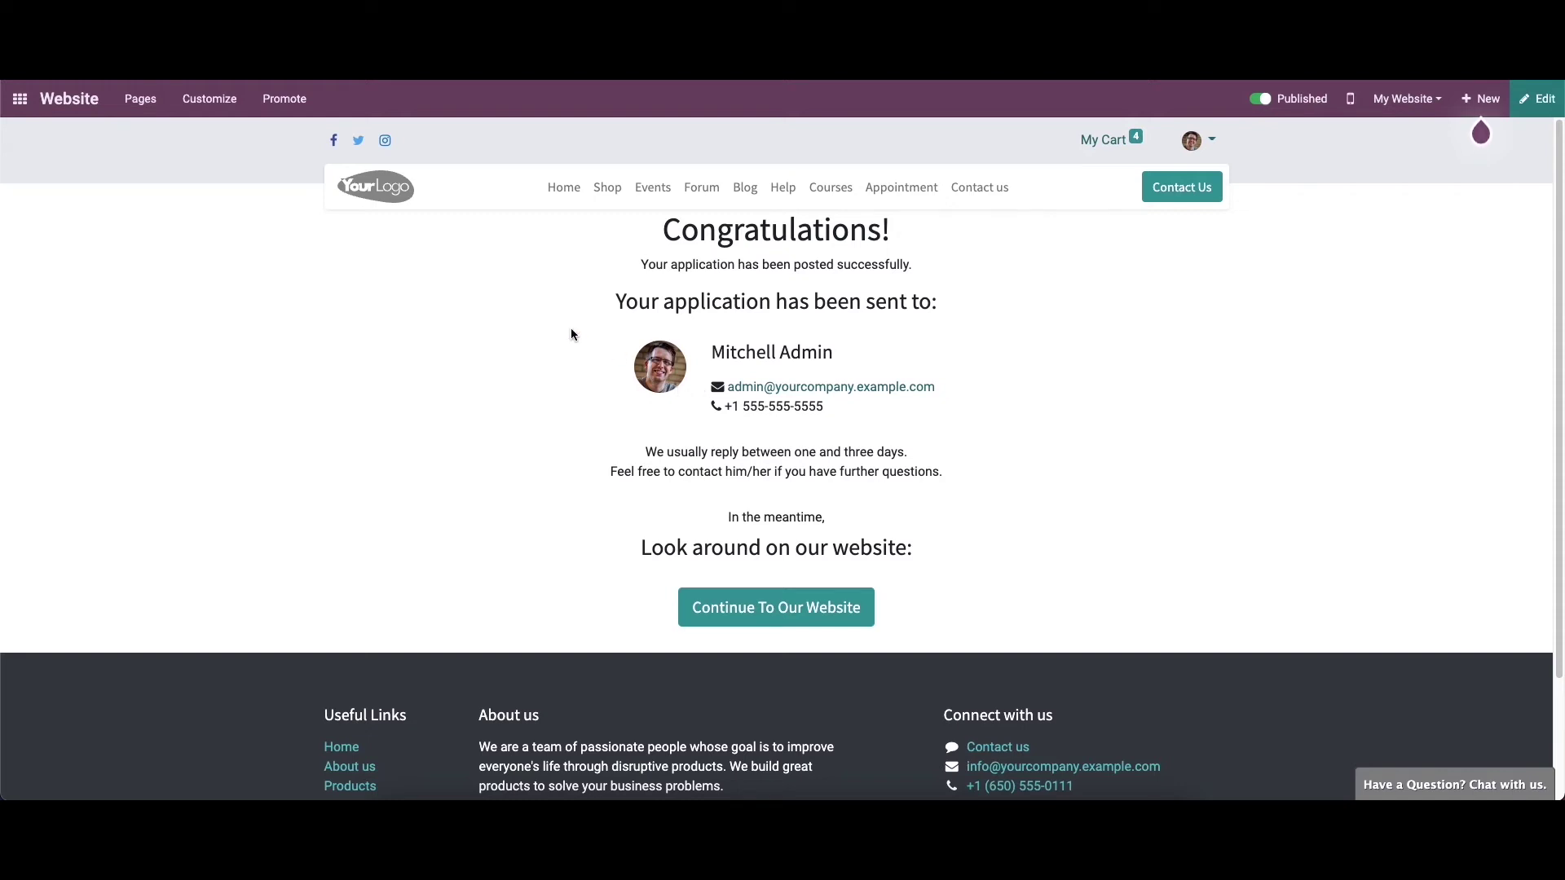
key("alt+Left")
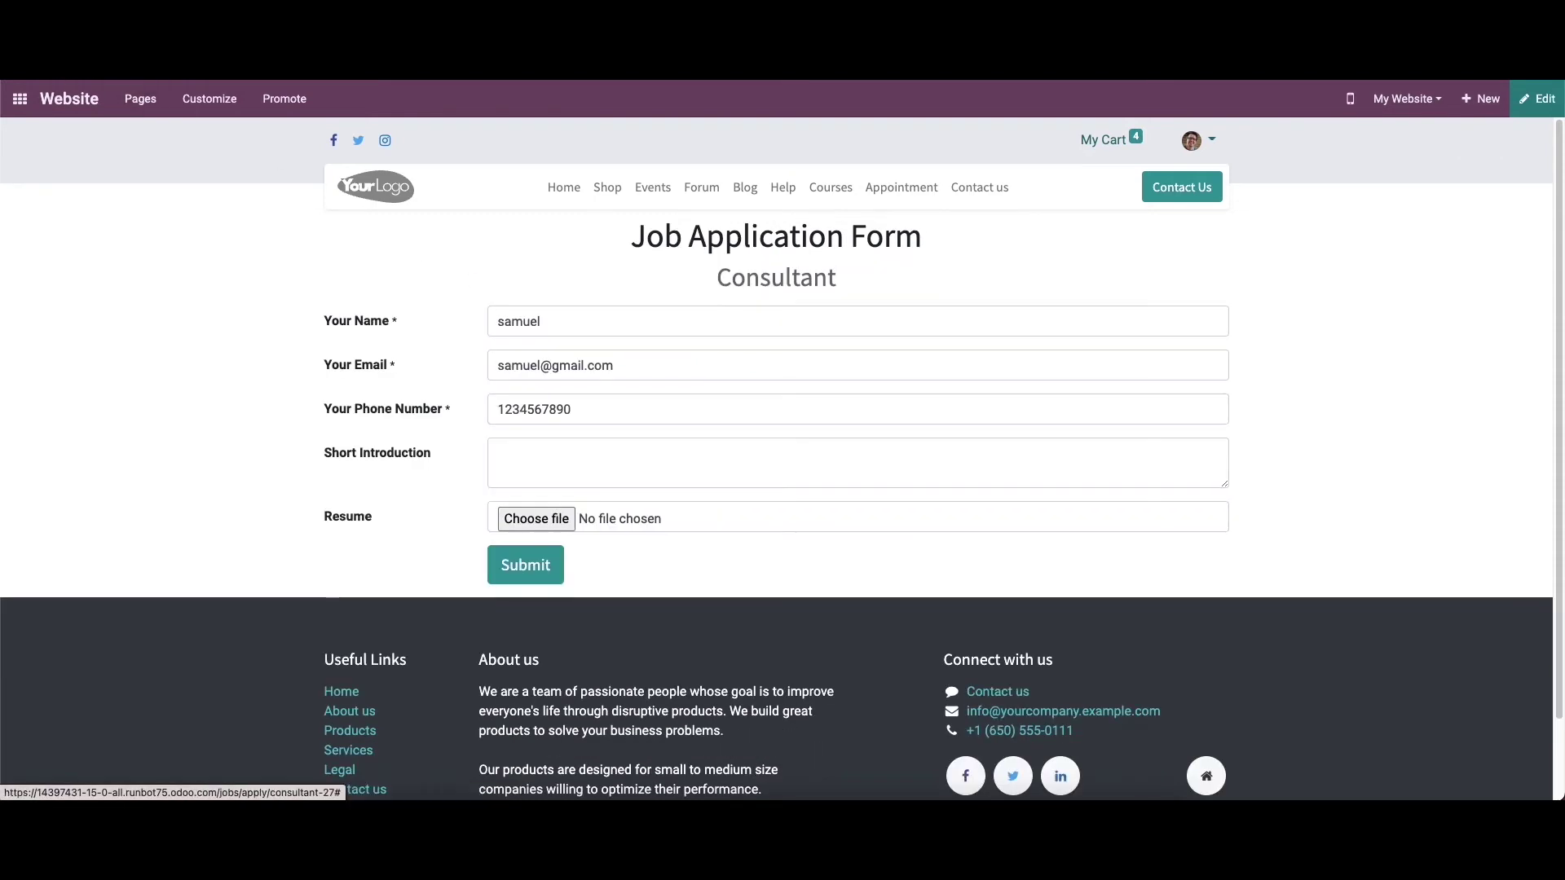
Return to Recruitment, view applications By Job Positions, then pick the all-applications list.
key("alt+Left")
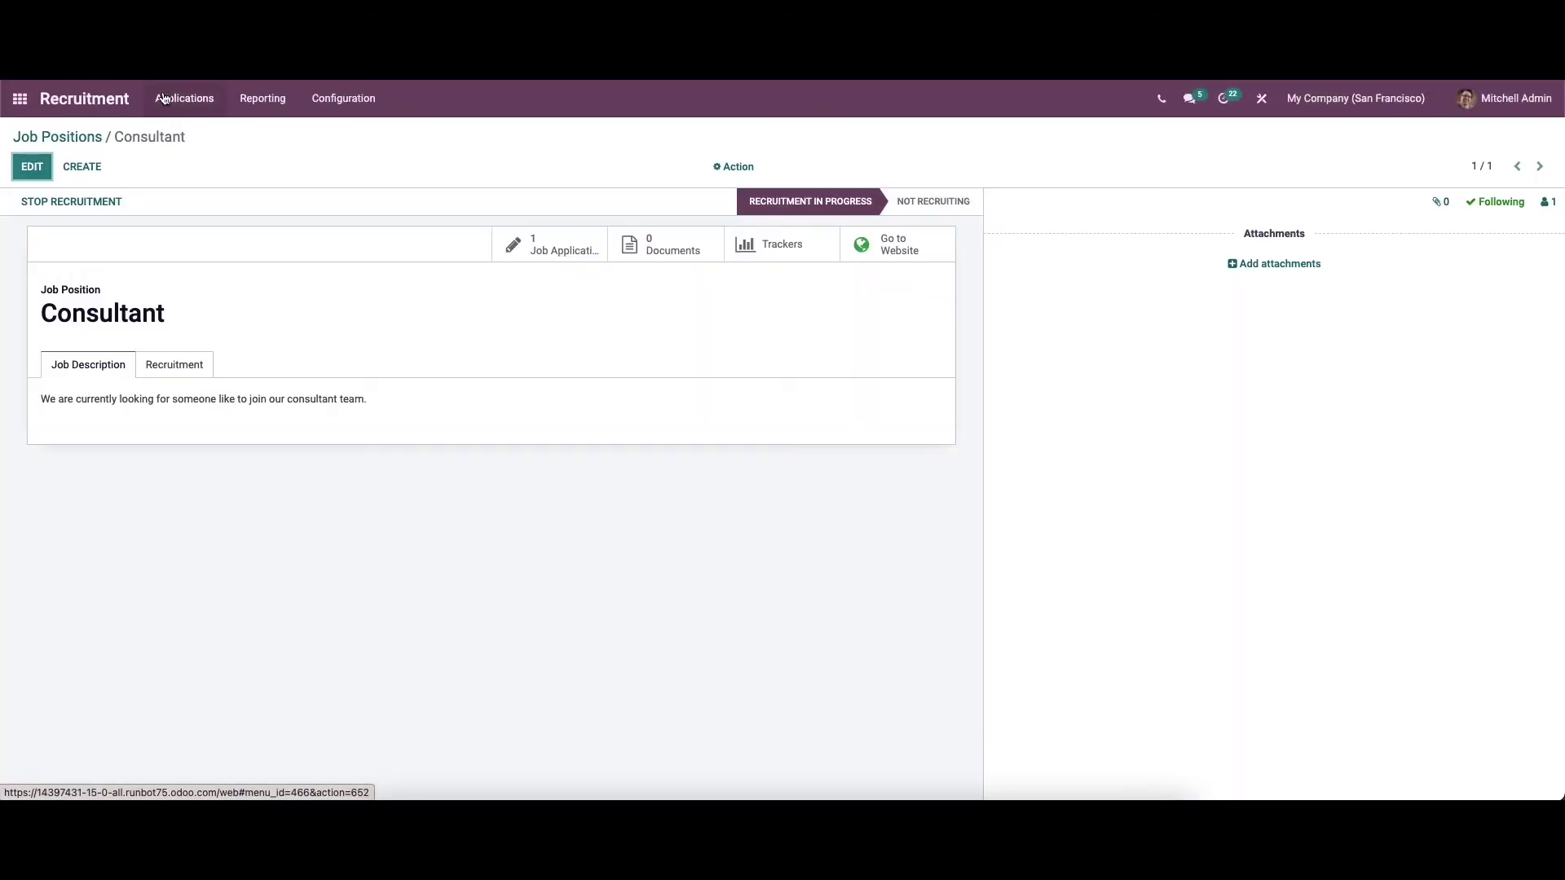
left_click(163, 98)
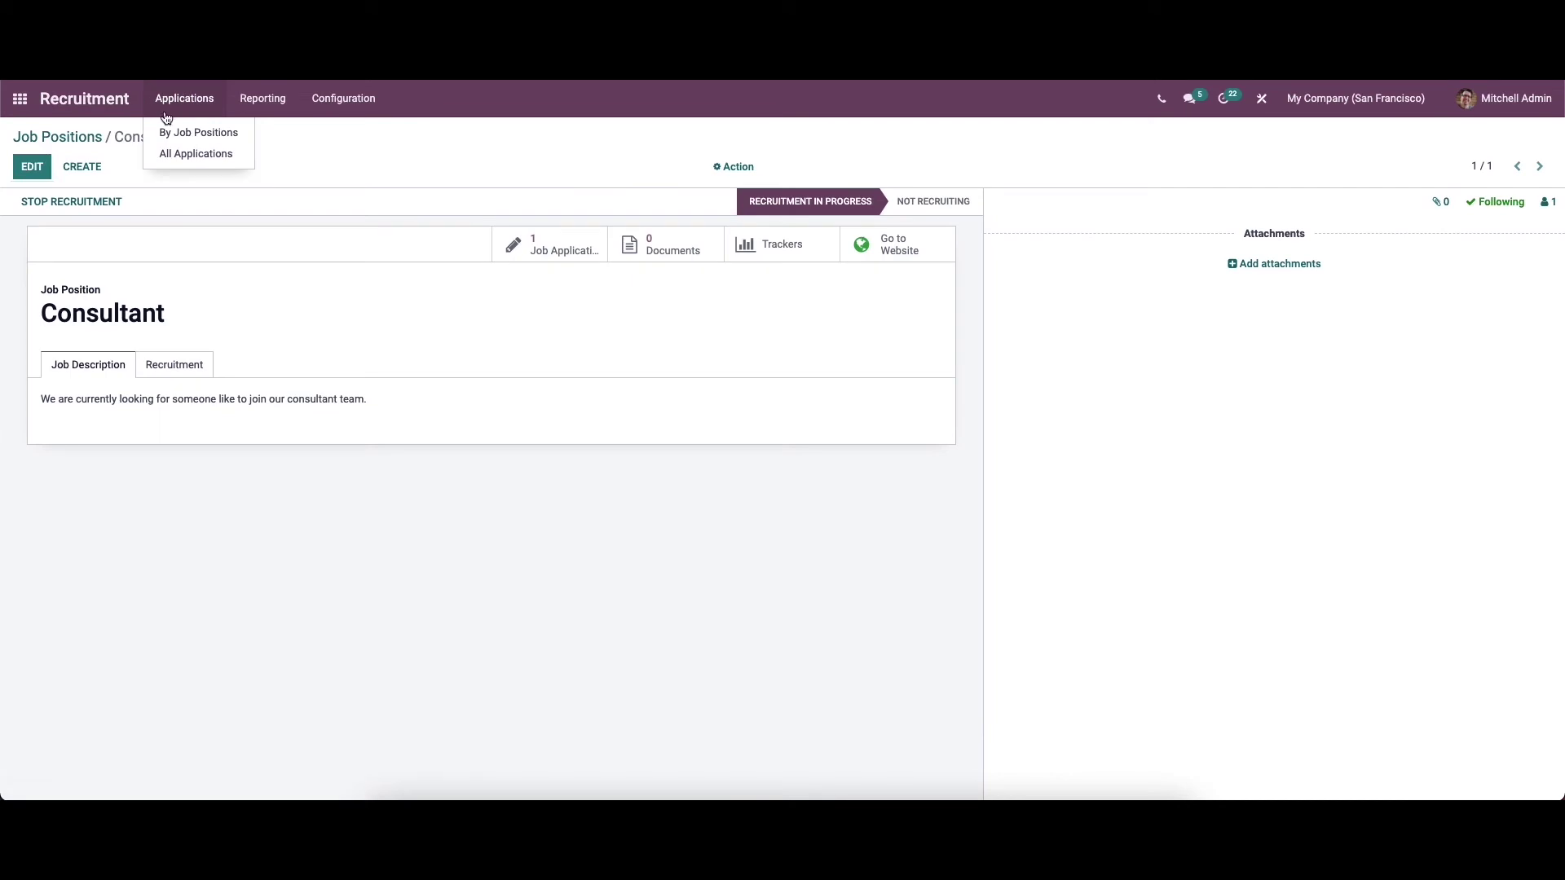
left_click(164, 126)
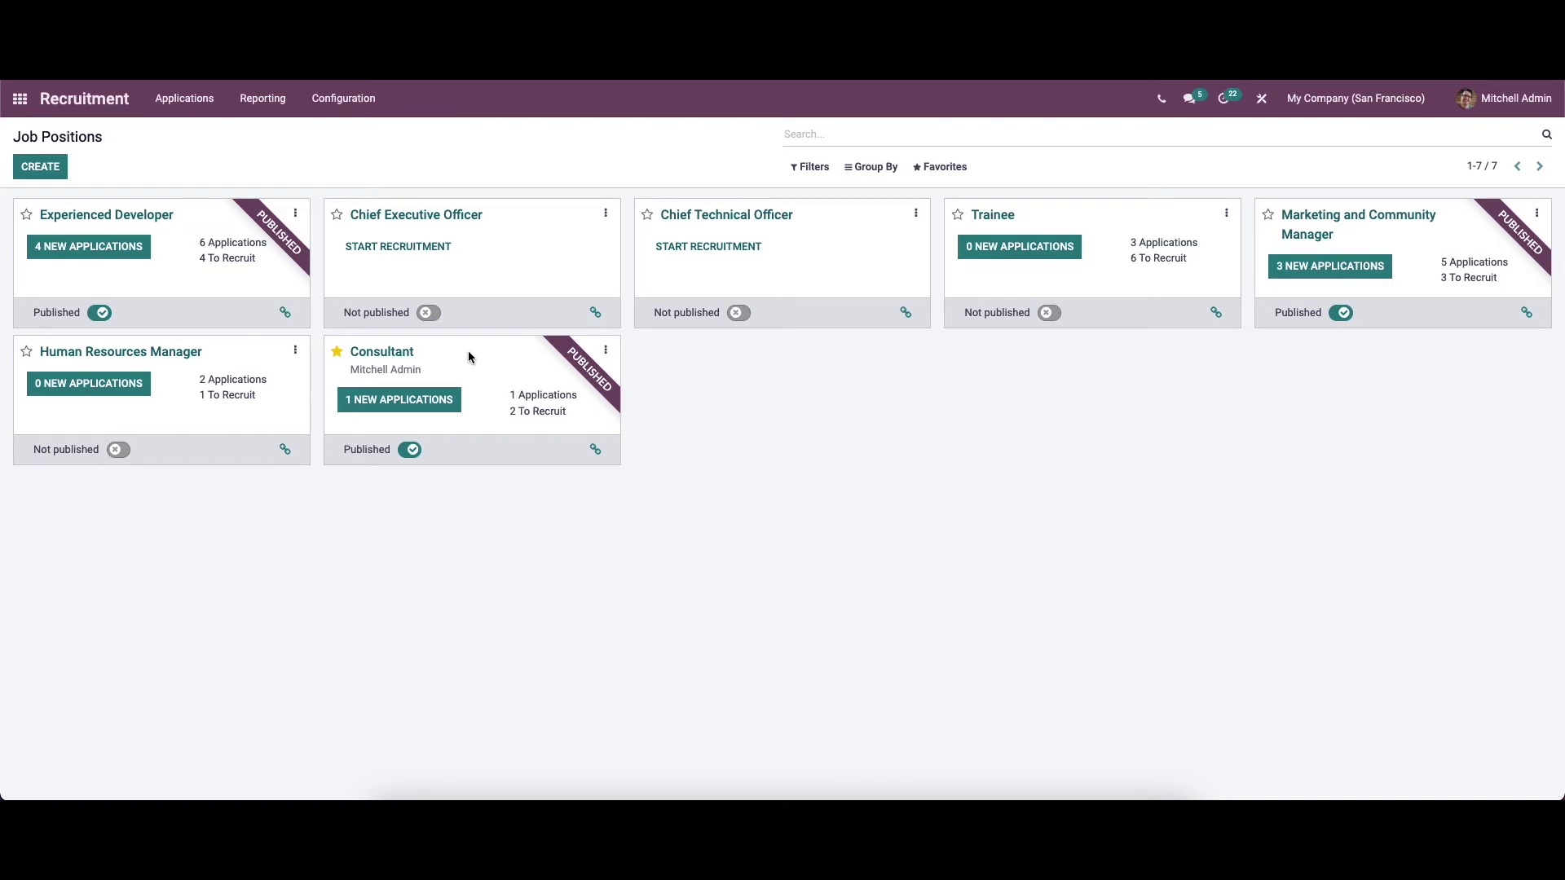
left_click(176, 102)
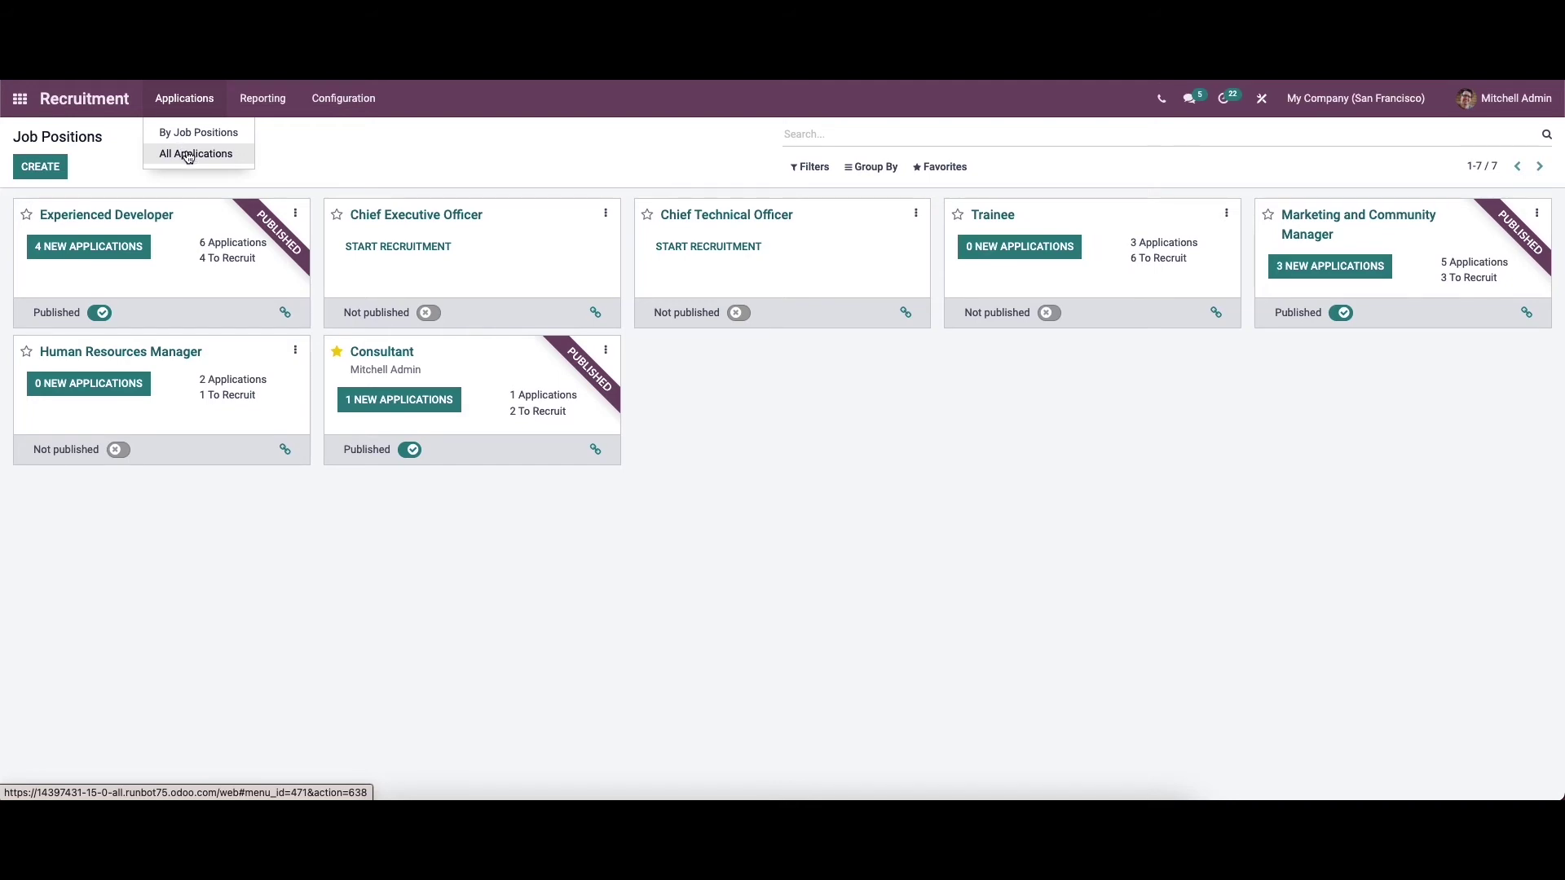
left_click(187, 155)
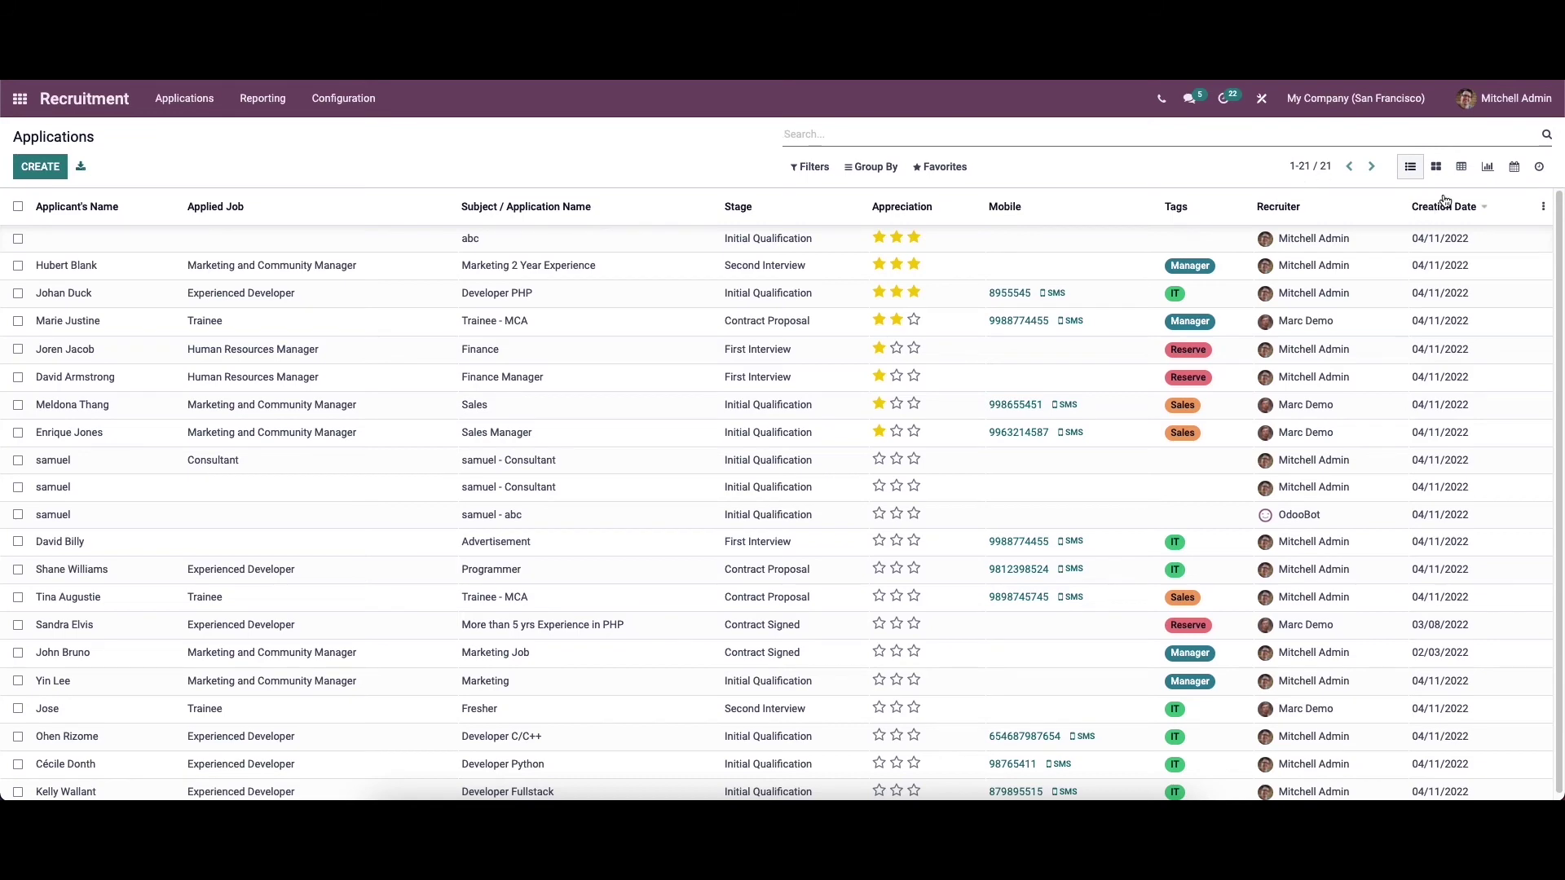
Cycle the applications through the kanban, pivot, graph, calendar and activity views.
left_click(1437, 170)
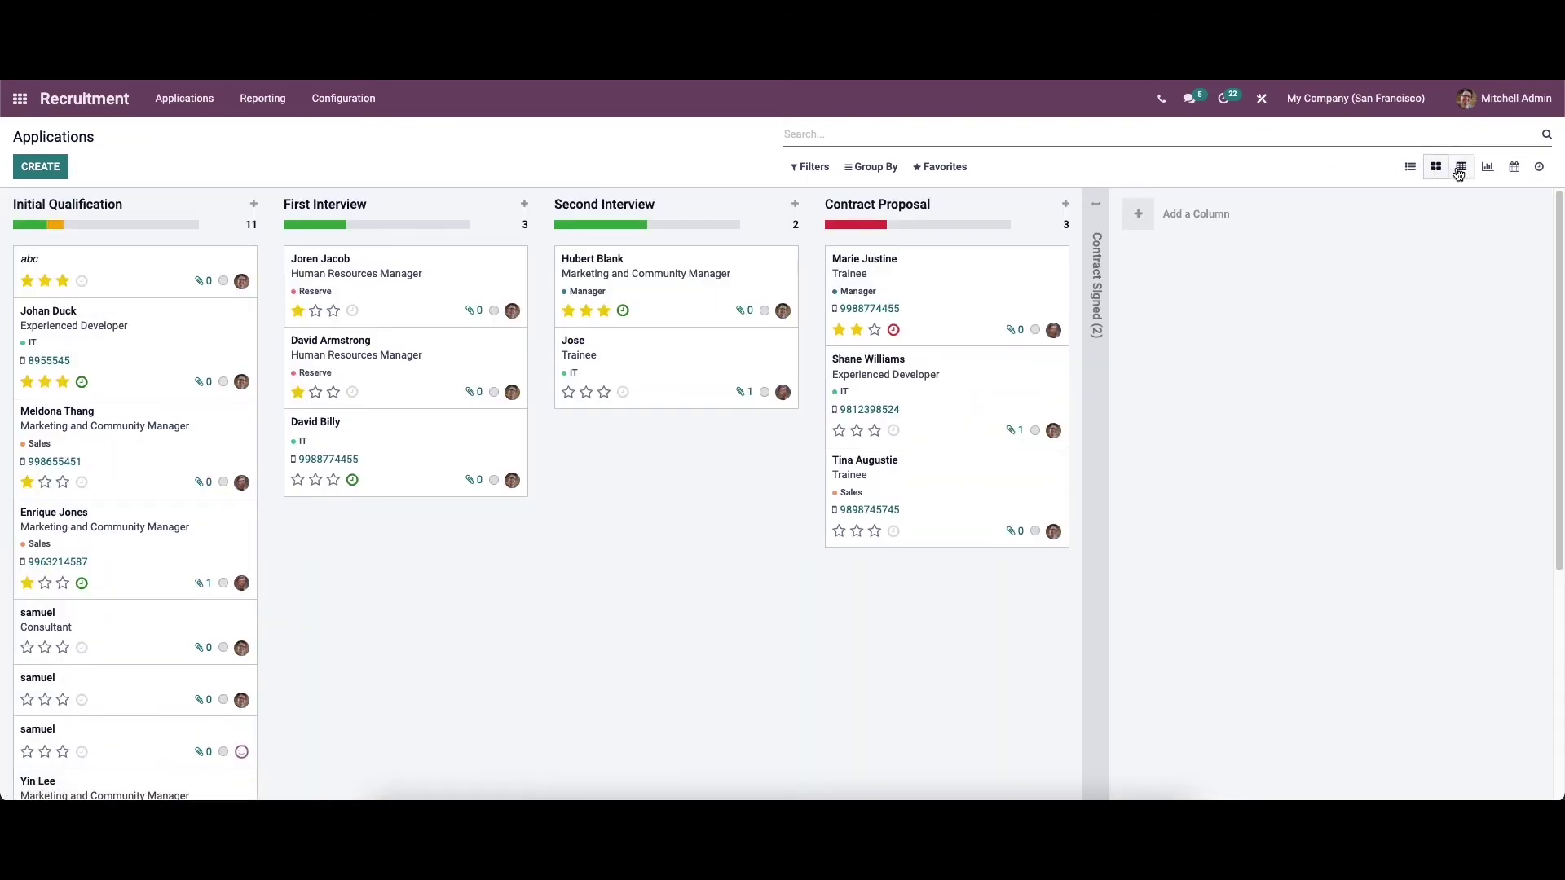
left_click(1461, 167)
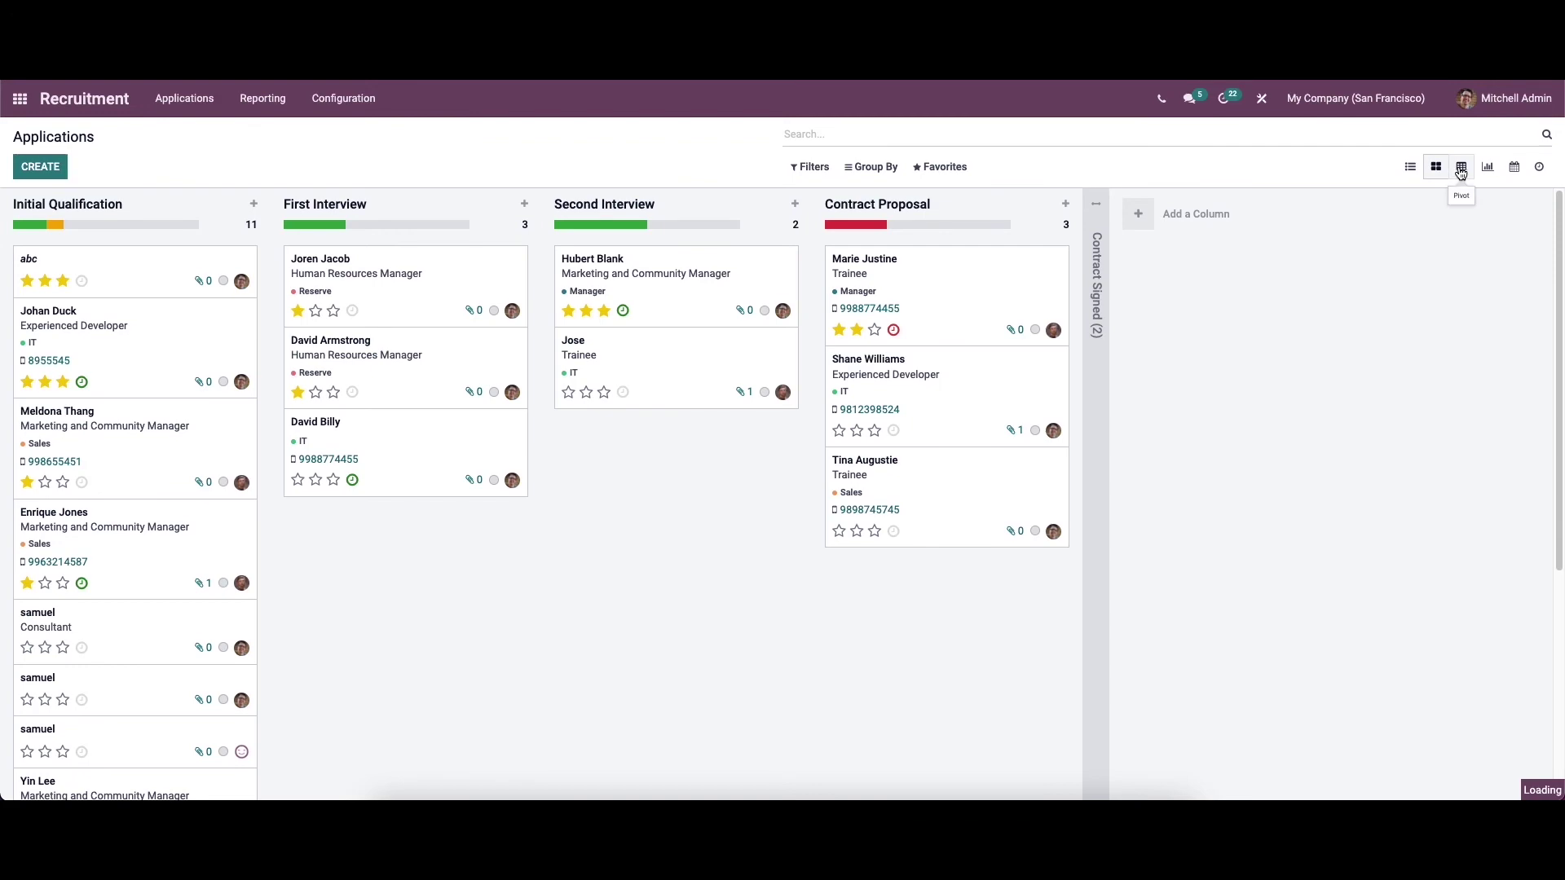
left_click(1485, 169)
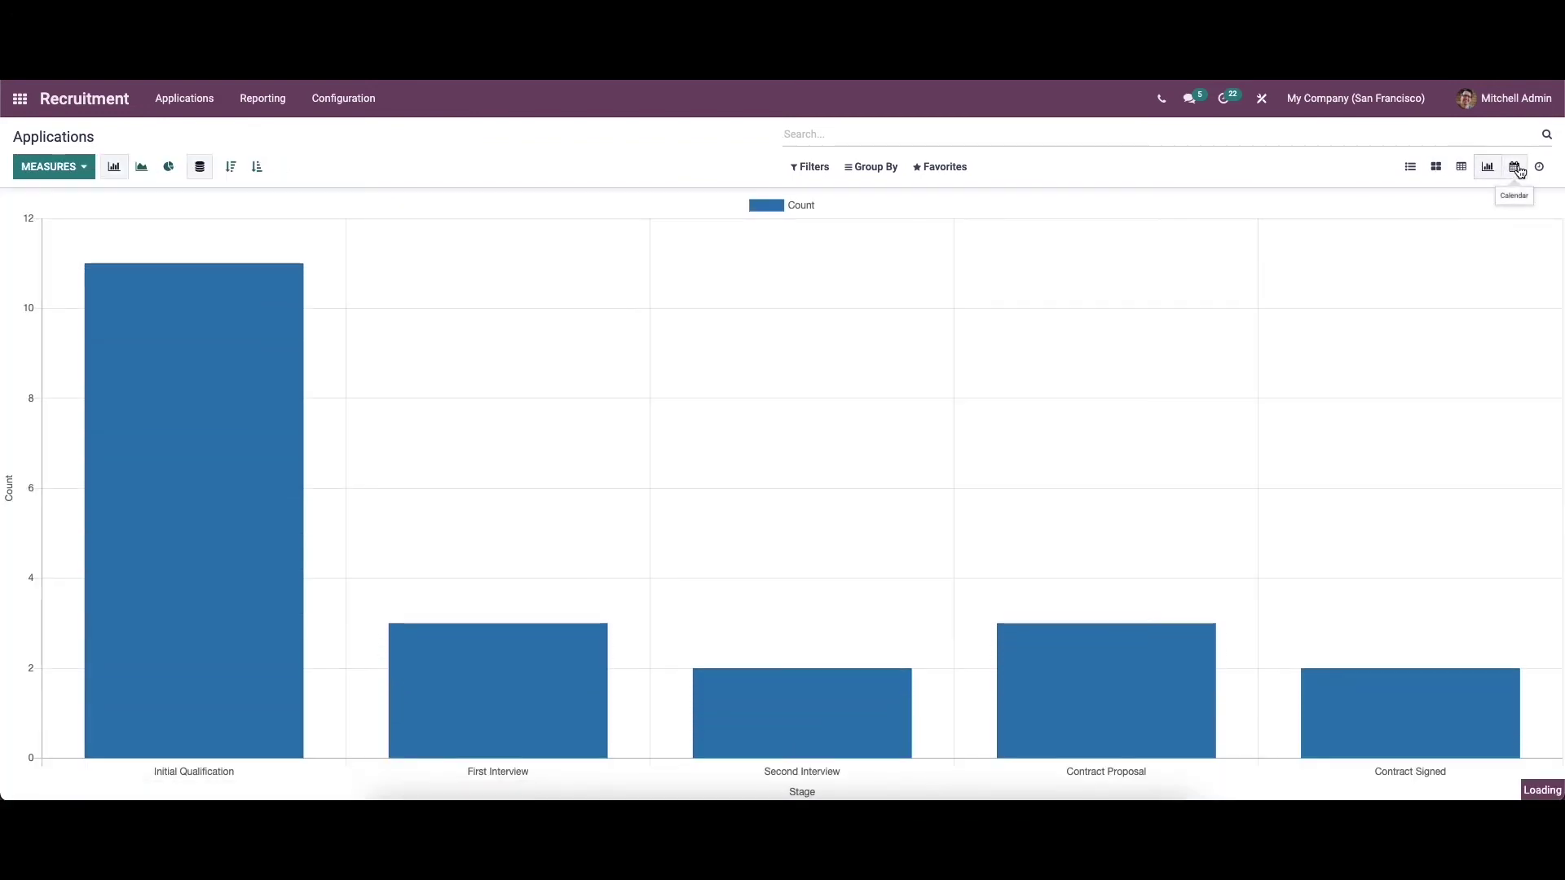
left_click(1537, 167)
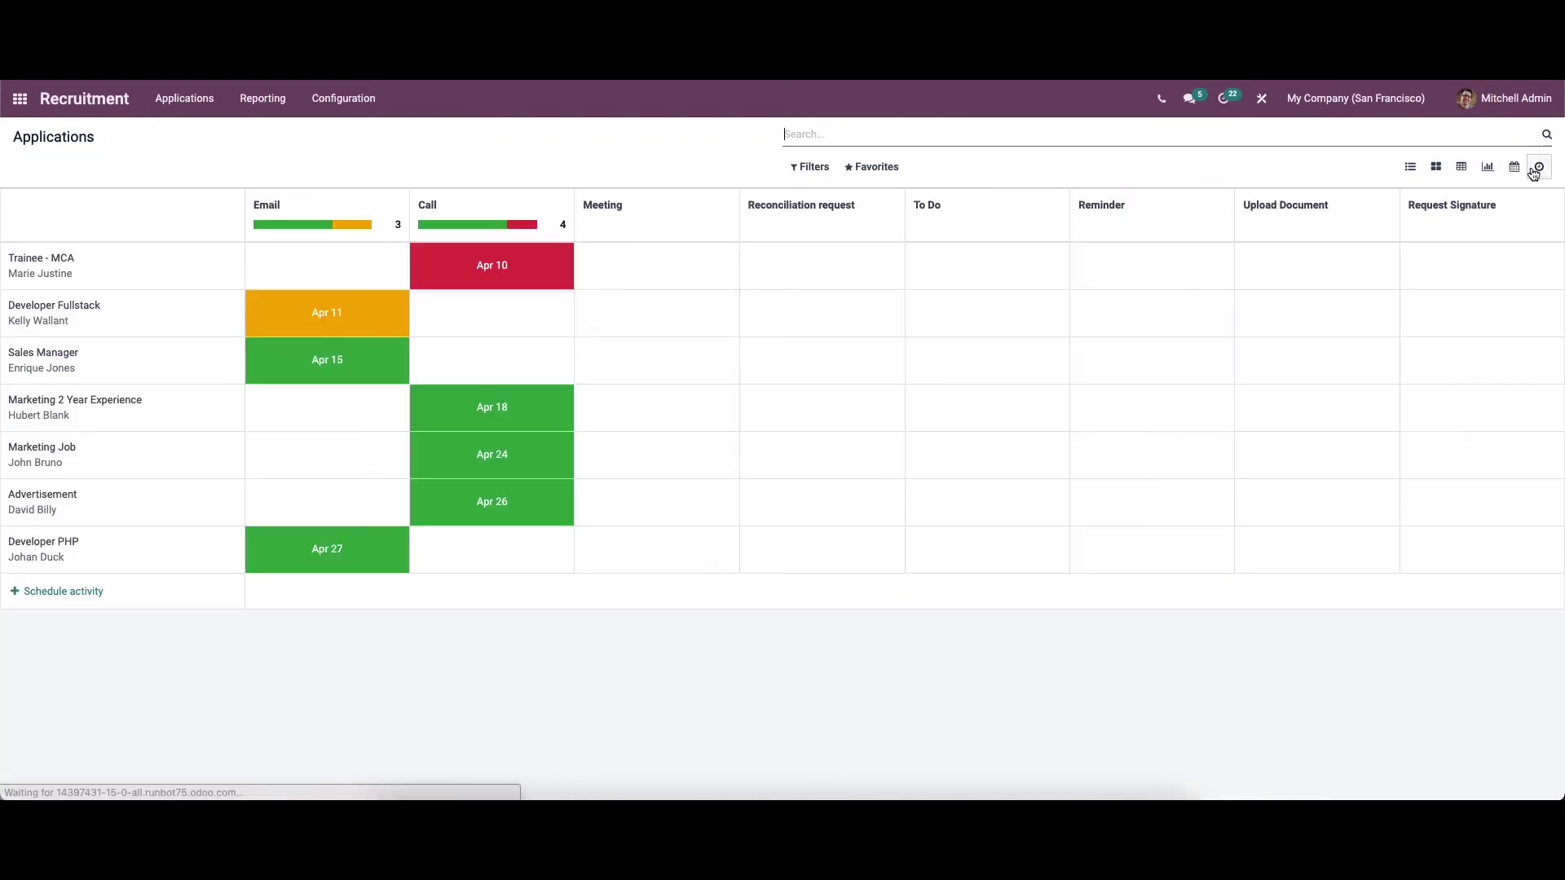
left_click(1410, 171)
Browse the Filters, Group By and Favorites options, then start a new application record.
left_click(813, 167)
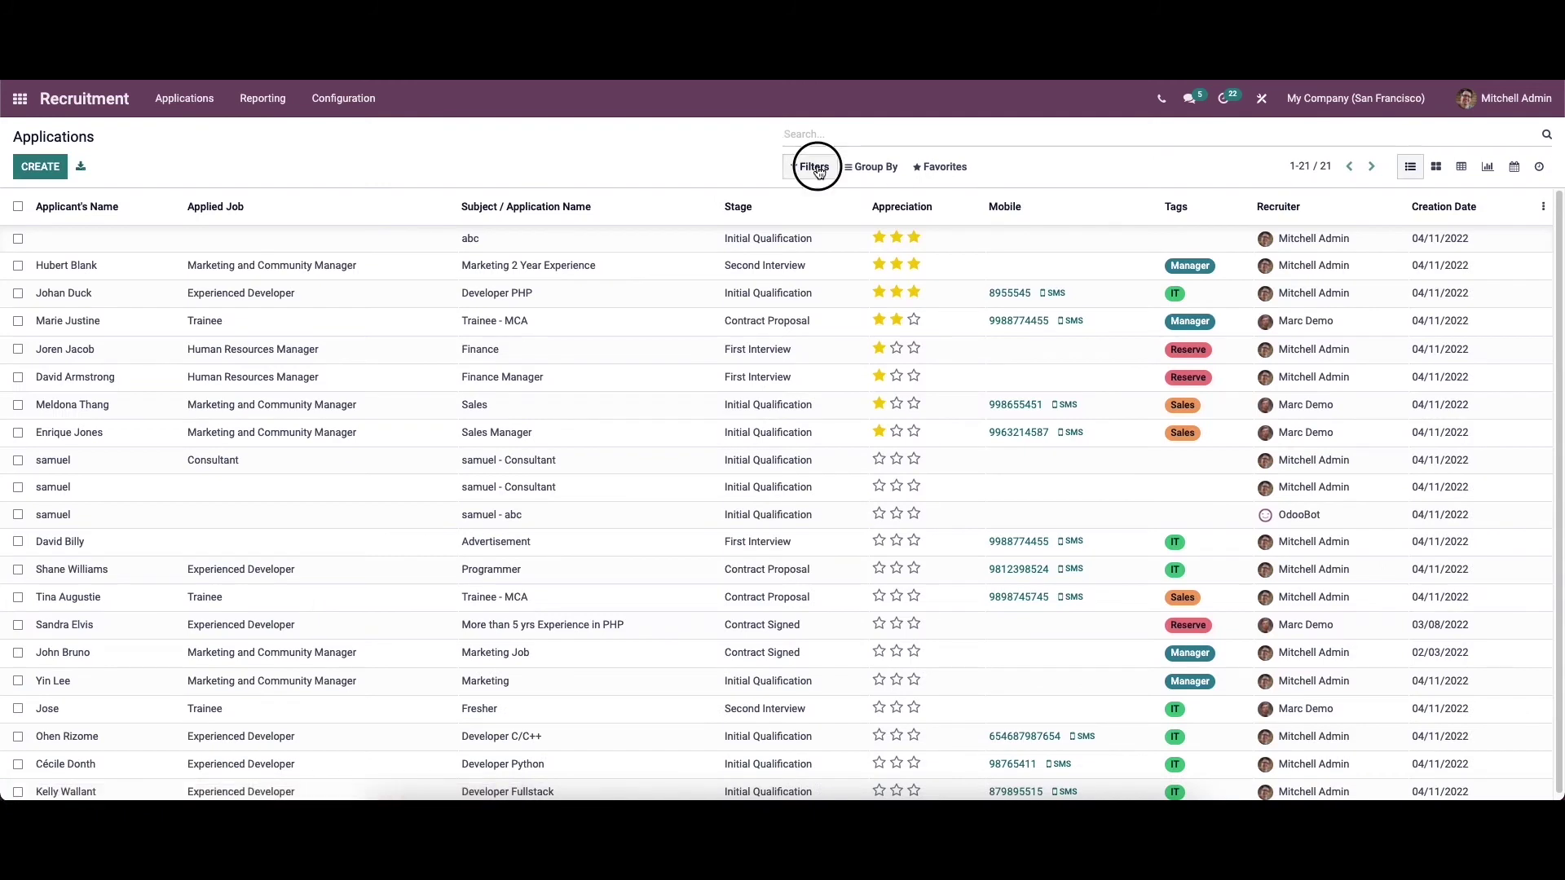
left_click(862, 167)
left_click(911, 168)
left_click(813, 168)
left_click(663, 159)
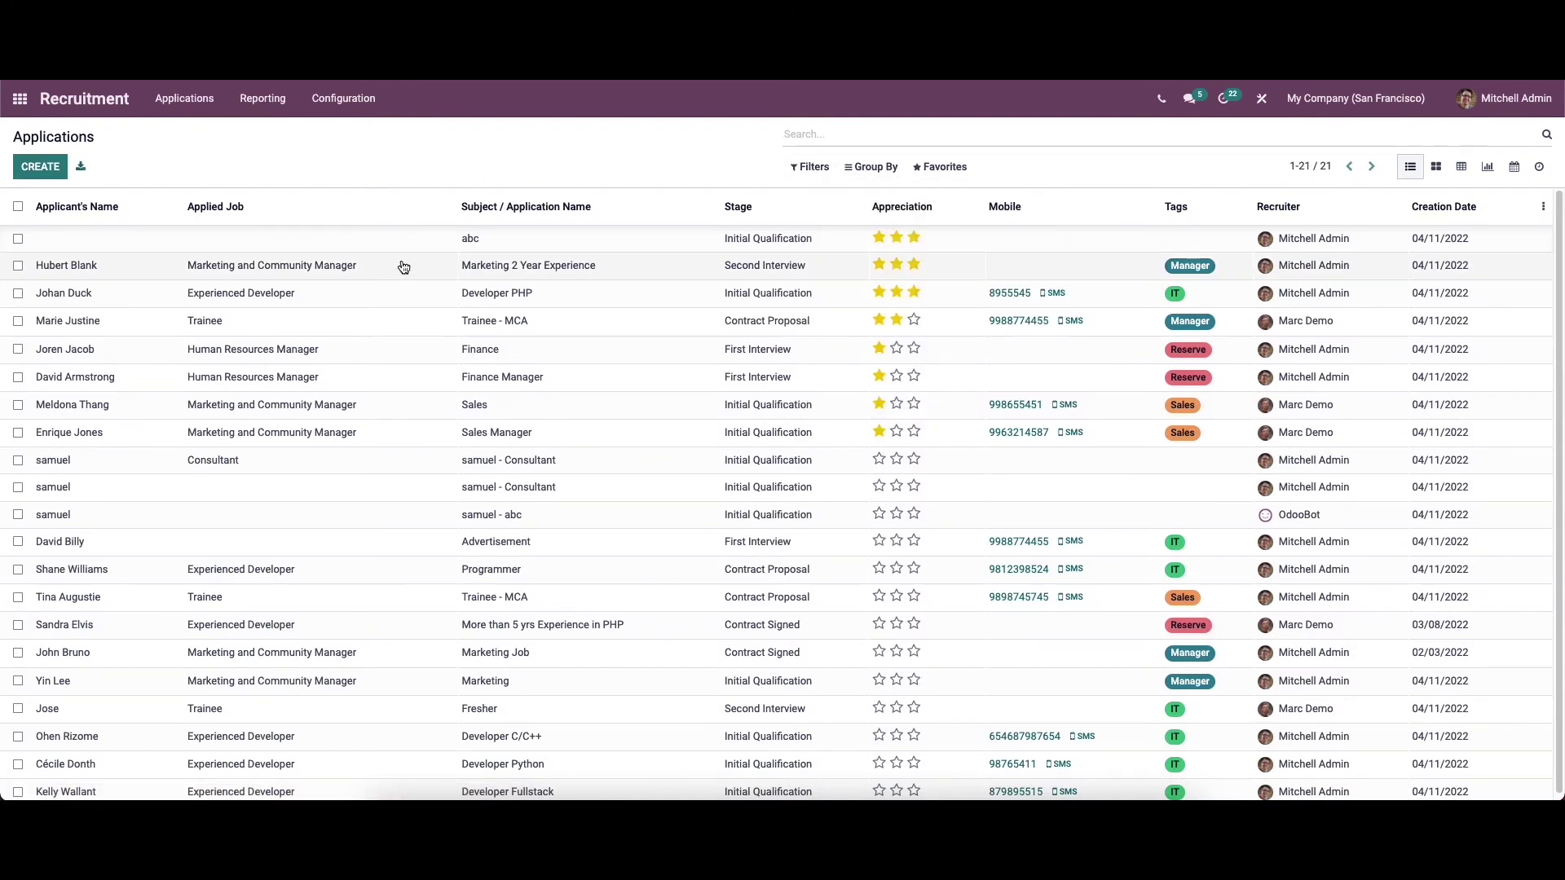
left_click(35, 174)
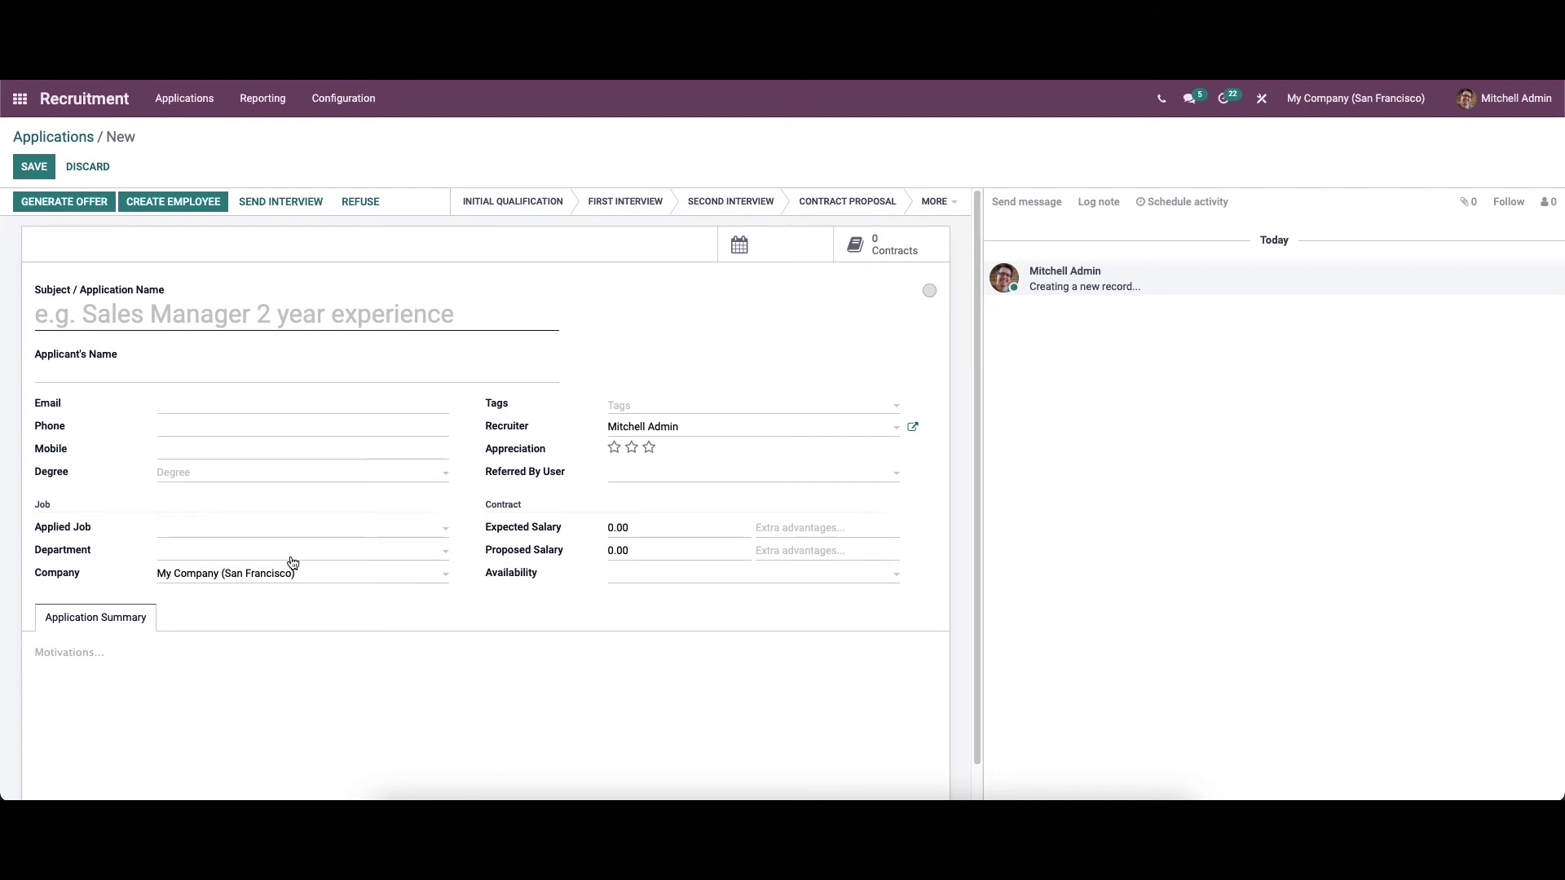
Title the application 'Consultant 1 year Experience' and enter the applicant's name.
left_click(137, 311)
type("Consul")
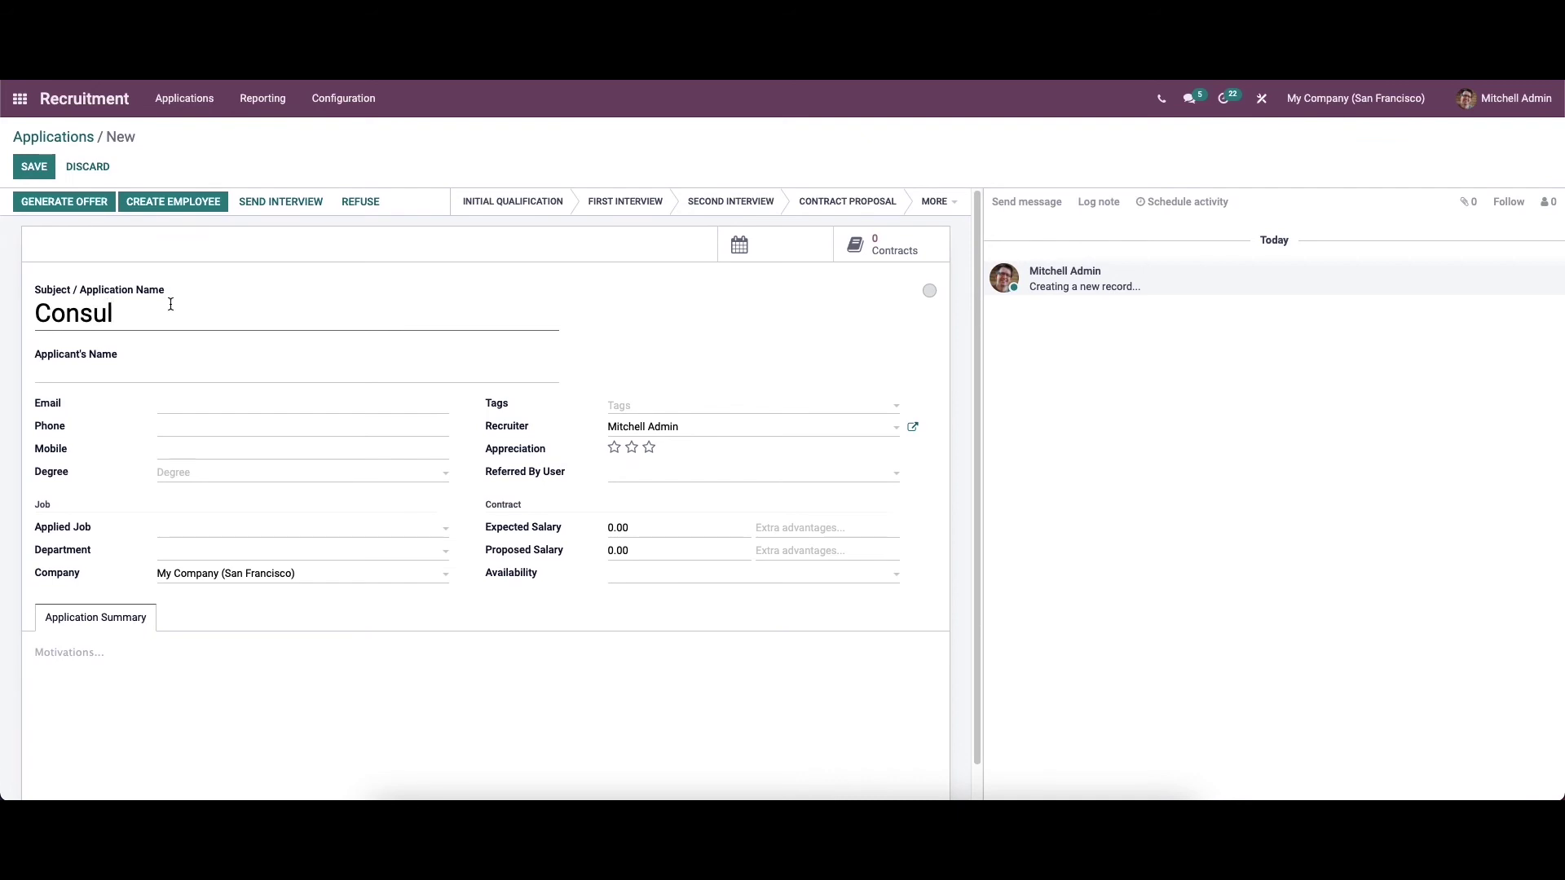
type("tant 1 ye")
type("ar Expe")
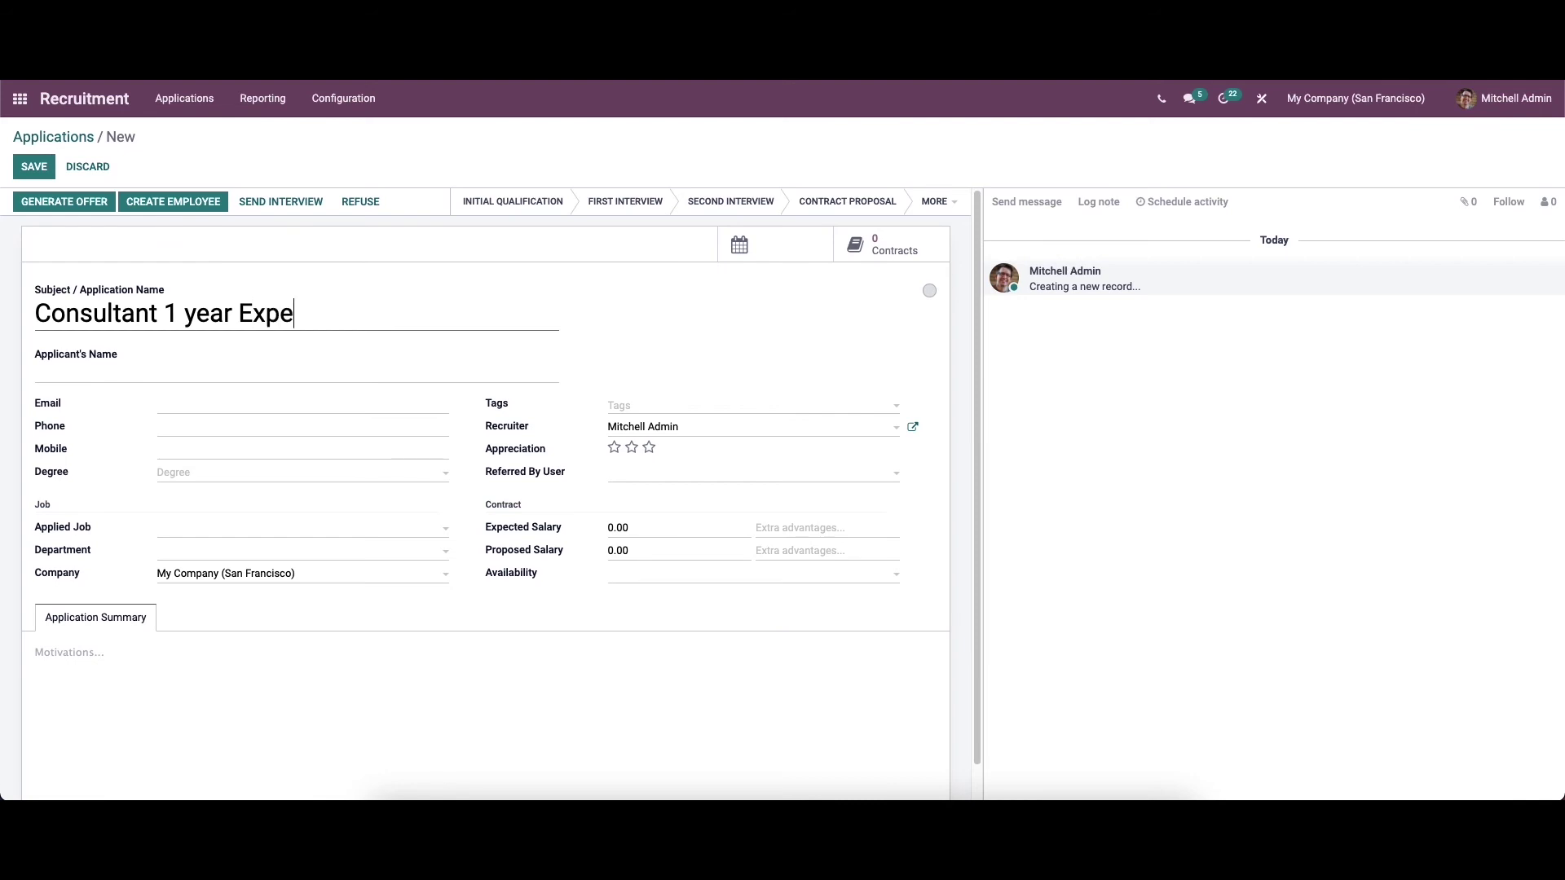
type("rience")
left_click(155, 376)
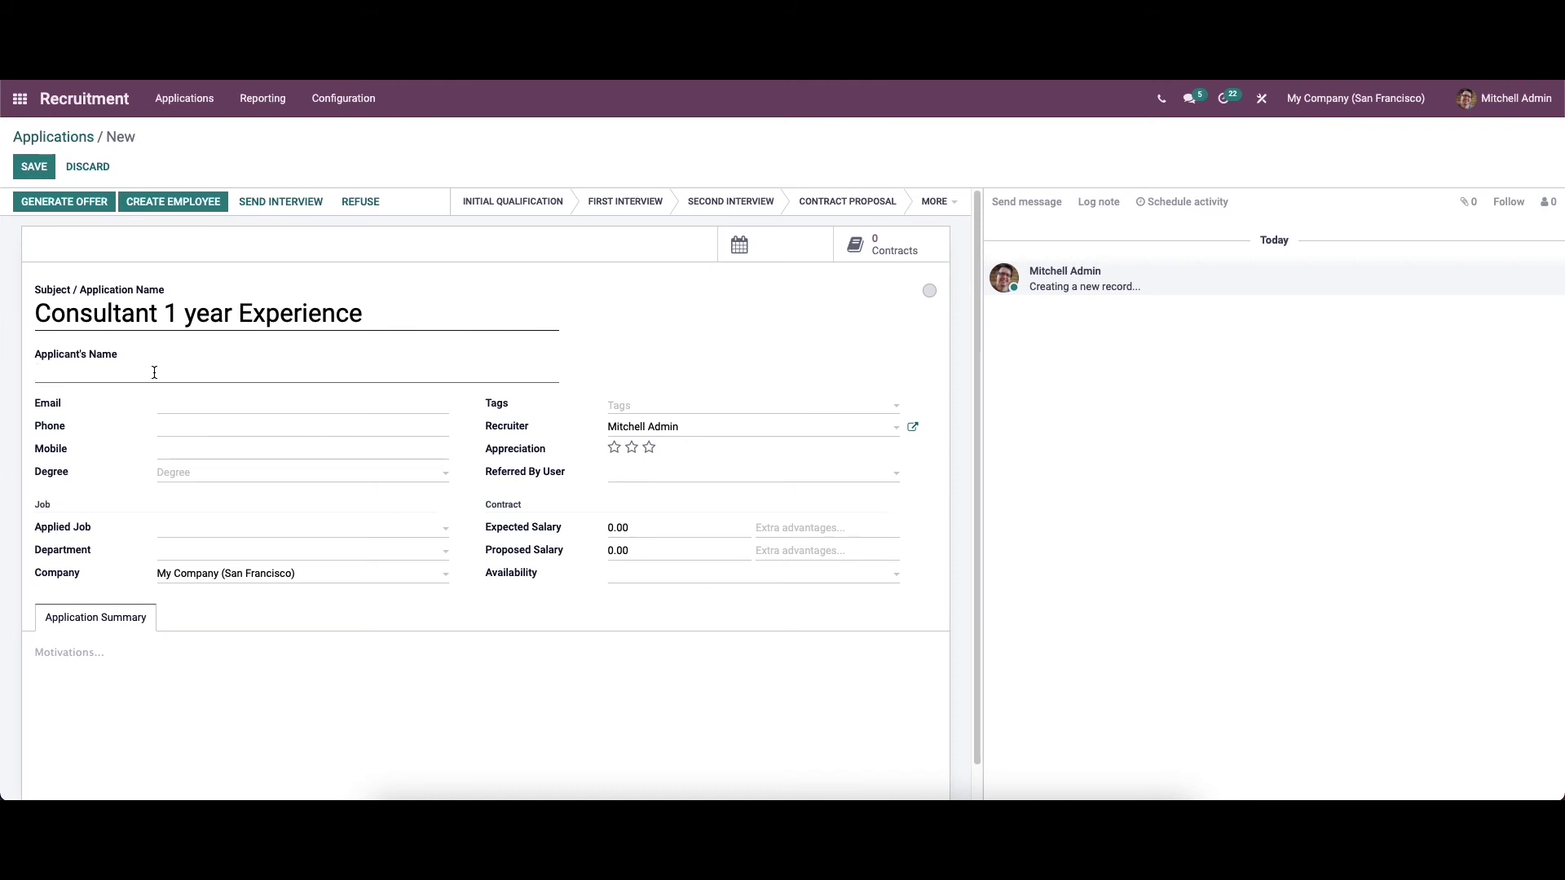
type("Roy")
Set the degree to Bachelor Degree and the applied job to Consultant.
left_click(157, 403)
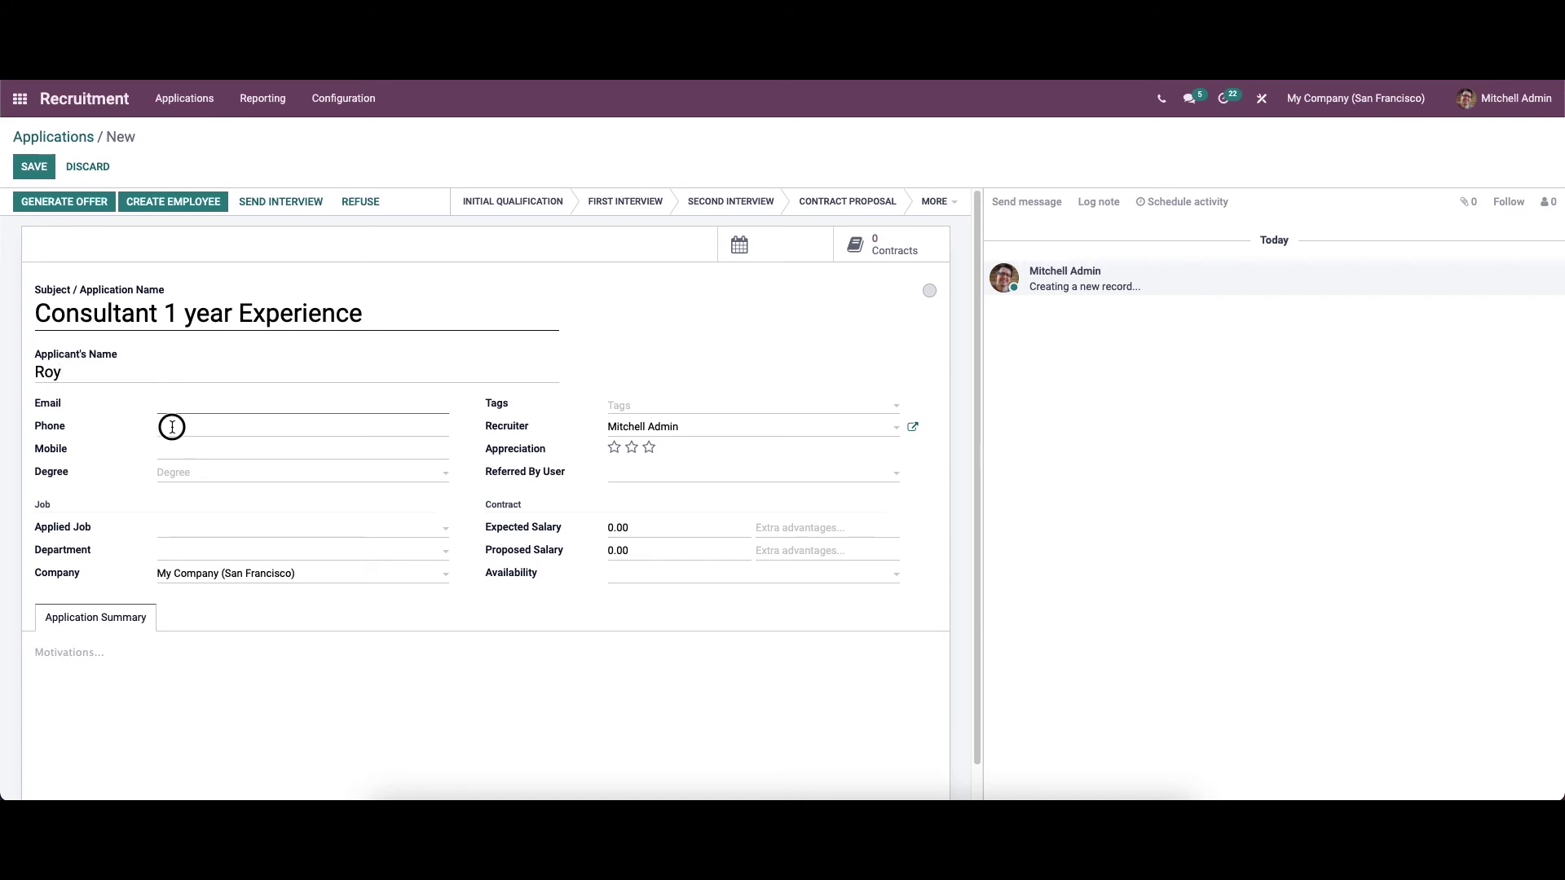
left_click(172, 427)
left_click(175, 450)
left_click(186, 474)
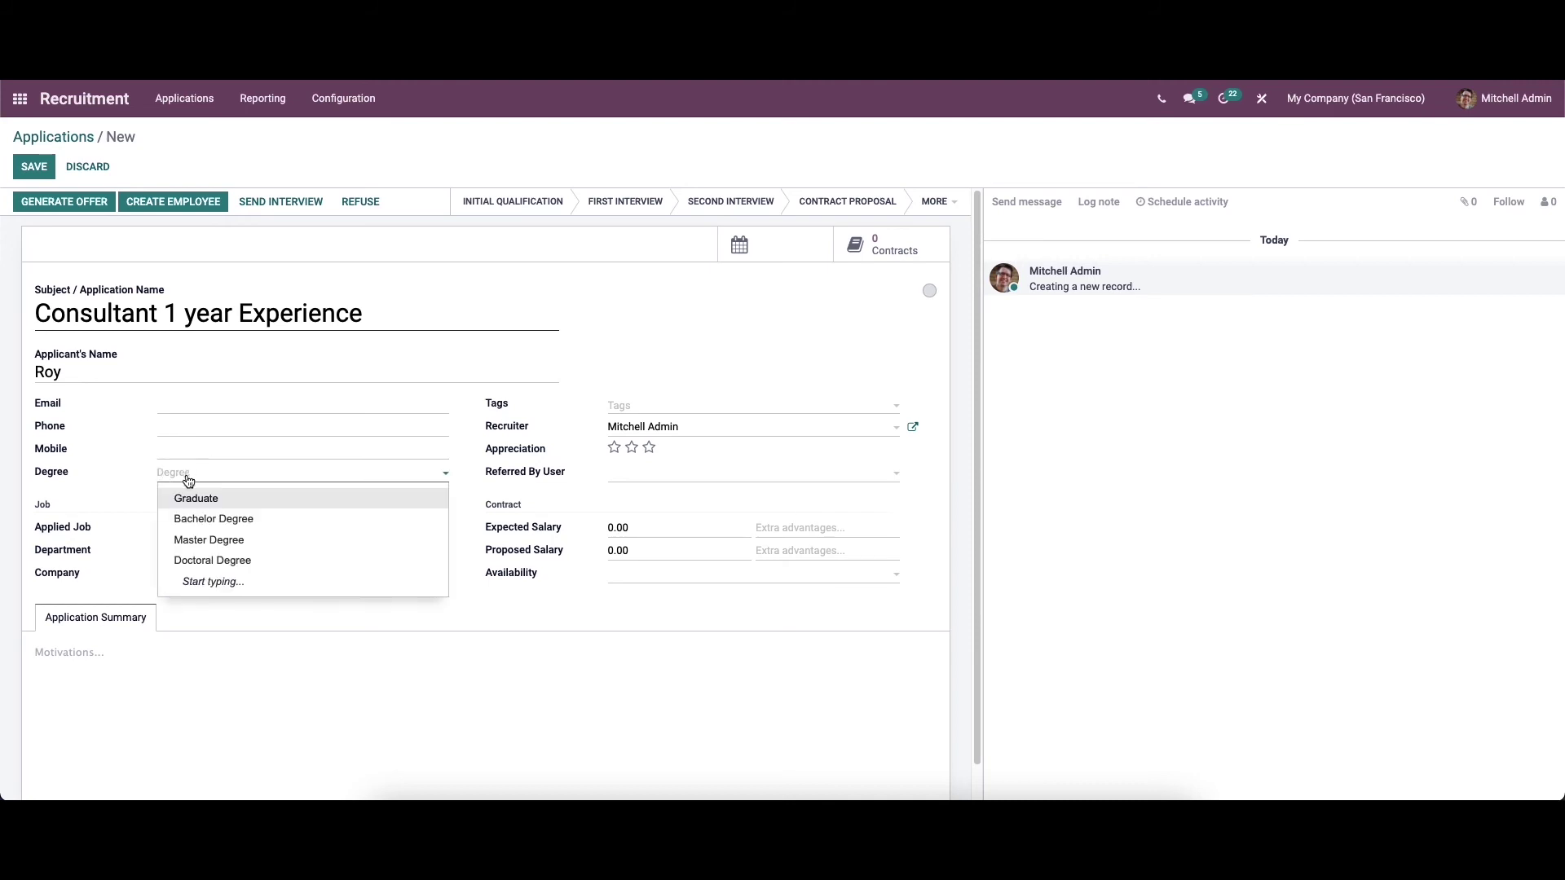
left_click(202, 514)
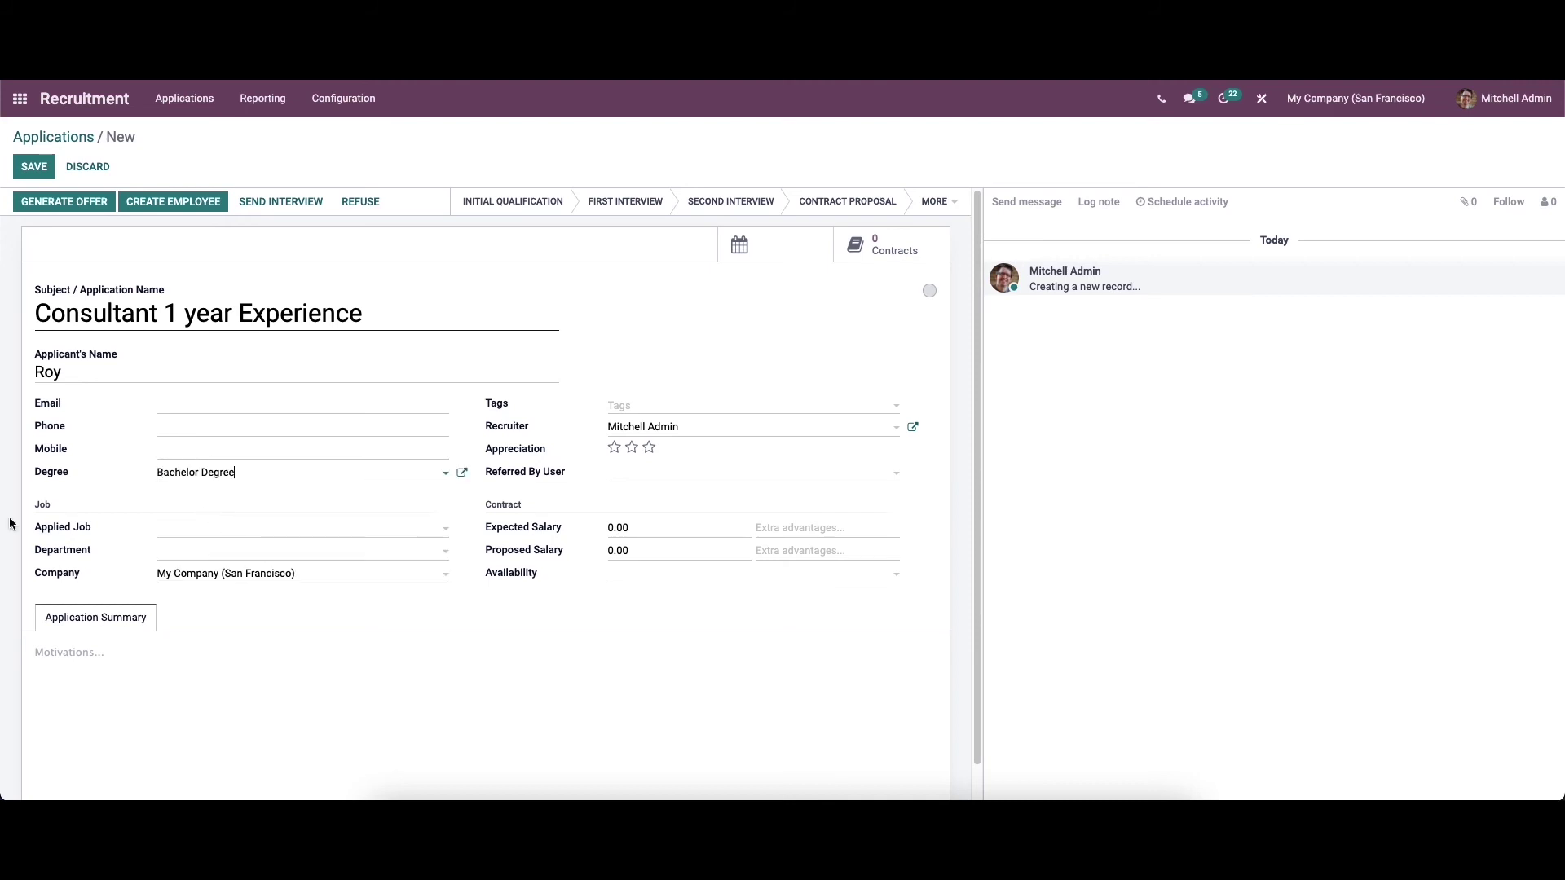
left_click(202, 529)
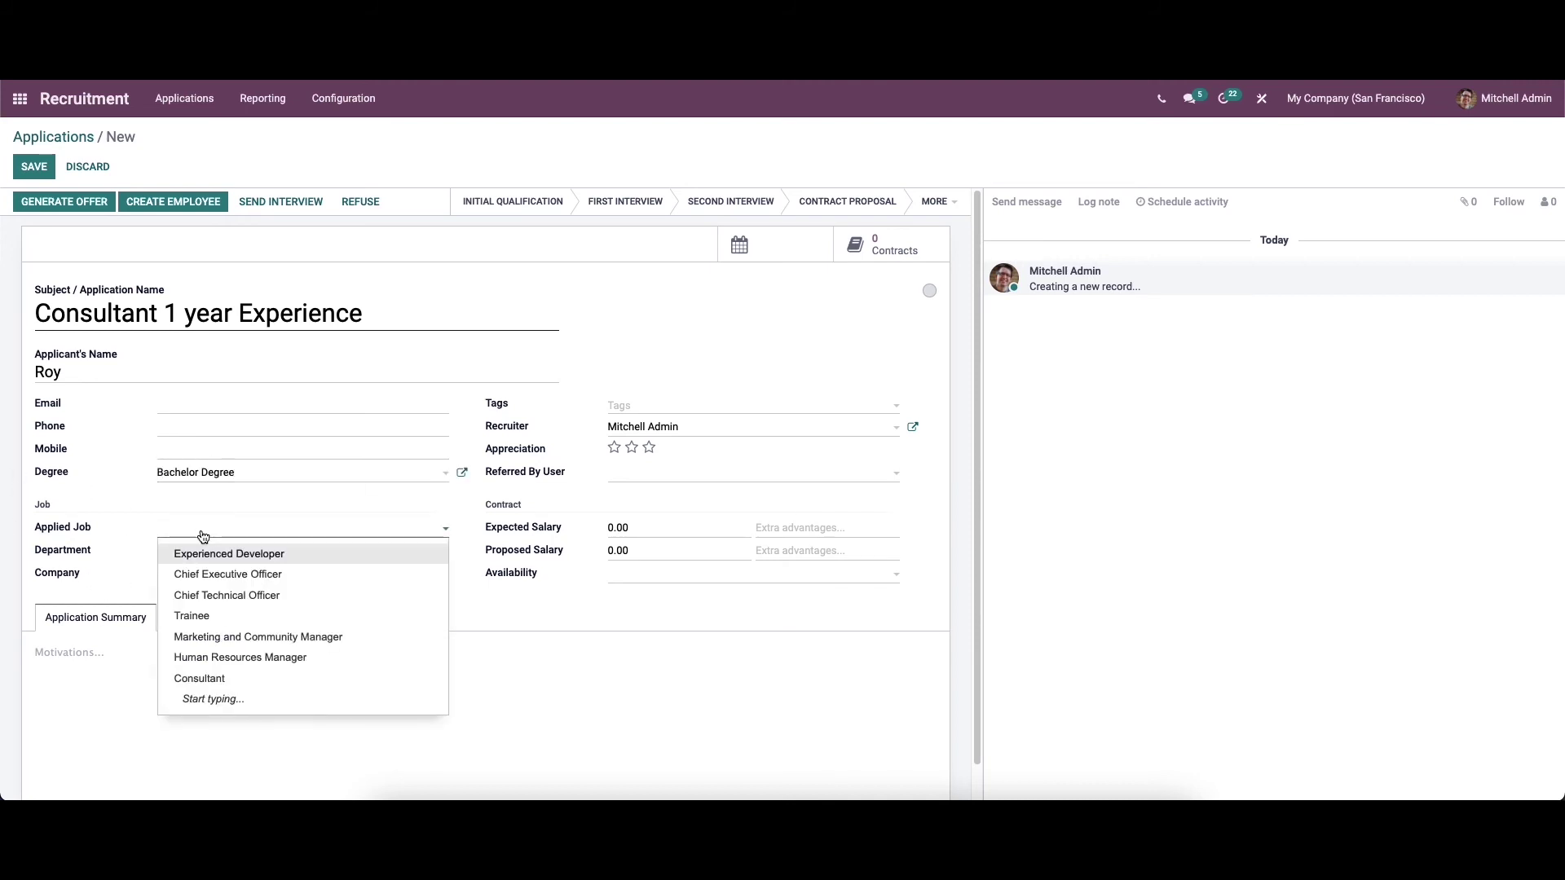
left_click(200, 680)
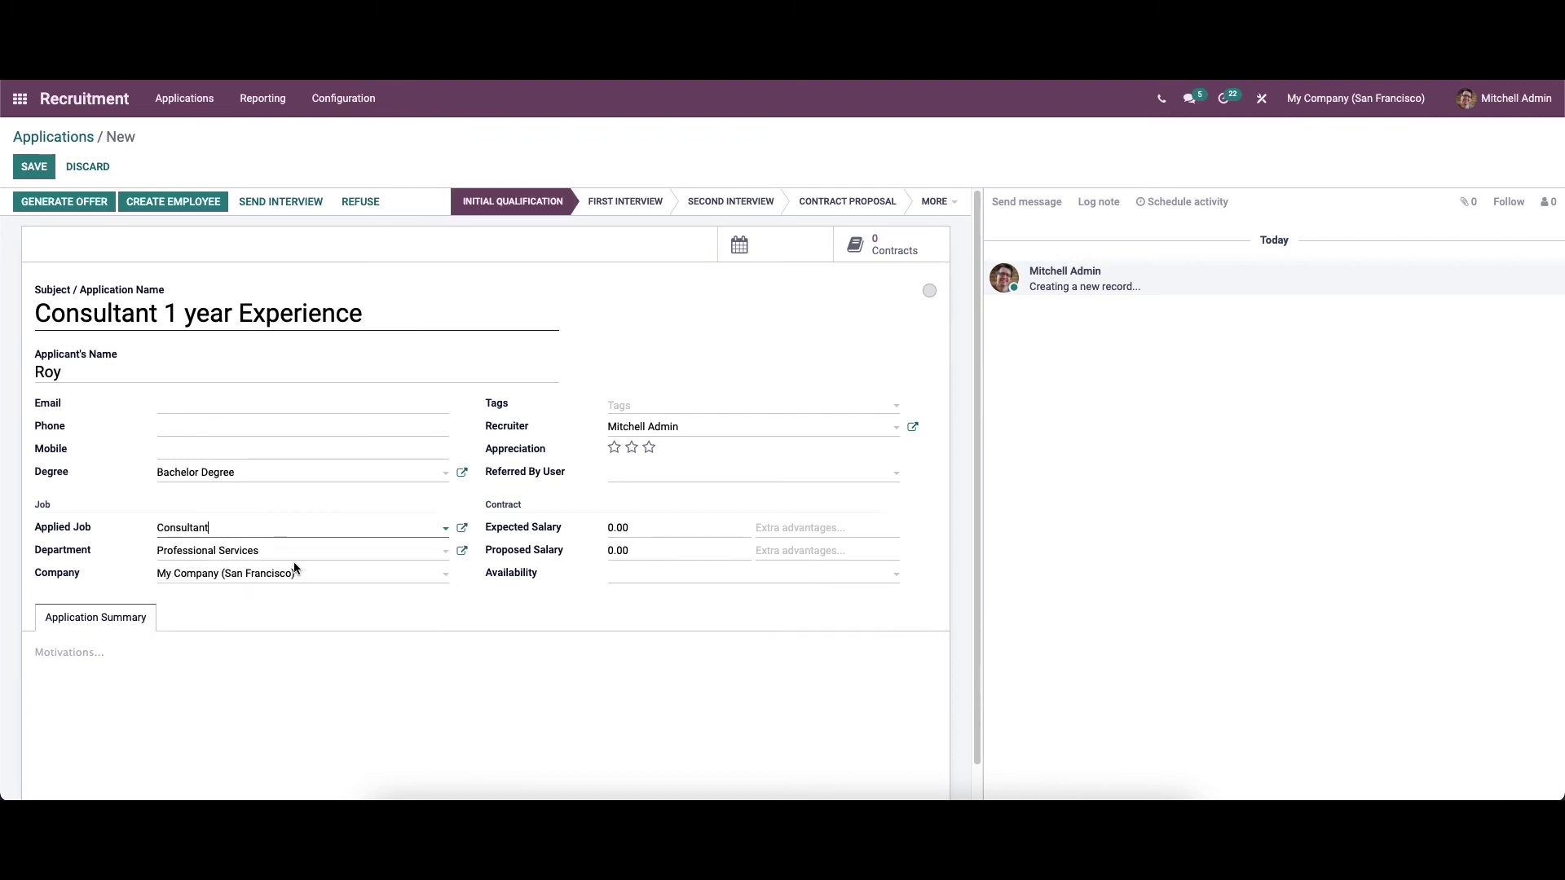
left_click(613, 411)
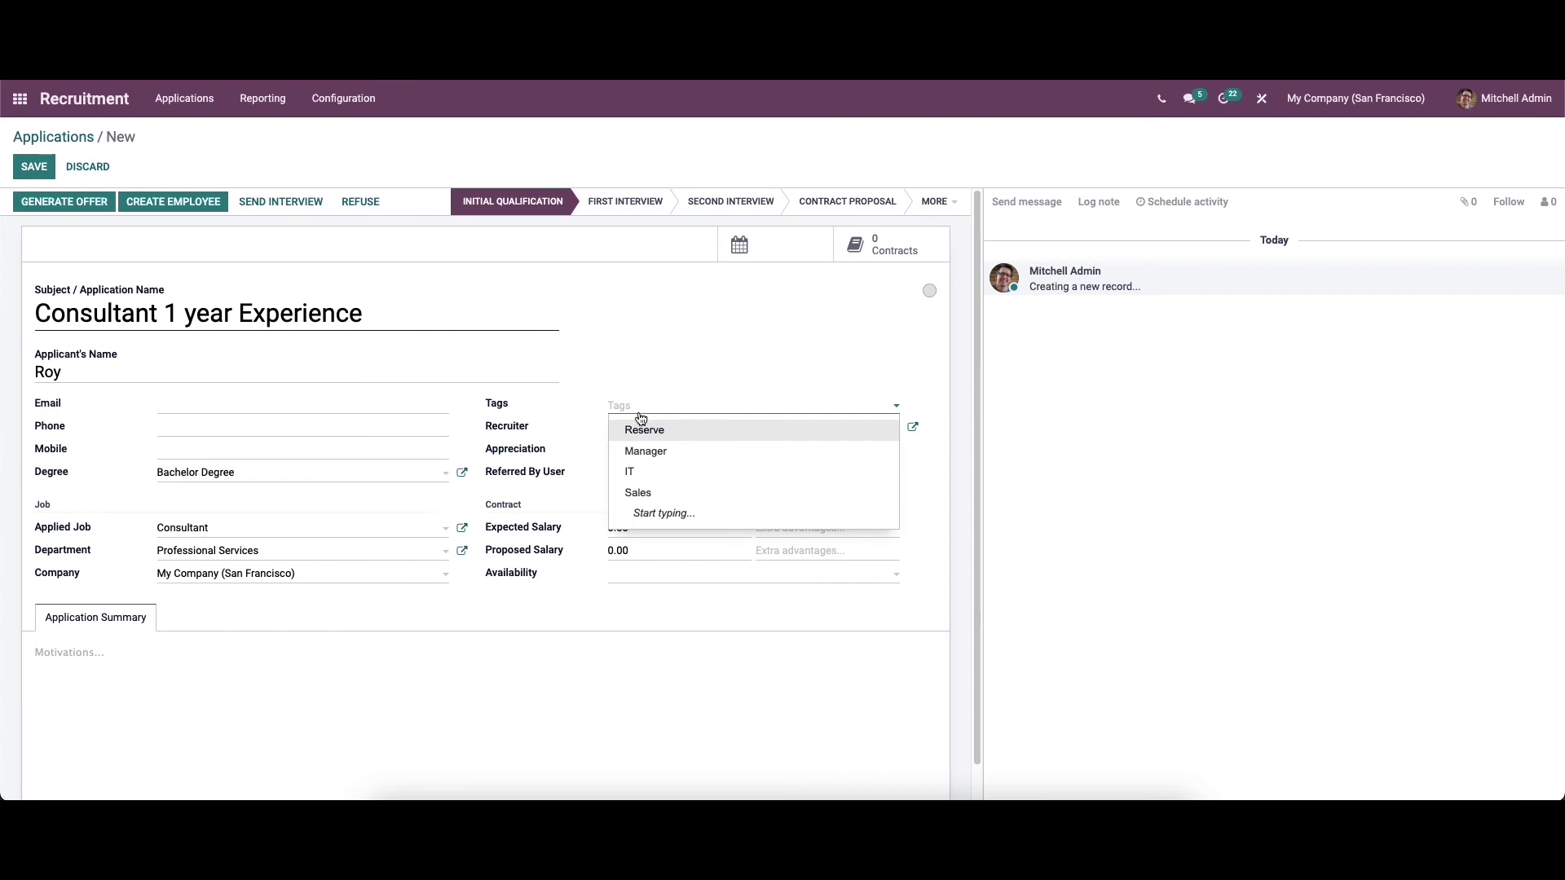
Tag the application IT and give it a three-star Excellent appreciation, leaving Referred By empty.
left_click(637, 471)
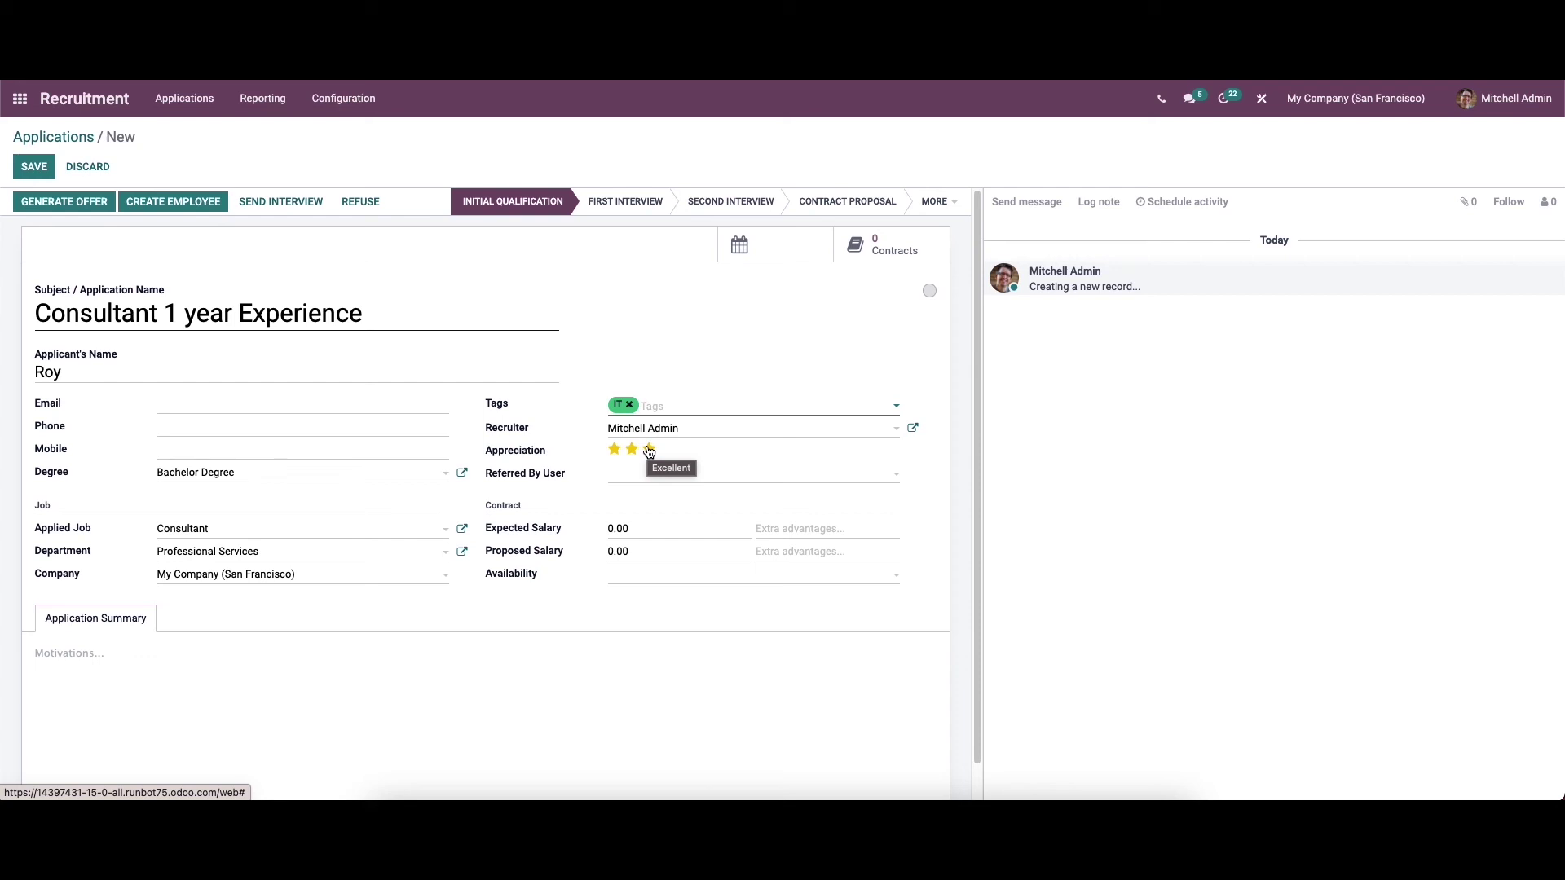
left_click(649, 449)
left_click(623, 476)
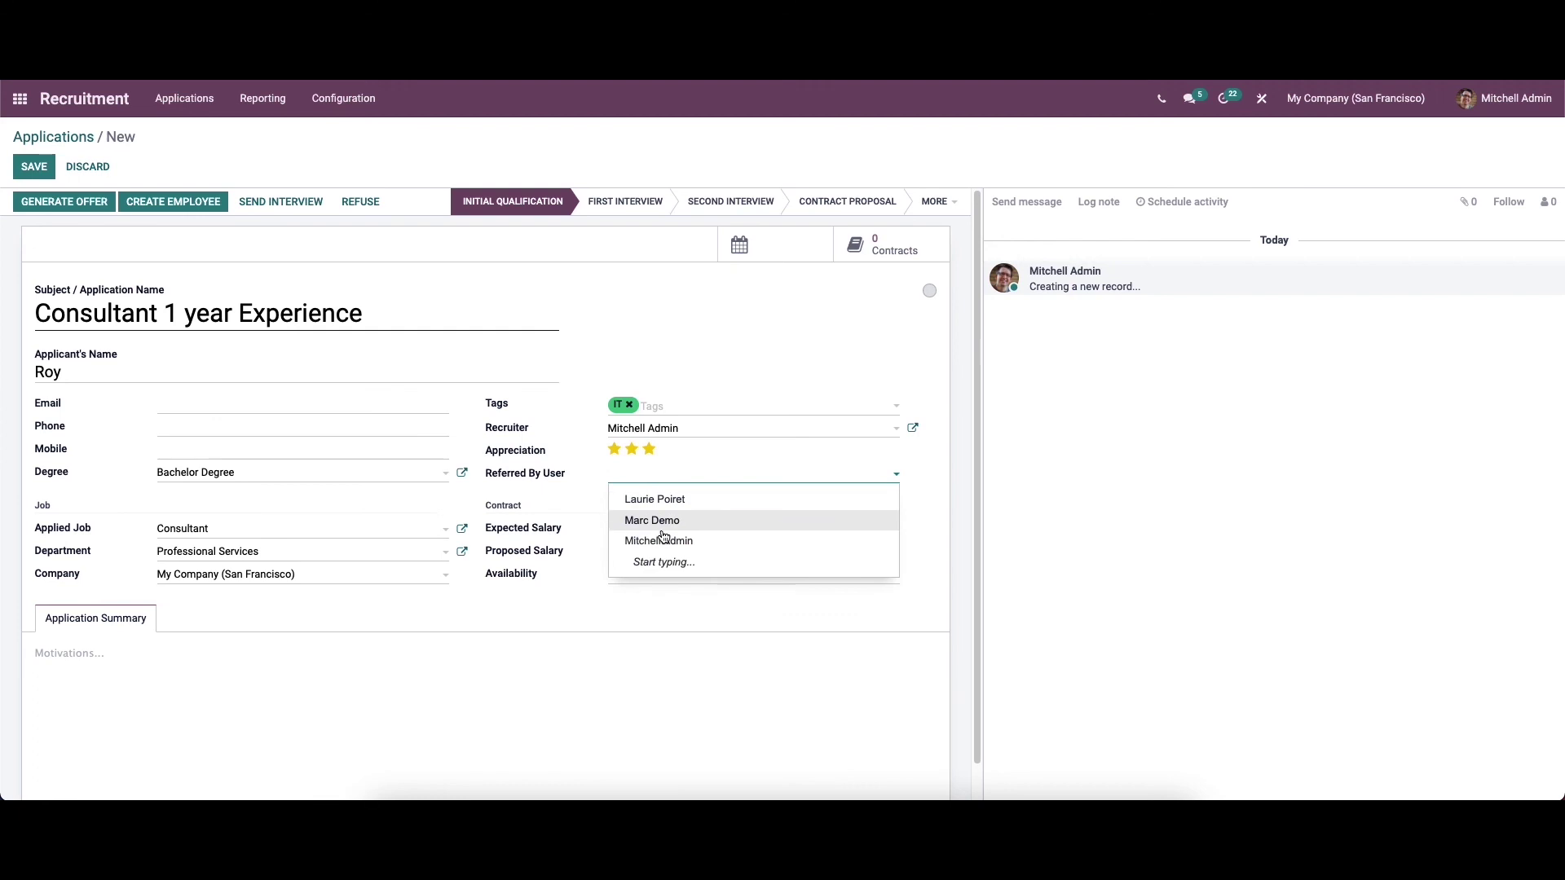
left_click(613, 476)
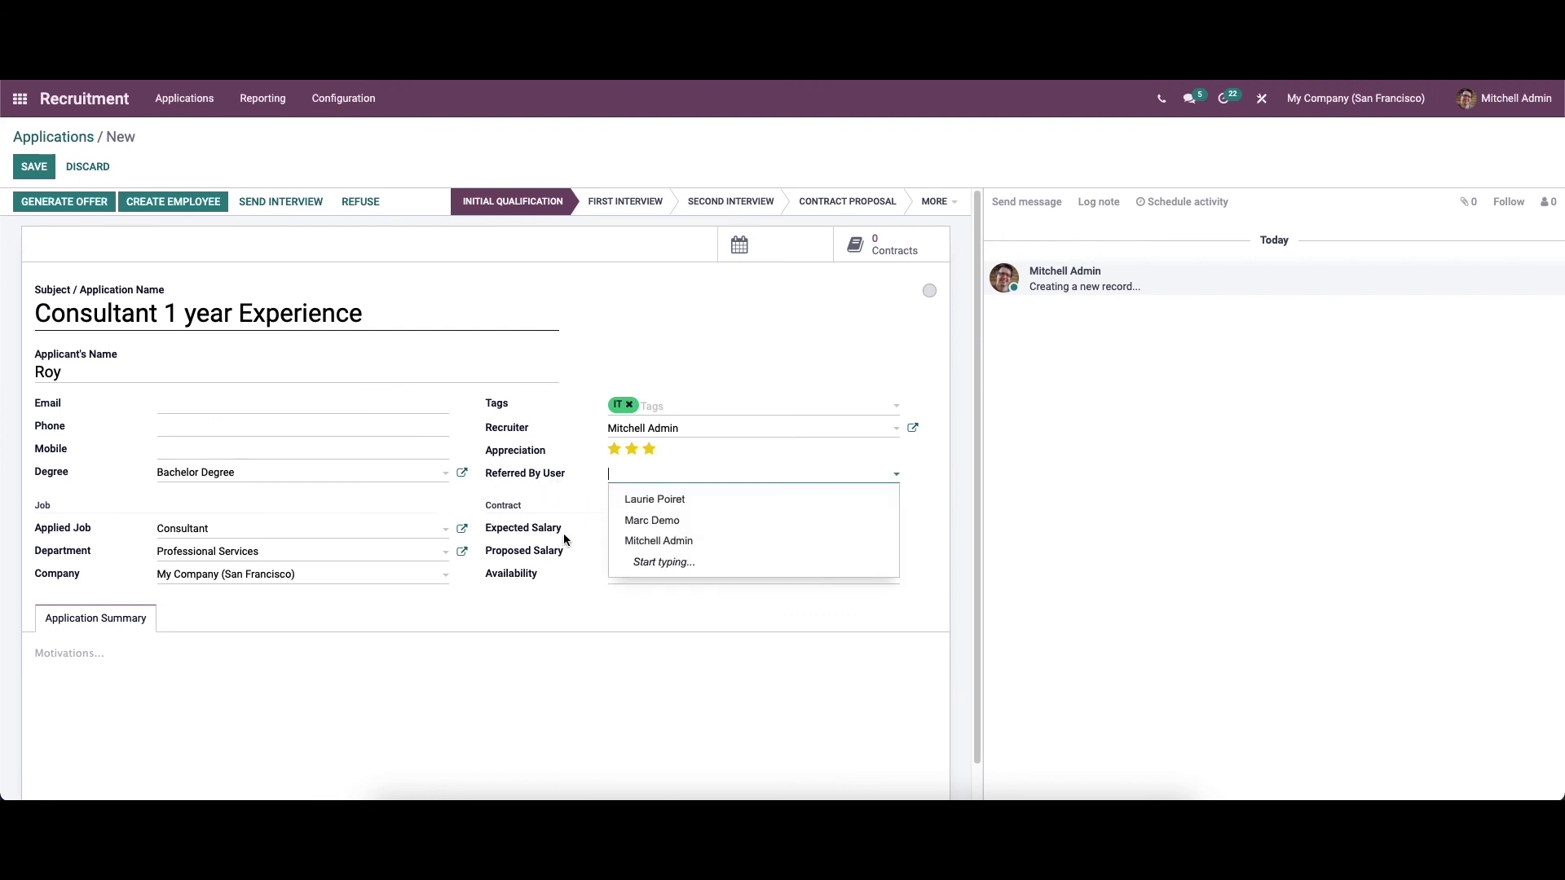
left_click(587, 527)
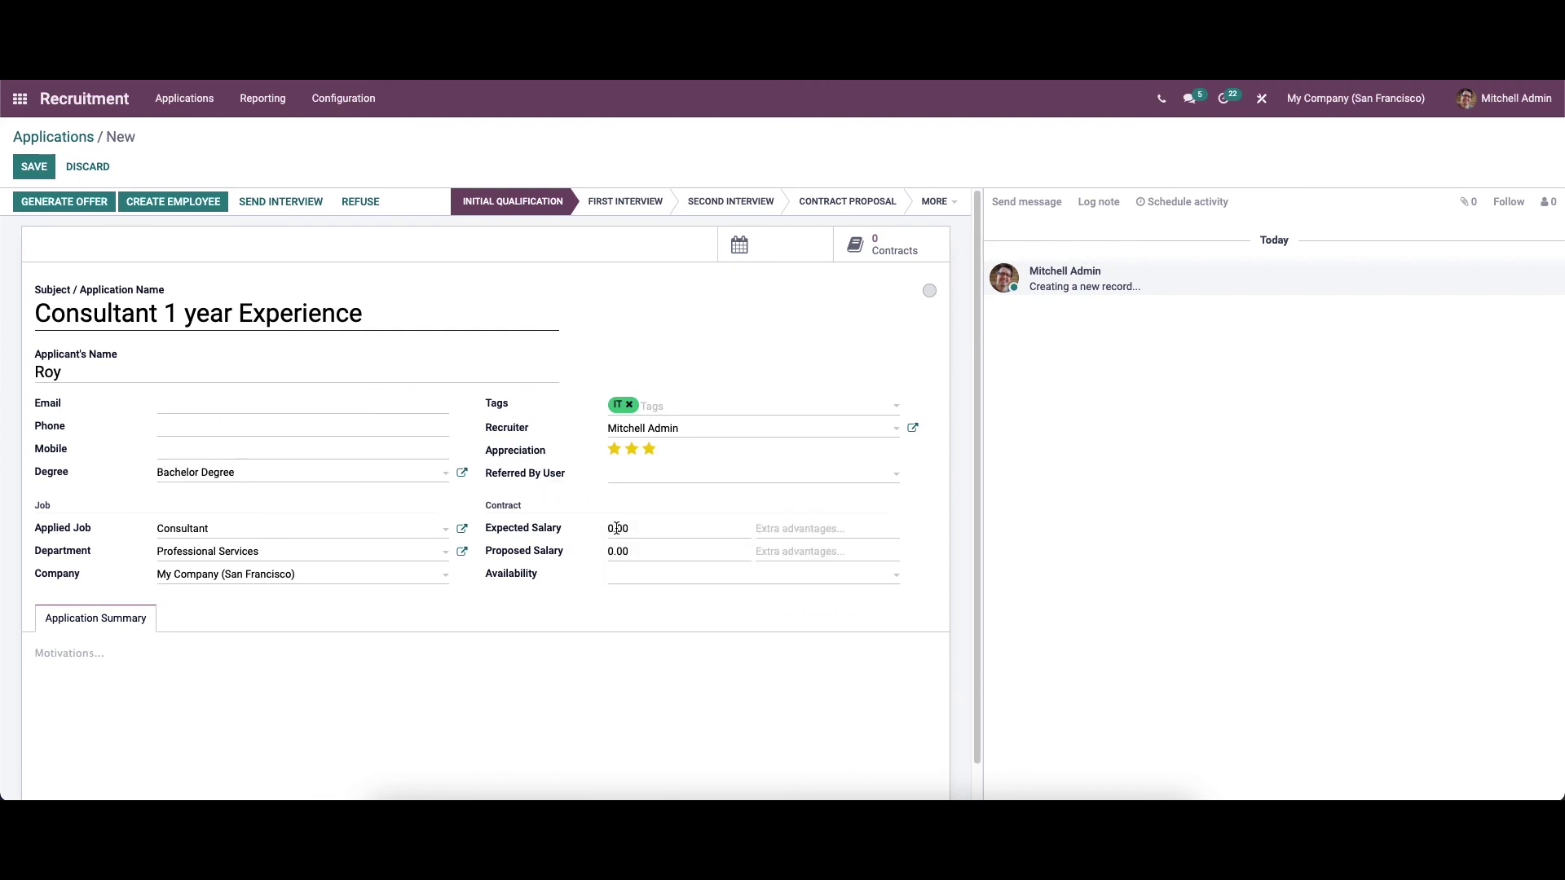
Leave the Availability date unset and move to the Motivations summary.
left_click(626, 580)
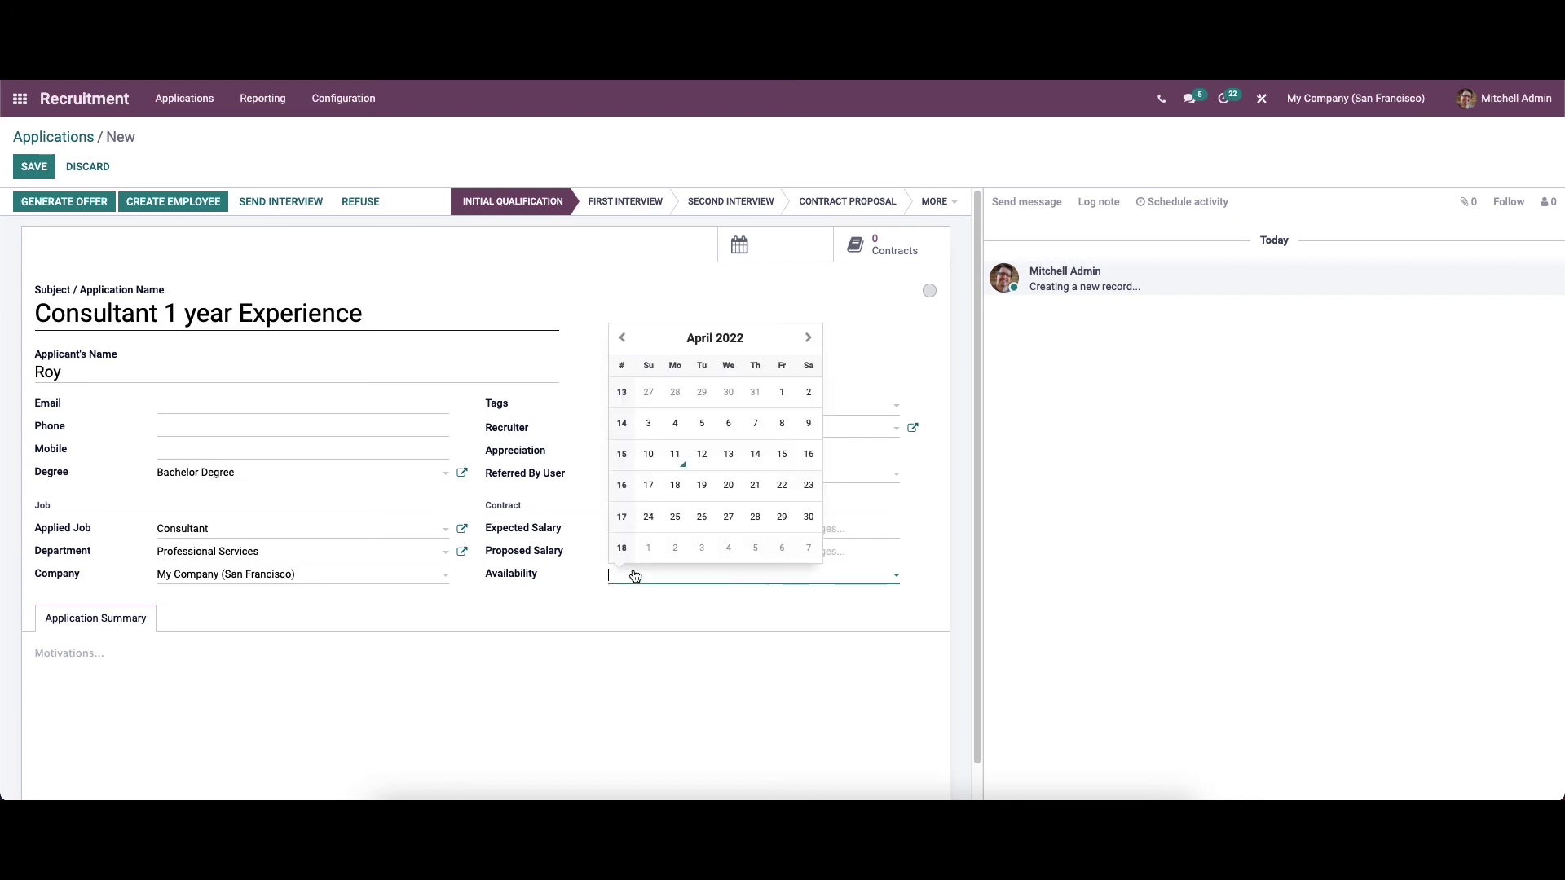
left_click(603, 533)
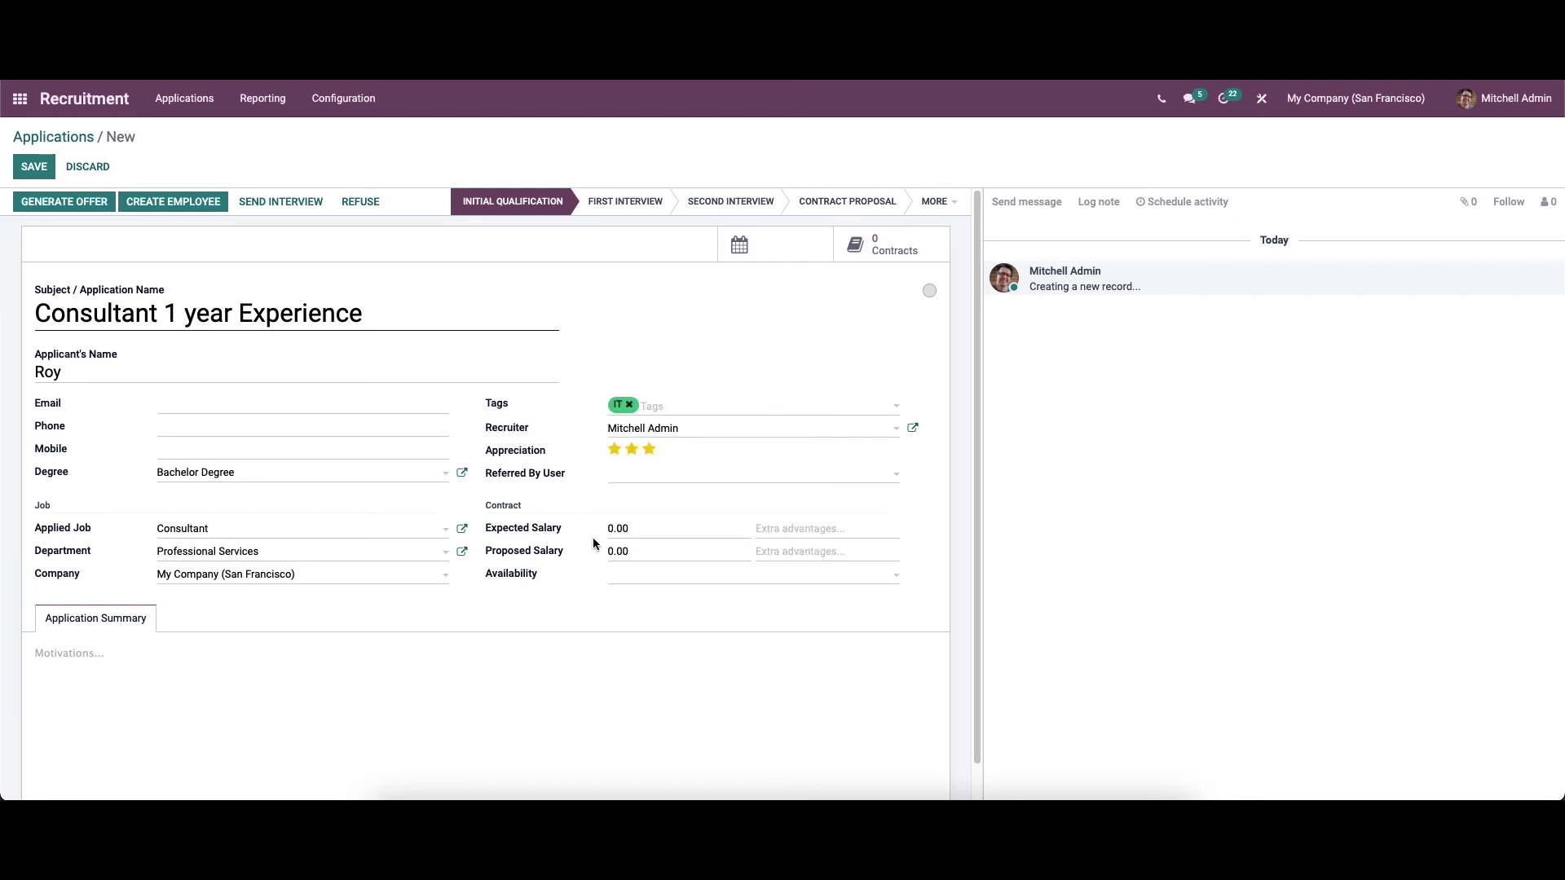
left_click(89, 652)
Save the Consultant 1 year Experience application and view applications grouped by job position.
left_click(30, 167)
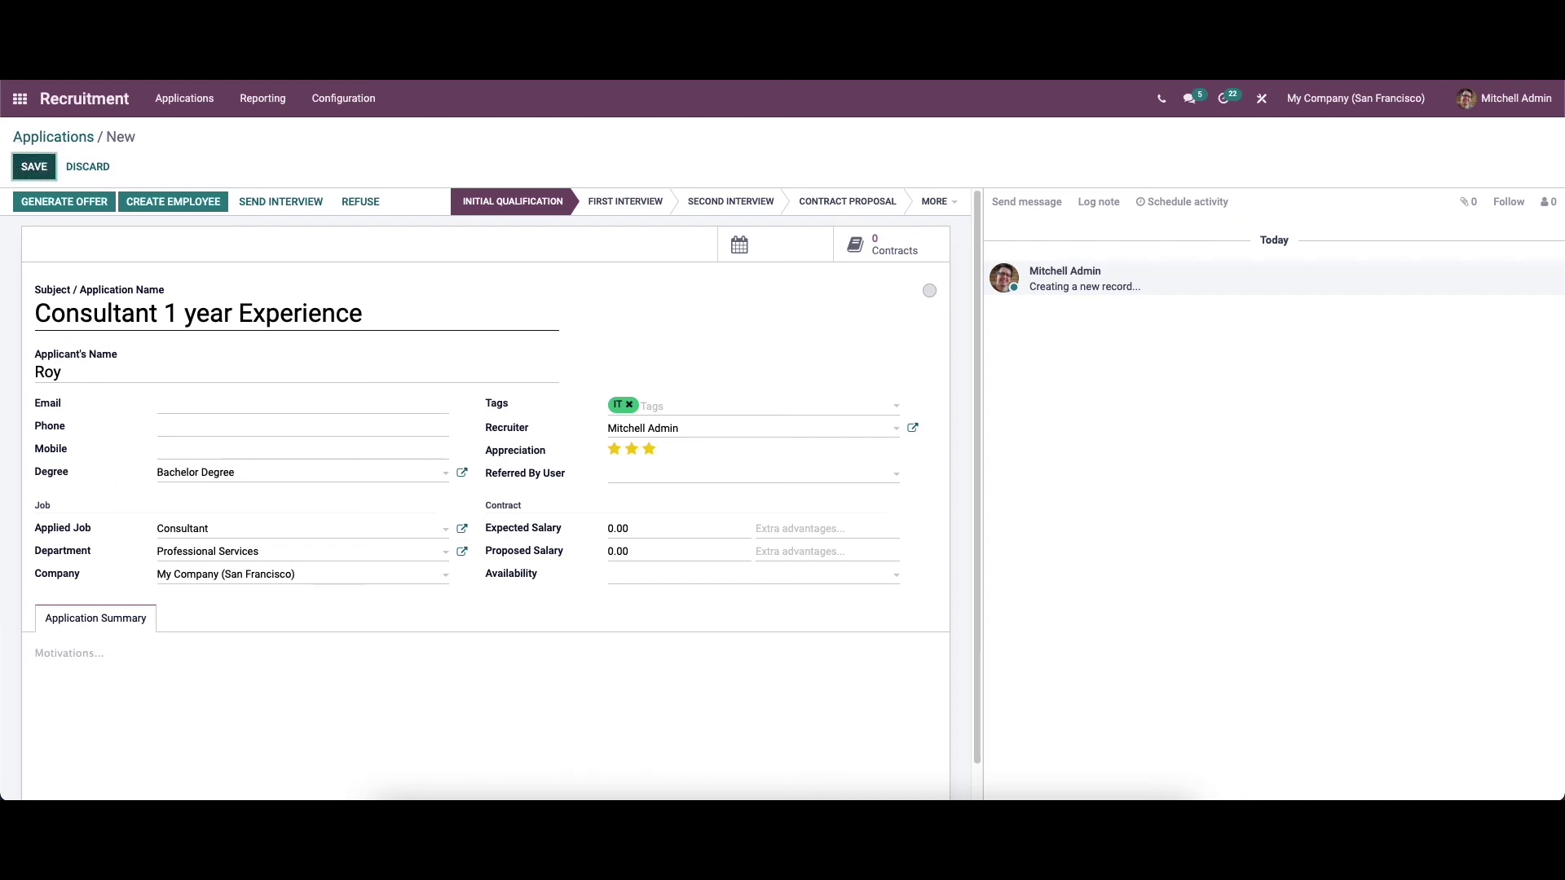
left_click(64, 140)
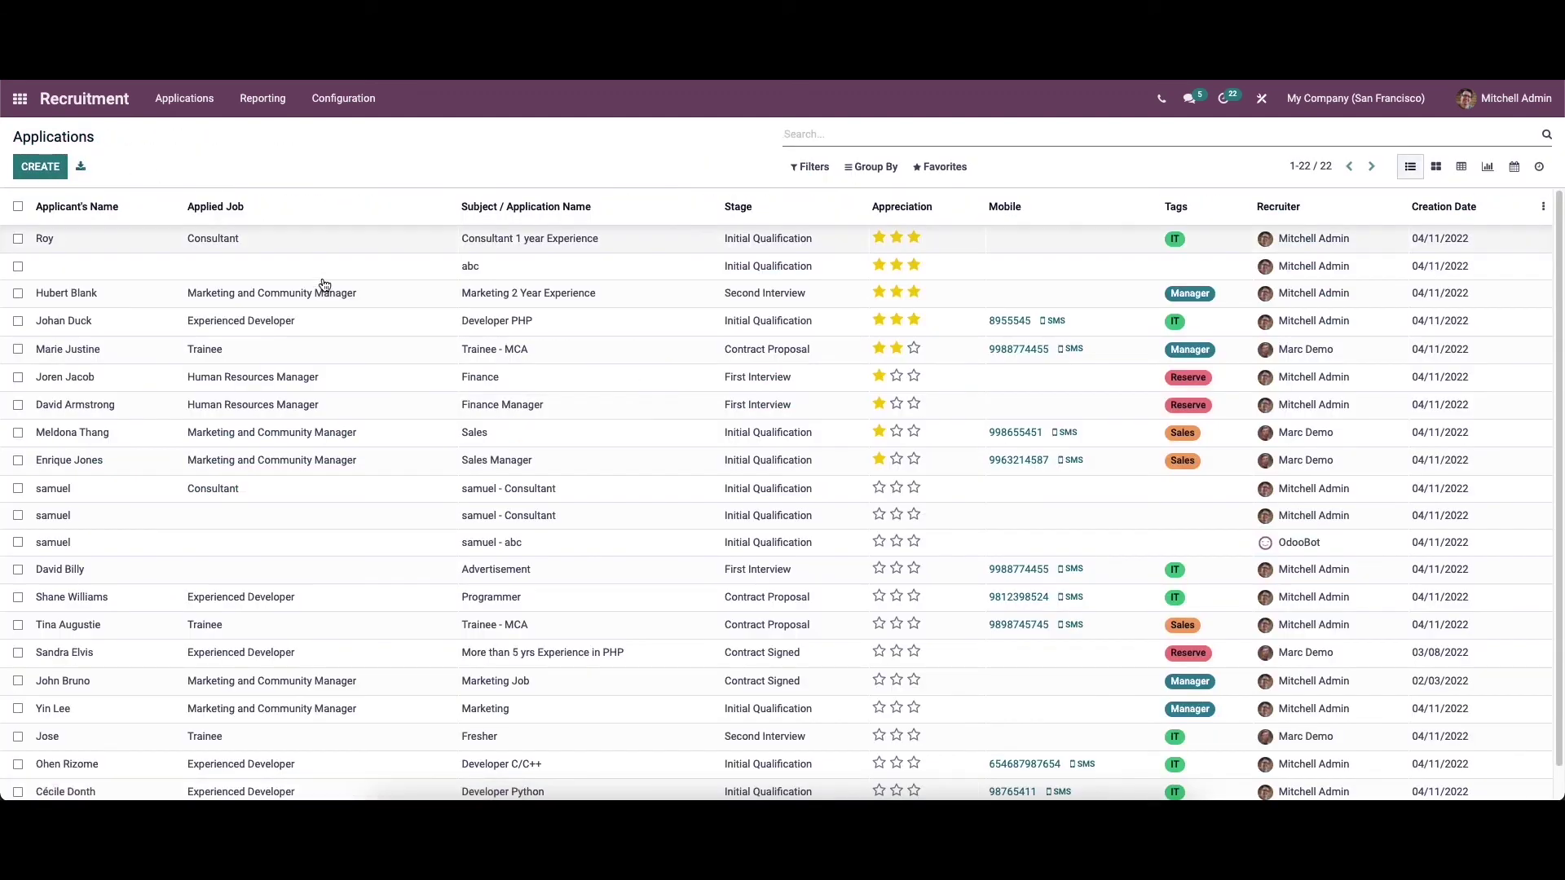
left_click(185, 97)
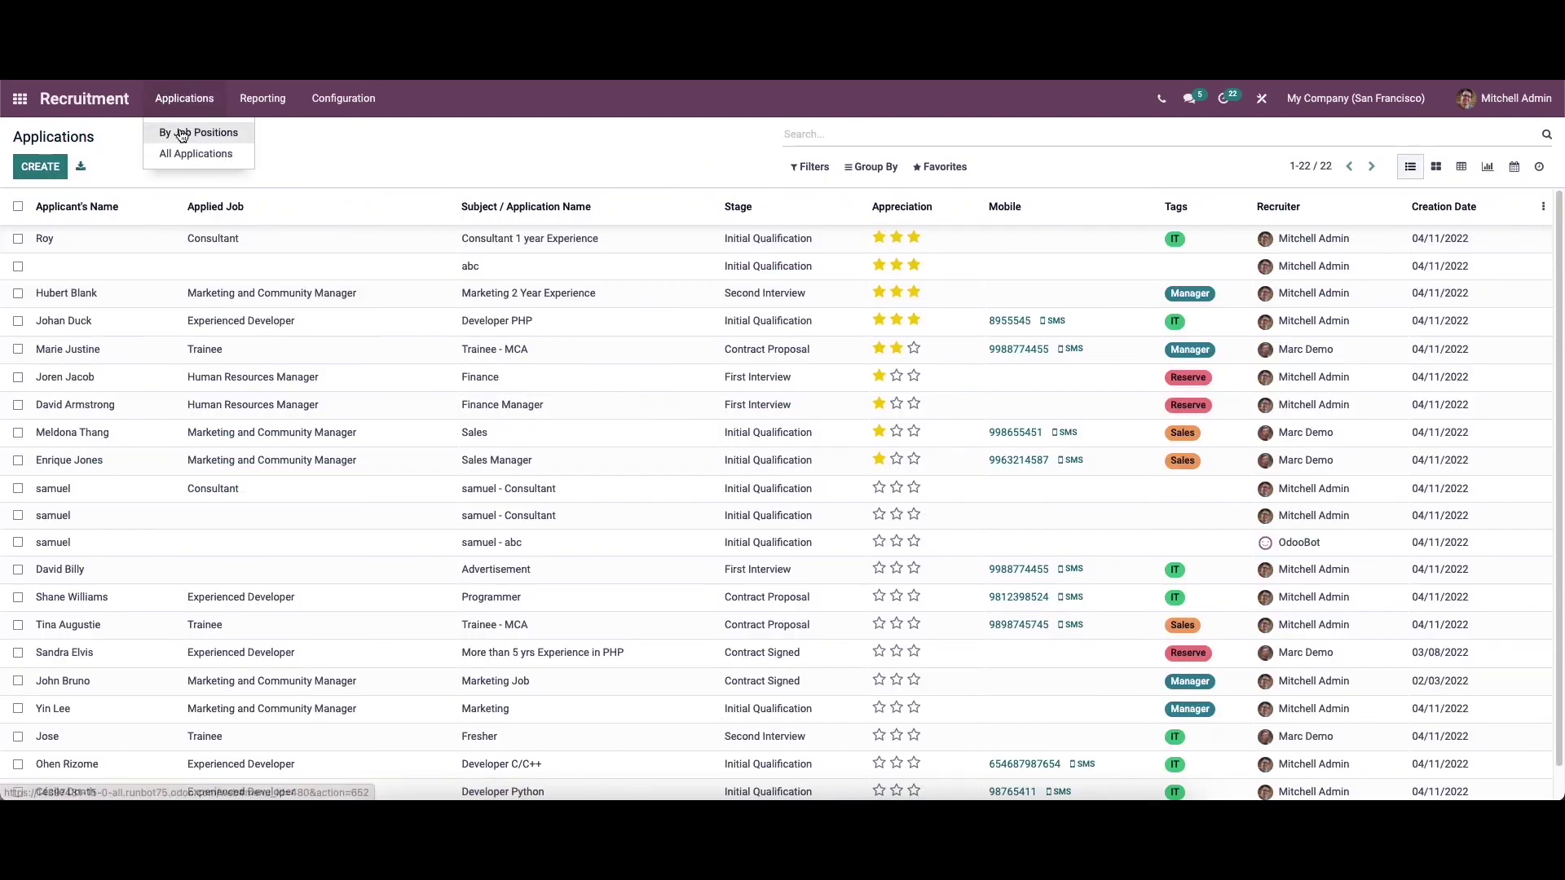
left_click(176, 129)
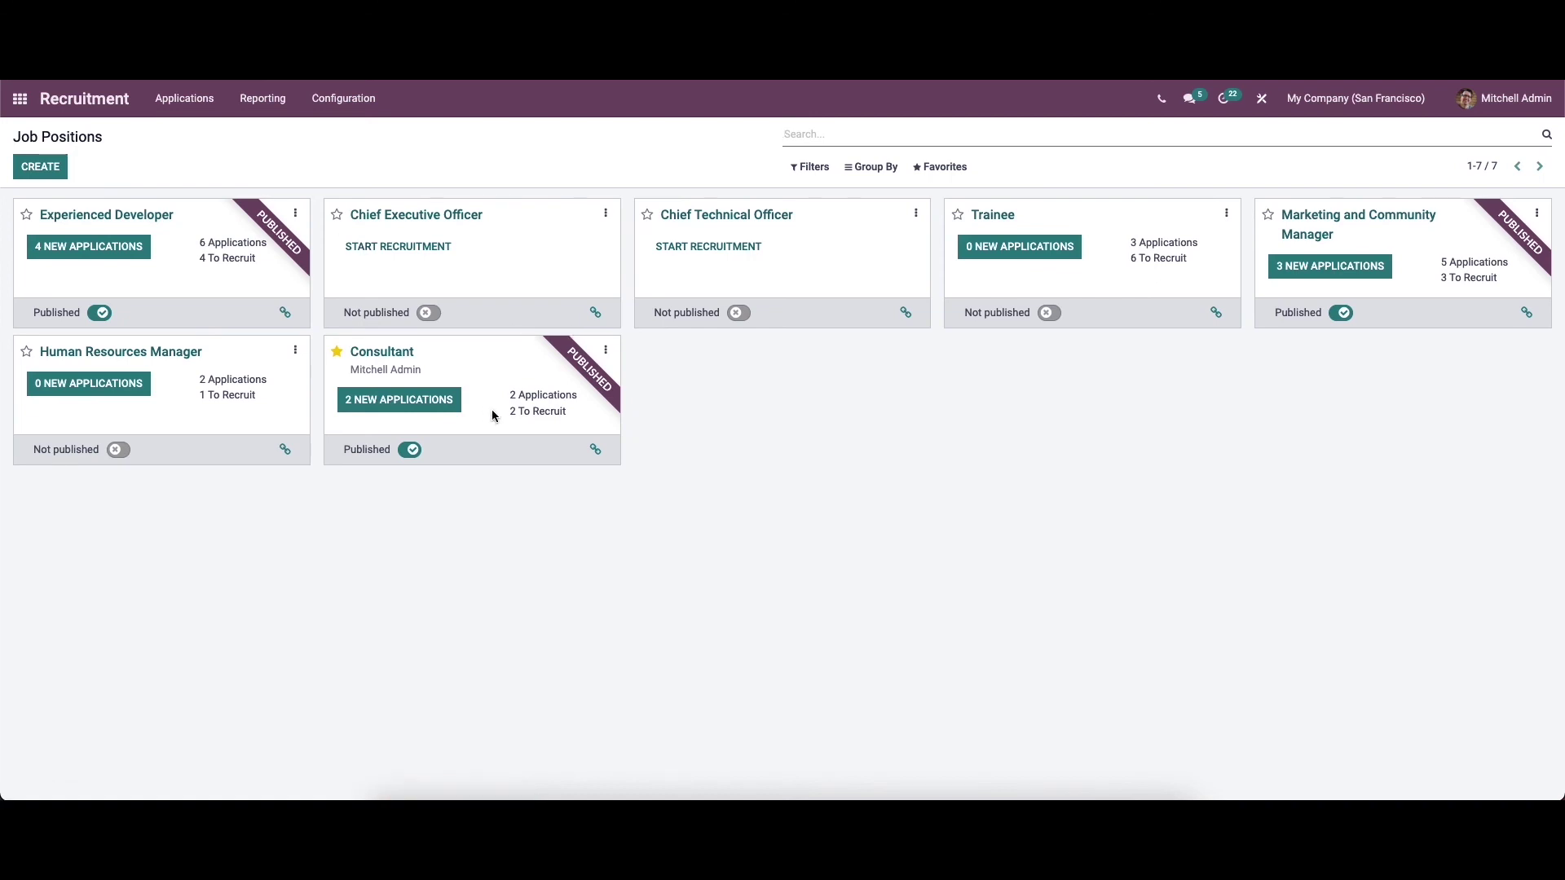